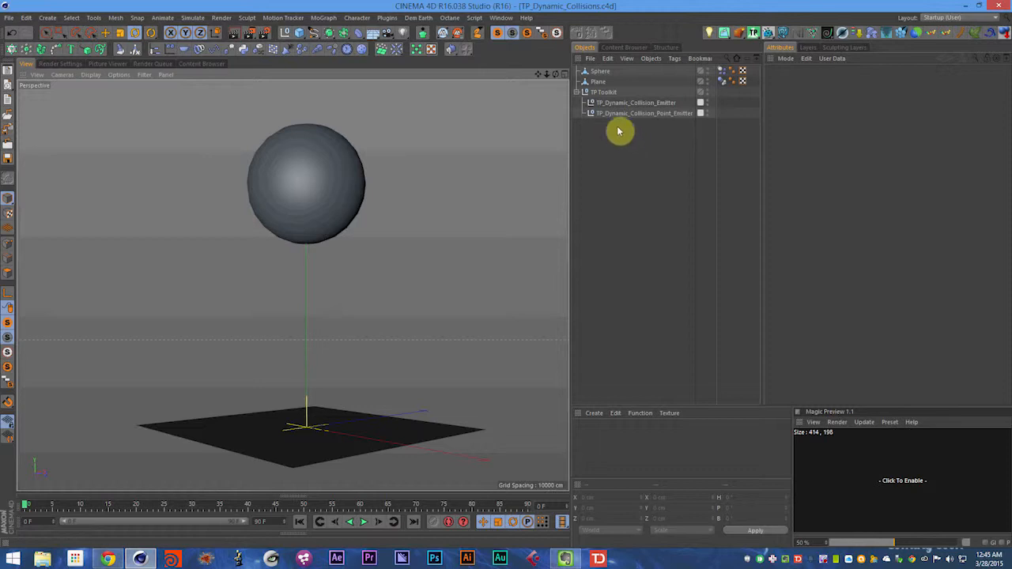
Compare the emission attributes of the TP_Dynamic_Collision_Emitter and the TP_Dynamic_Collision_Point_Emitter
{"action": "left_click", "coordinate": [625, 103]}
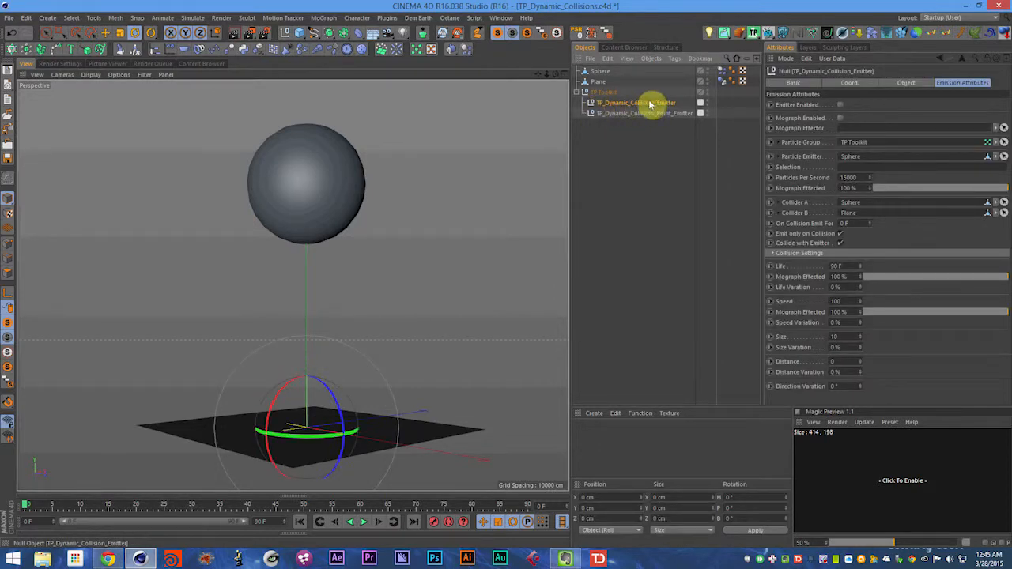
{"action": "left_click", "coordinate": [619, 114]}
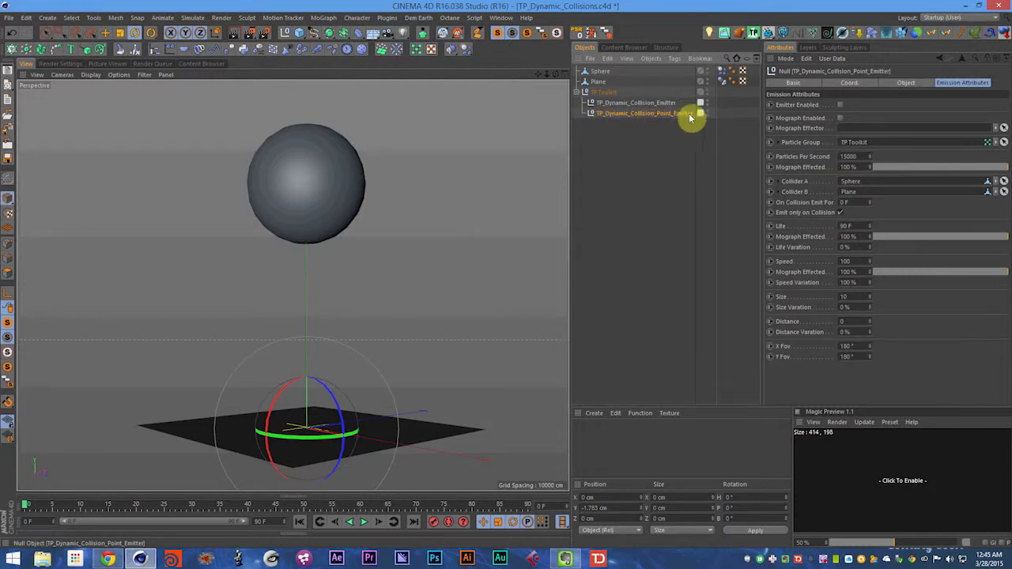
{"action": "left_click", "coordinate": [596, 189]}
{"action": "left_click", "coordinate": [639, 103]}
{"action": "left_click", "coordinate": [652, 156]}
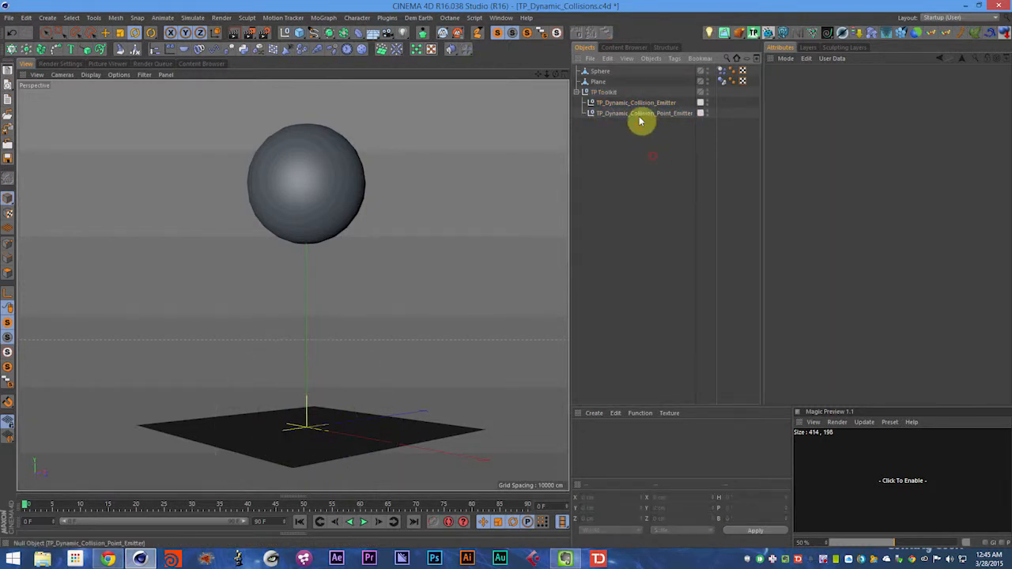
Enable the emitter in the TP_Dynamic_Collision_Emitter's emission attributes and save the scene
{"action": "left_click", "coordinate": [639, 103]}
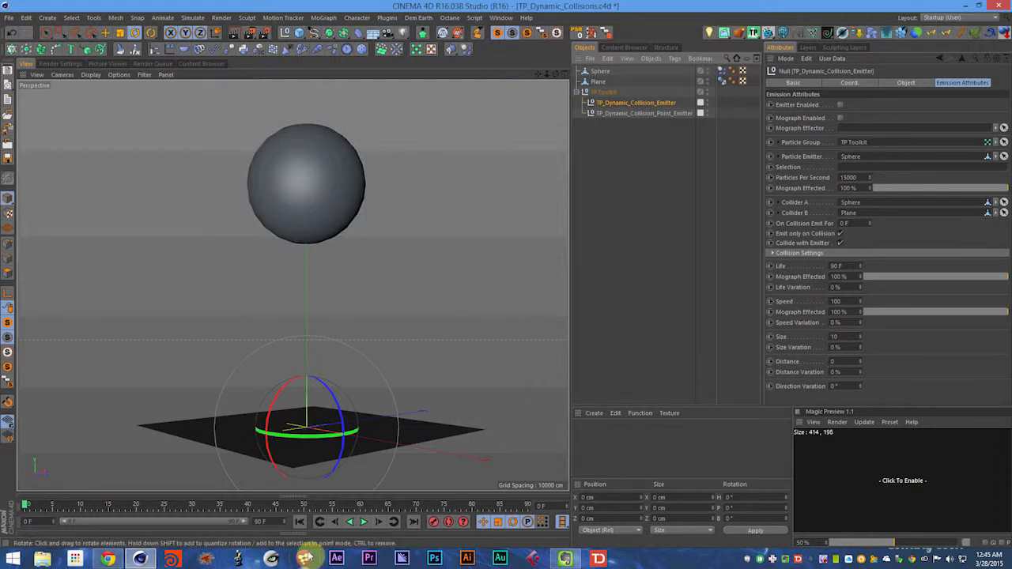
{"action": "key", "text": "ctrl+s"}
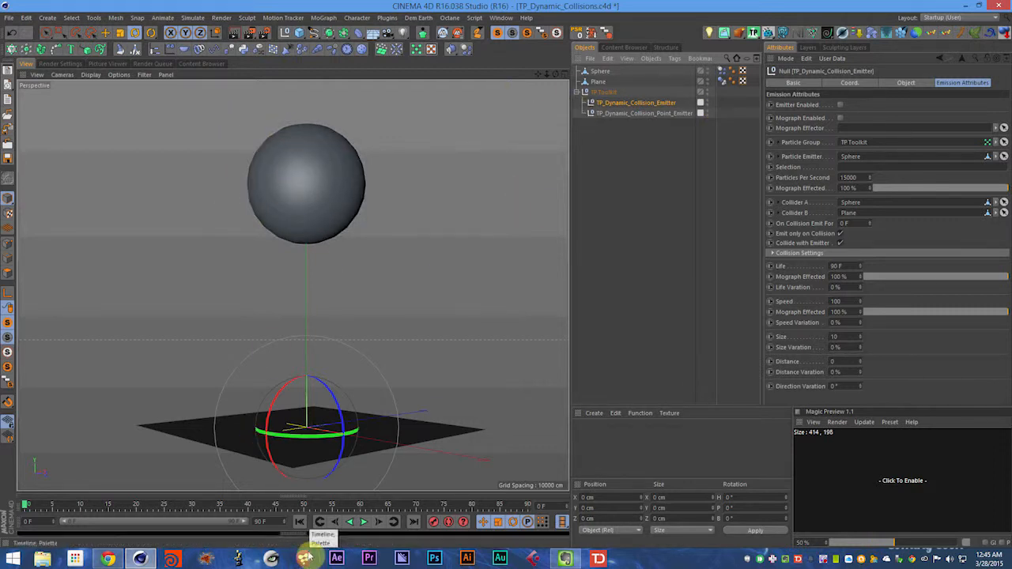
{"action": "left_click", "coordinate": [645, 113]}
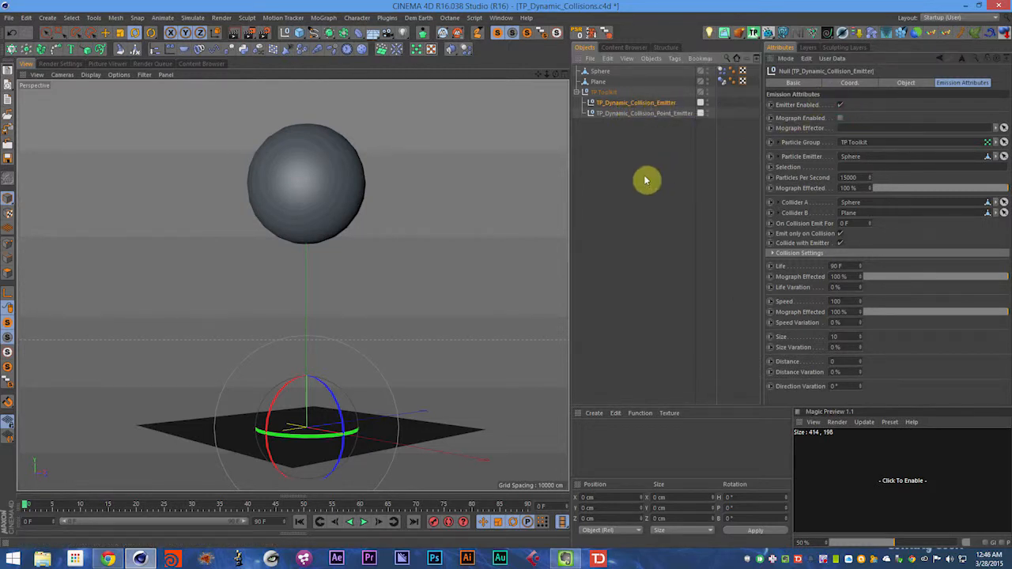
{"action": "key", "text": "ctrl+s"}
Play the animation to preview the particles emitted when the sphere hits the plane, and view the scene from above
{"action": "key", "text": "F8"}
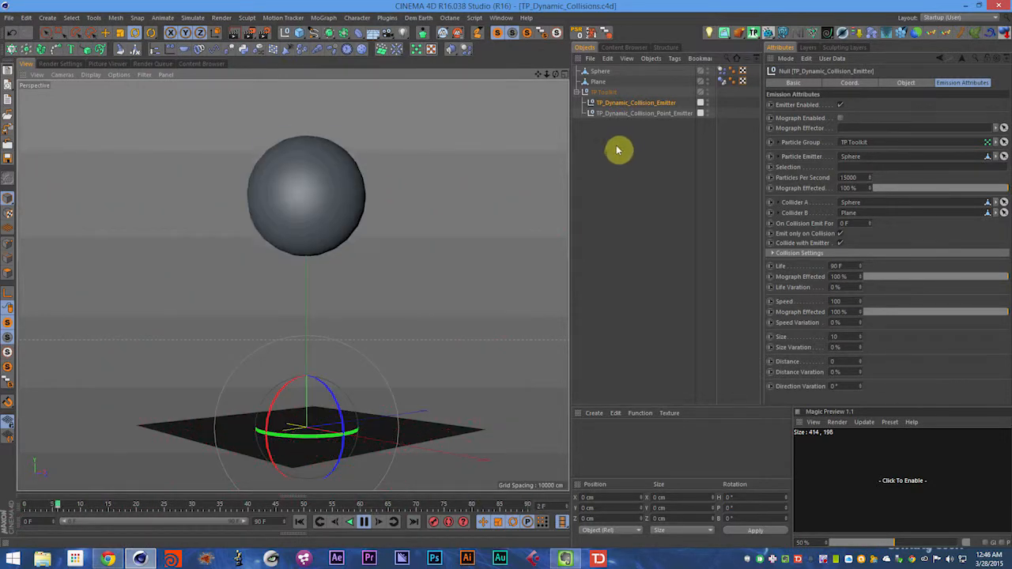
{"action": "key", "text": "F8"}
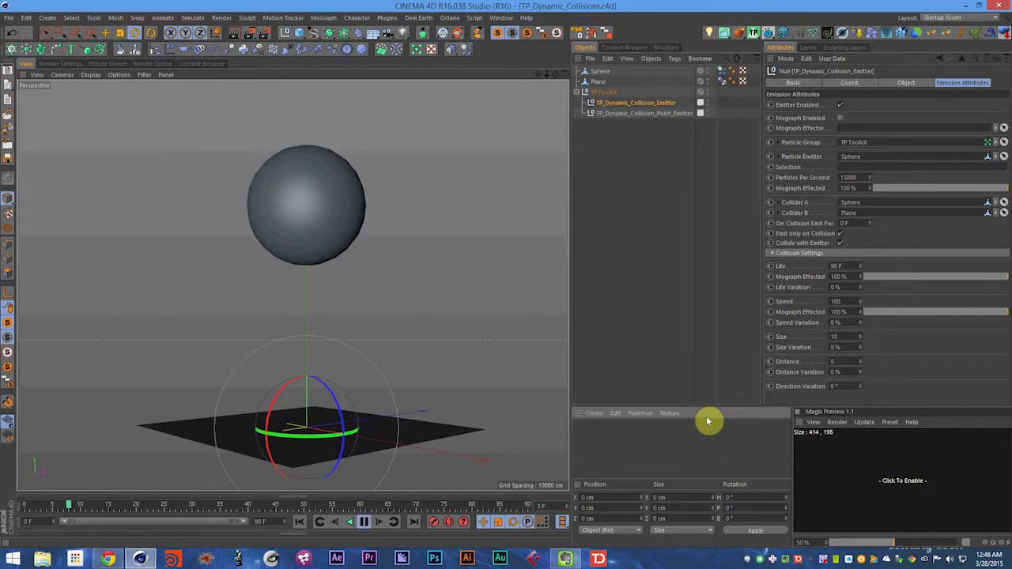
{"action": "key", "text": "F8"}
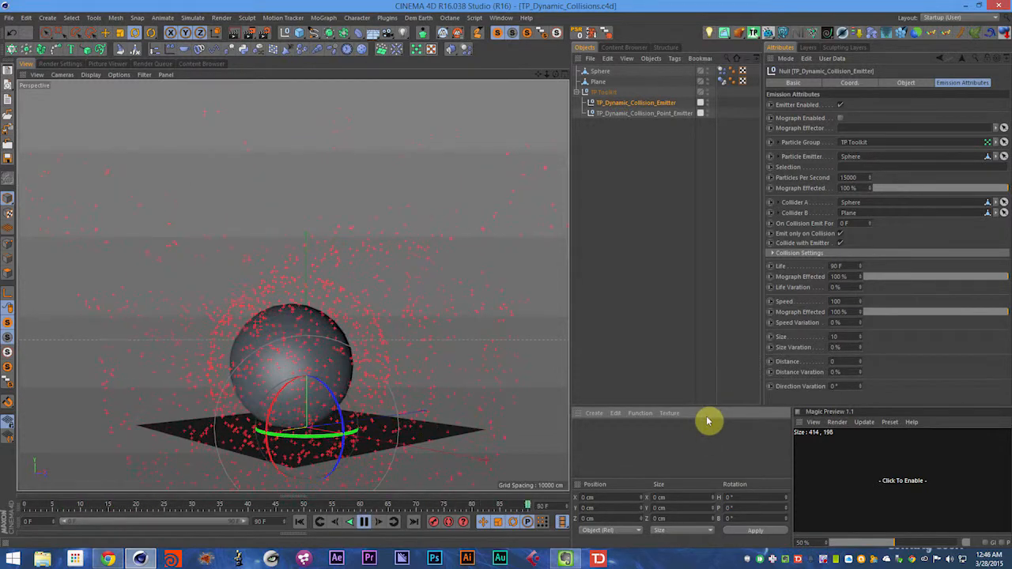
{"action": "key", "text": "F8"}
{"action": "left_click_drag", "start_coordinate": [332, 253], "coordinate": [477, 369], "text": "alt"}
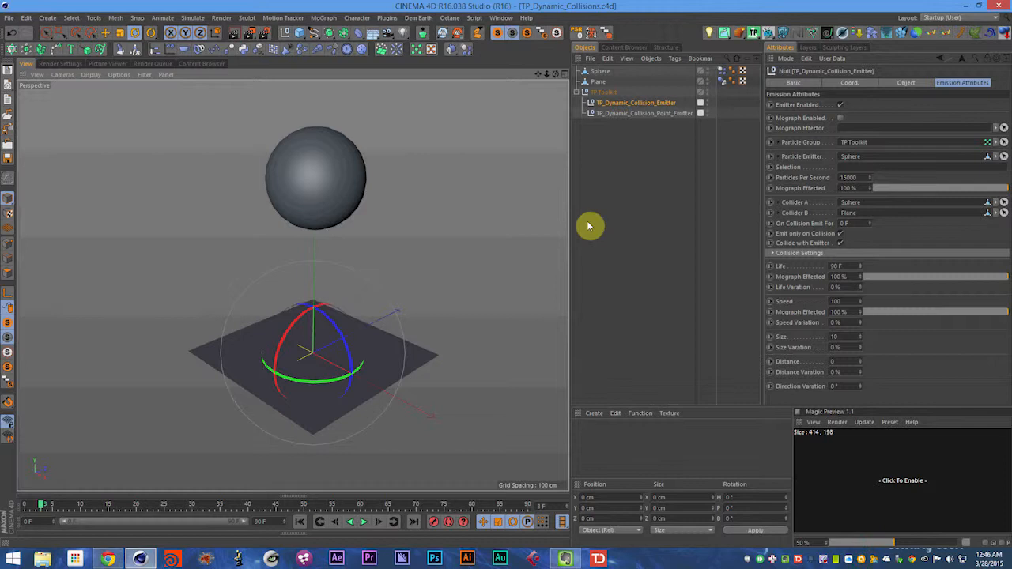
Examine the emitter's Collision Settings group and its remaining emission attributes
{"action": "left_click", "coordinate": [795, 253]}
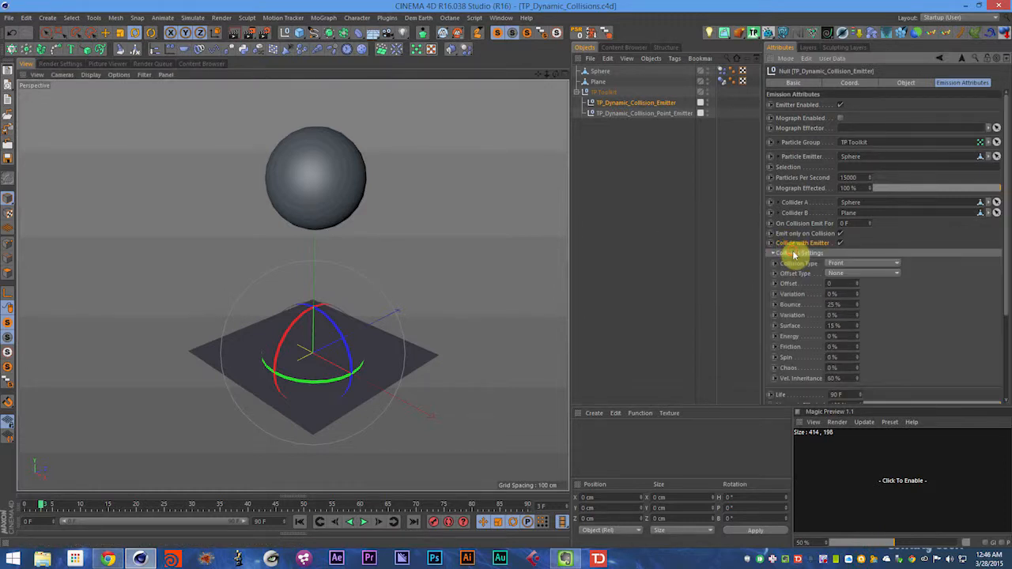
{"action": "left_click", "coordinate": [795, 253]}
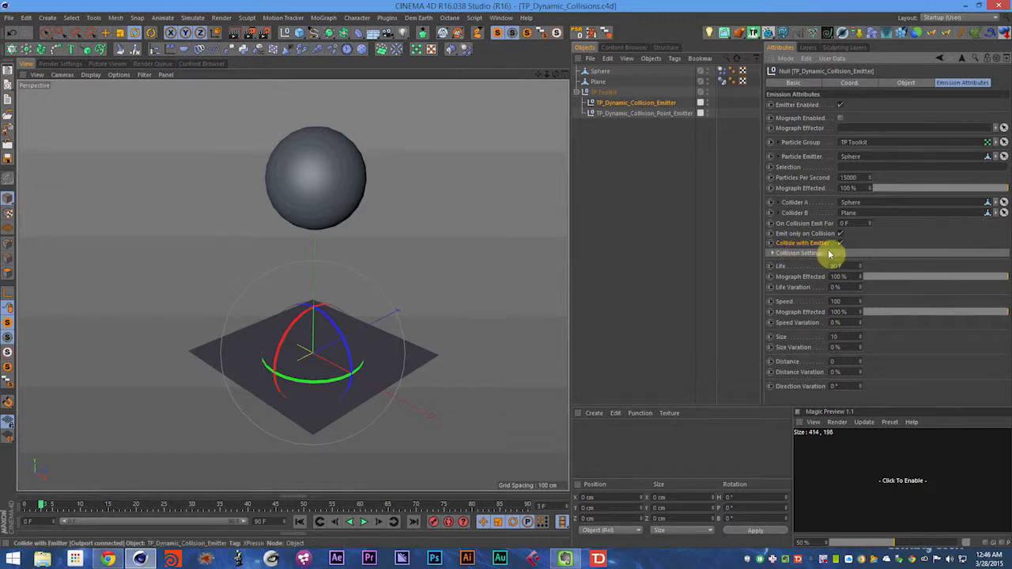
{"action": "scroll", "coordinate": [319, 314], "scroll_direction": "down", "scroll_amount": 2}
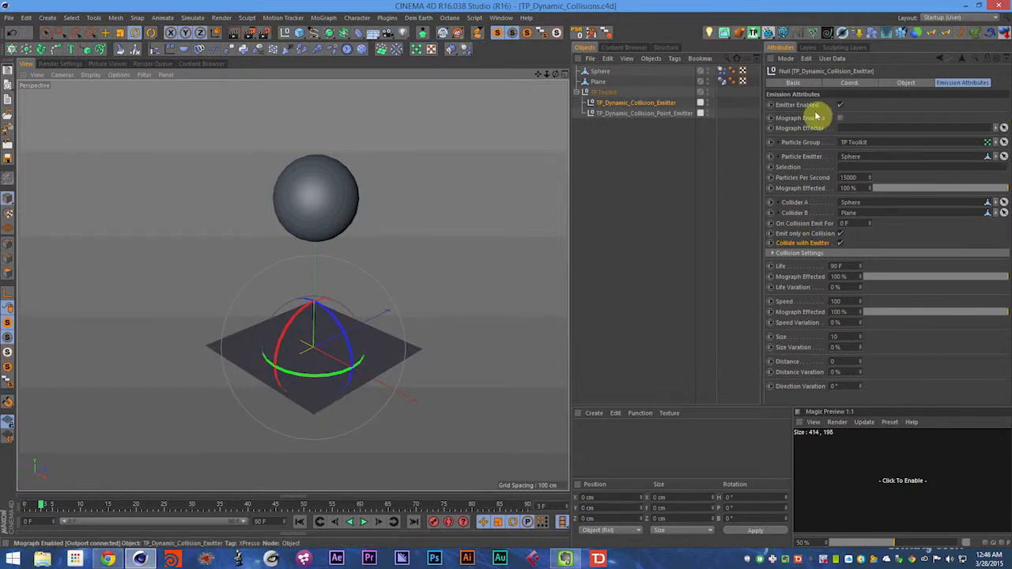
{"action": "left_click", "coordinate": [811, 110]}
Add a new TP Dynamic Collision Emitter to the scene from the TP Toolkit and save the file
{"action": "key", "text": "shift+c"}
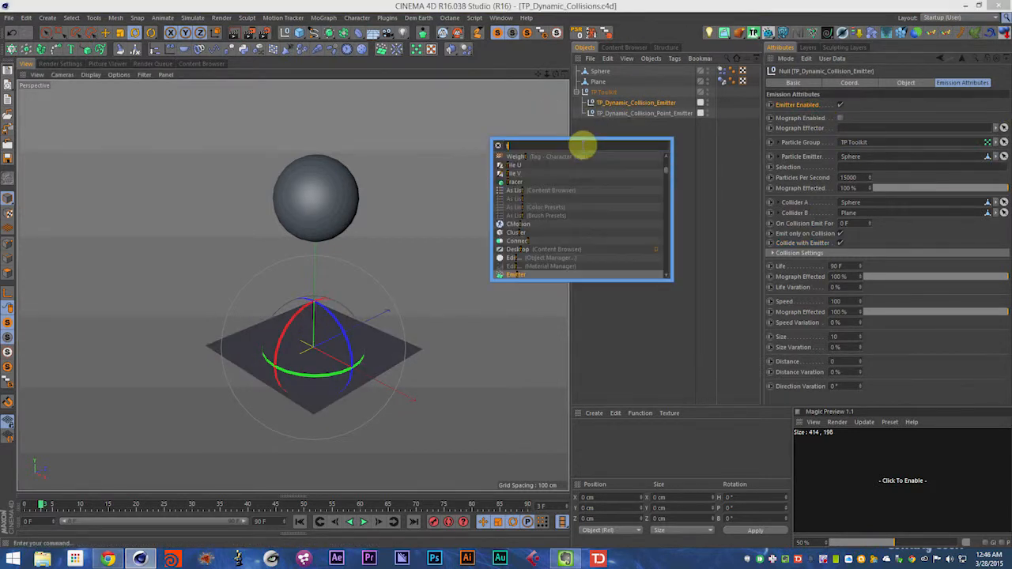
{"action": "type", "text": "tp tool"}
{"action": "key", "text": "Return"}
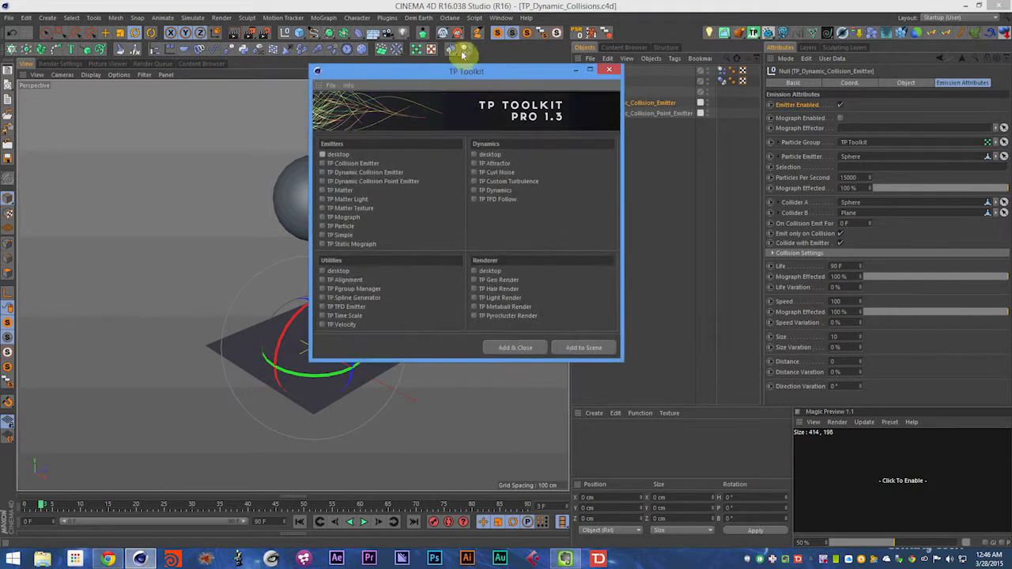
{"action": "left_click_drag", "start_coordinate": [449, 79], "coordinate": [392, 82]}
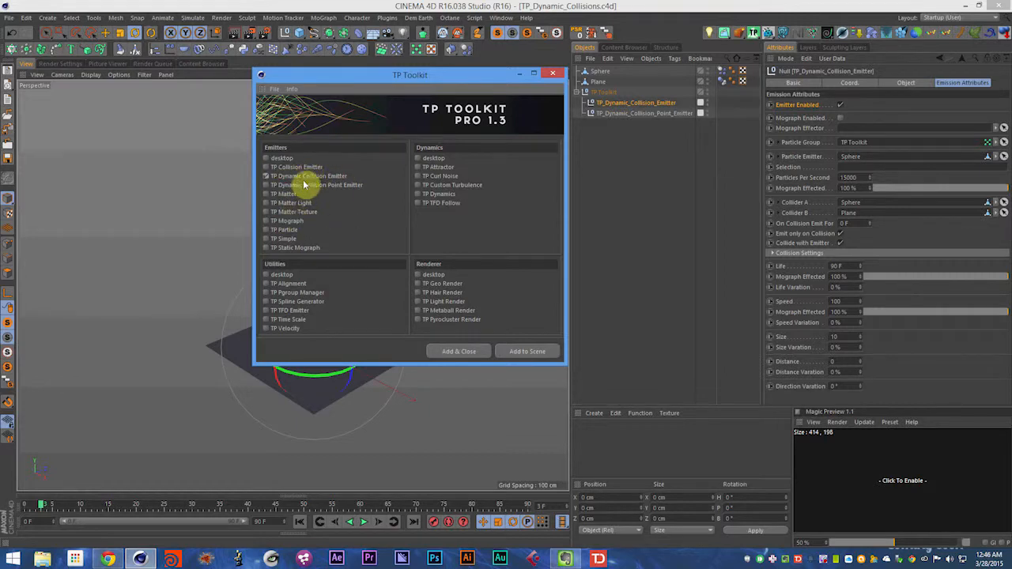
{"action": "left_click", "coordinate": [459, 352]}
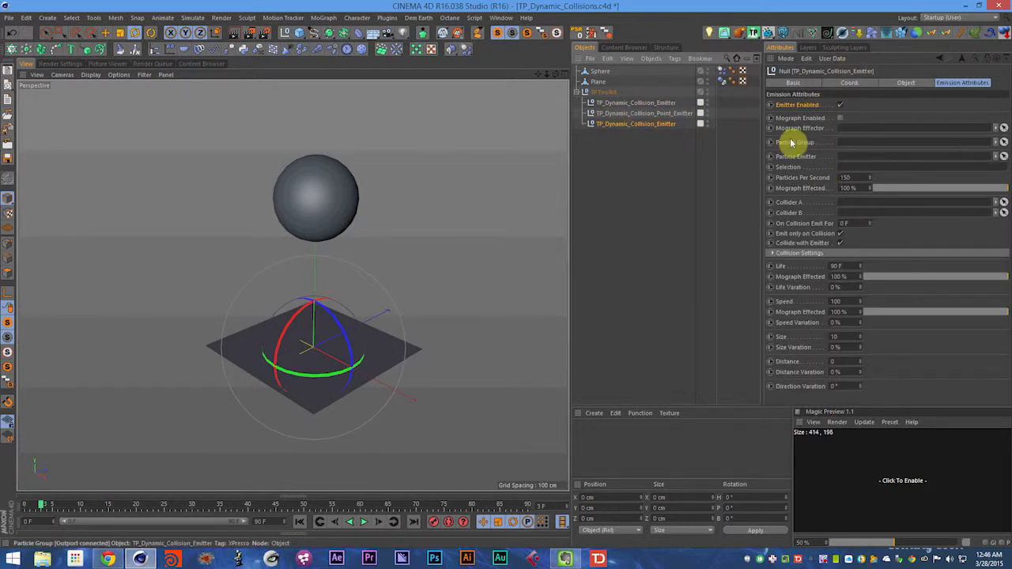
{"action": "key", "text": "ctrl+s"}
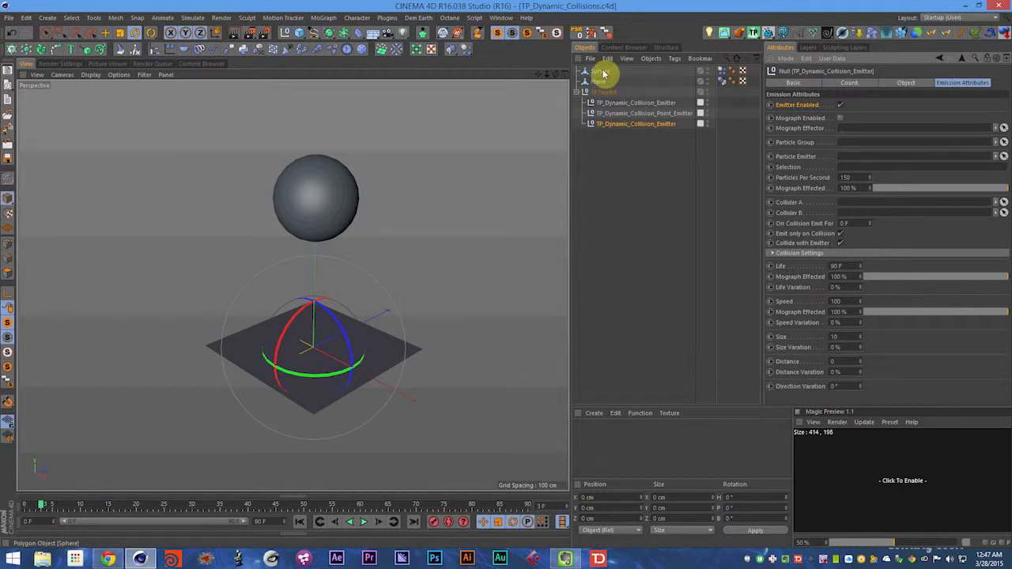
Open the Thinking Particles settings through the command search
{"action": "key", "text": "shift+c"}
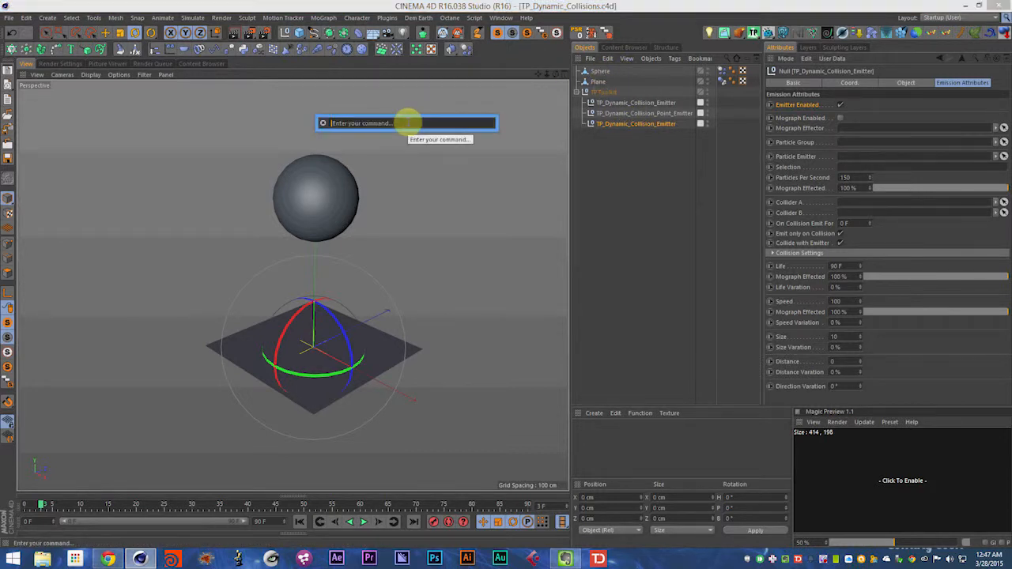
{"action": "type", "text": "thinl"}
{"action": "type", "text": "ing"}
{"action": "key", "text": "Return"}
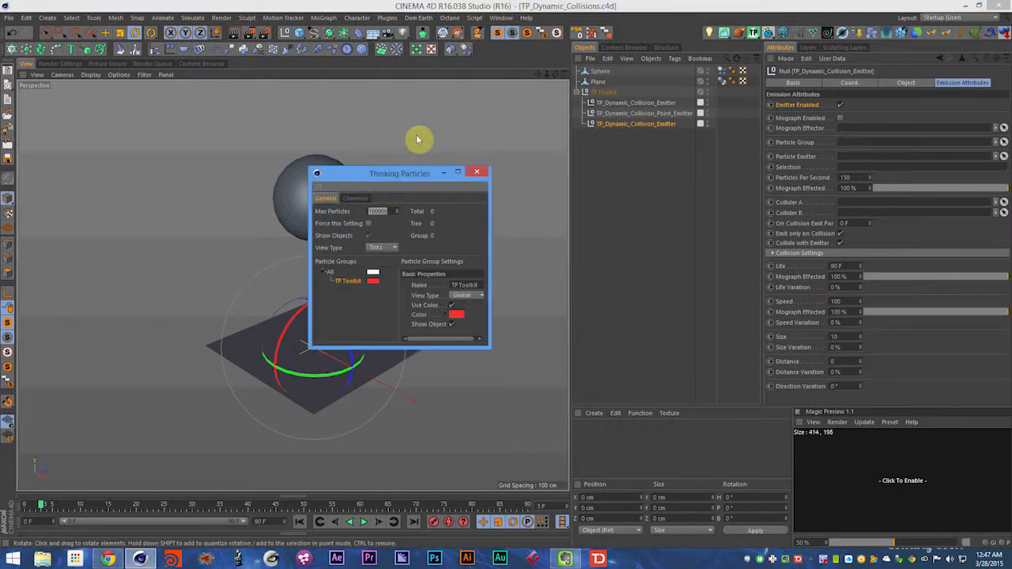
Switch the interface layout to Standard and open the Thinking Particles settings
{"action": "left_click", "coordinate": [943, 21]}
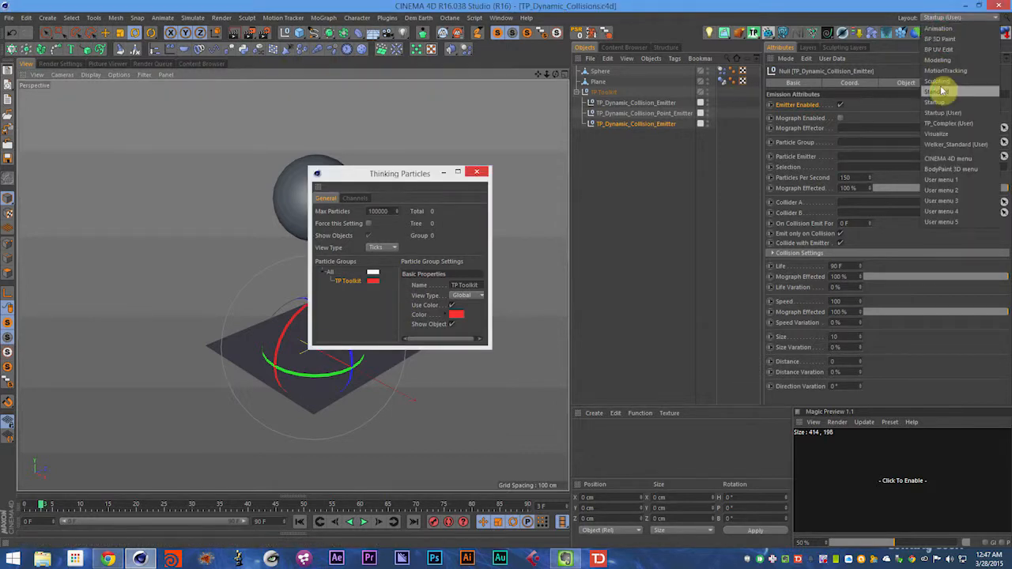
{"action": "left_click", "coordinate": [938, 90]}
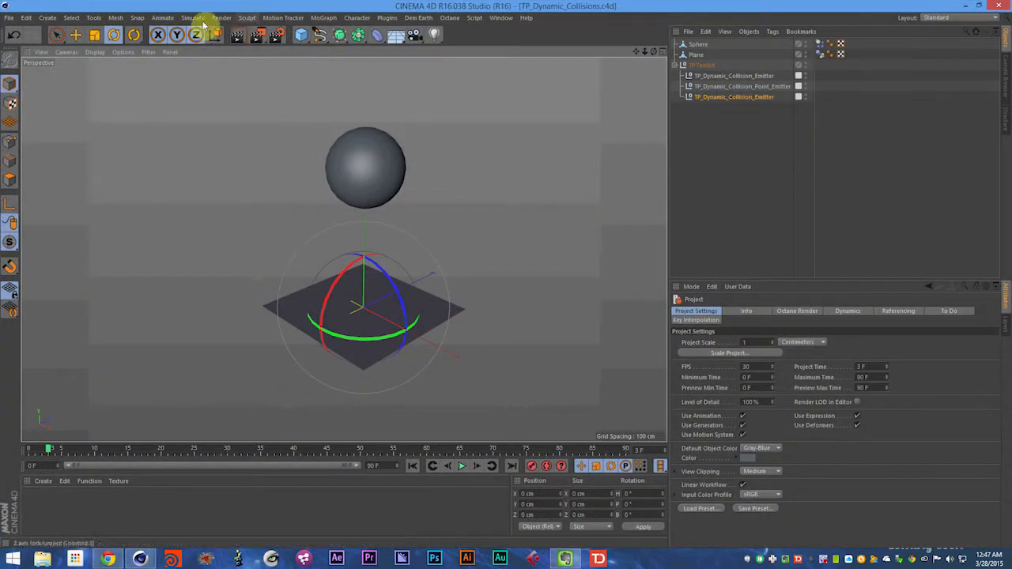
{"action": "left_click", "coordinate": [221, 17]}
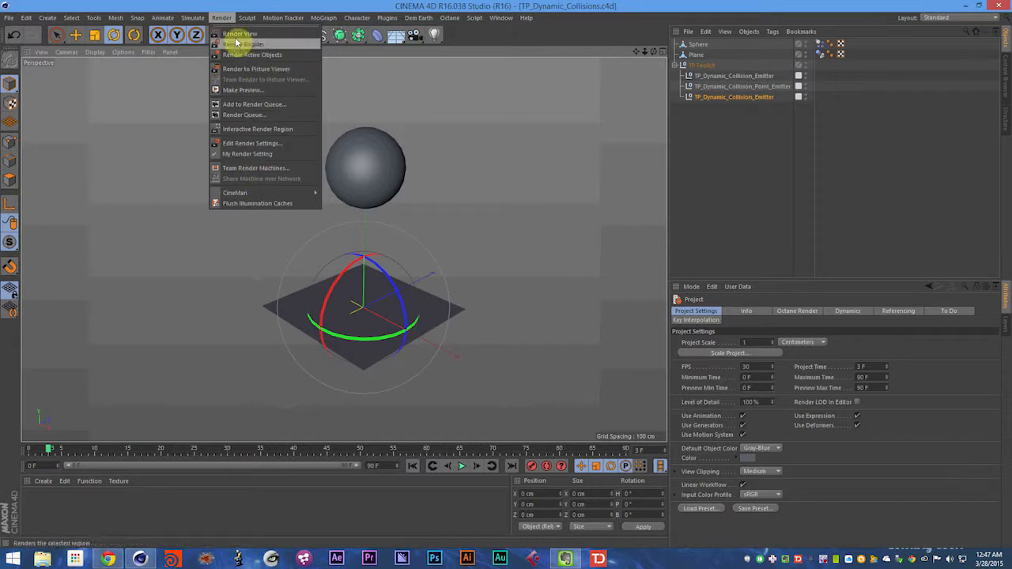
{"action": "mouse_move", "coordinate": [193, 17]}
{"action": "mouse_move", "coordinate": [219, 68]}
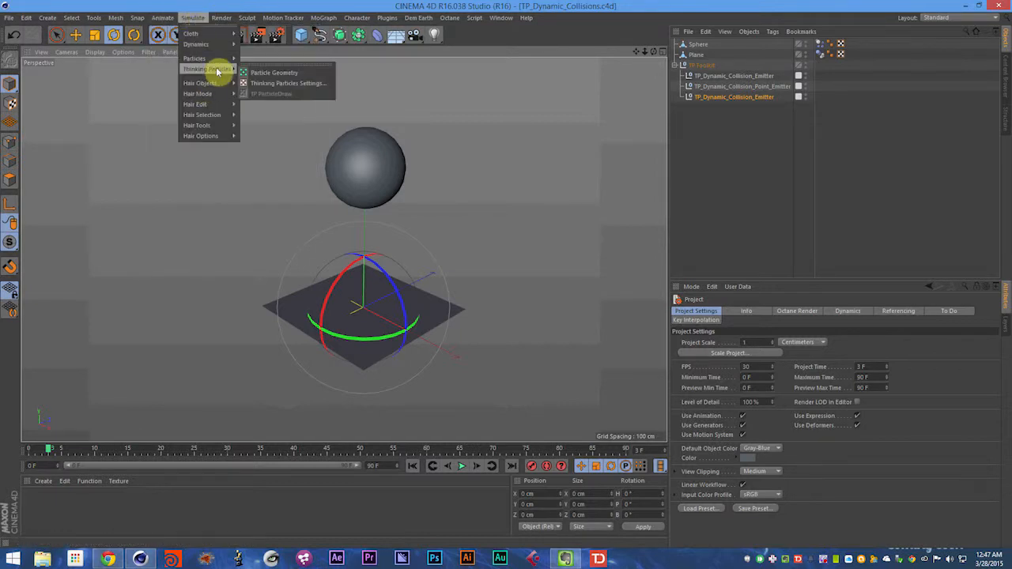
{"action": "left_click", "coordinate": [276, 83]}
Assign the TP Toolkit particle group to the new collision emitter's Particle Group and move the Thinking Particles window aside
{"action": "left_click", "coordinate": [739, 96]}
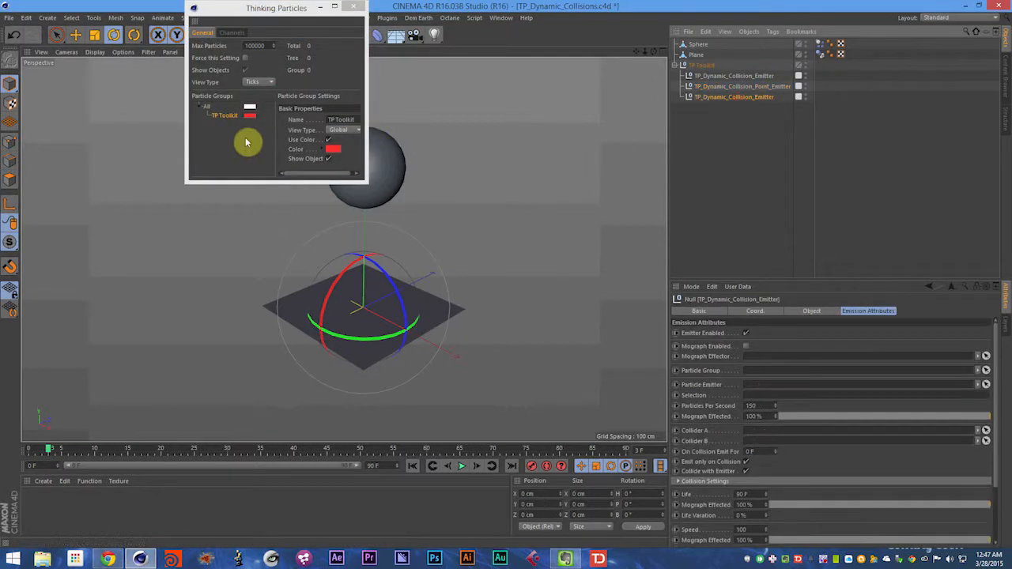
{"action": "left_click", "coordinate": [232, 117]}
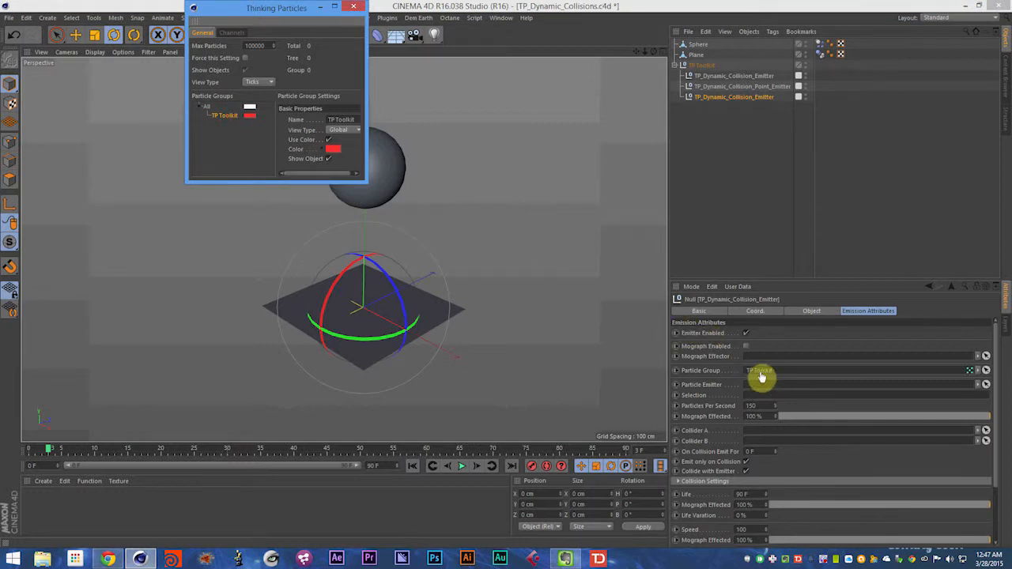
{"action": "left_click_drag", "start_coordinate": [761, 377], "coordinate": [760, 374]}
{"action": "left_click_drag", "start_coordinate": [255, 10], "coordinate": [129, 74]}
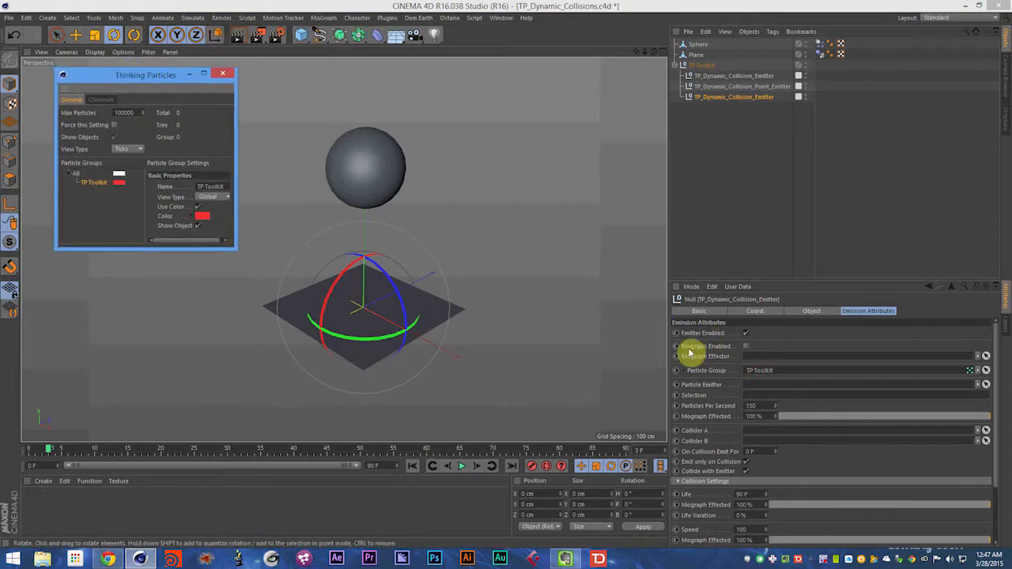
{"action": "left_click", "coordinate": [721, 373]}
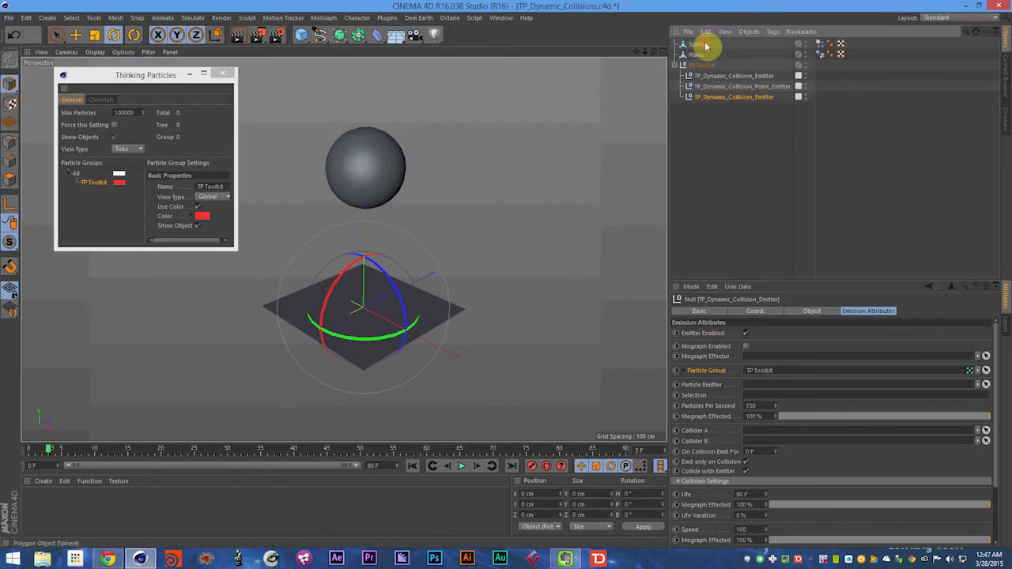
Link Sphere as the new emitter's Particle Emitter and Collider A, link Plane as Collider B, and save the scene
{"action": "left_click_drag", "start_coordinate": [706, 46], "coordinate": [777, 401]}
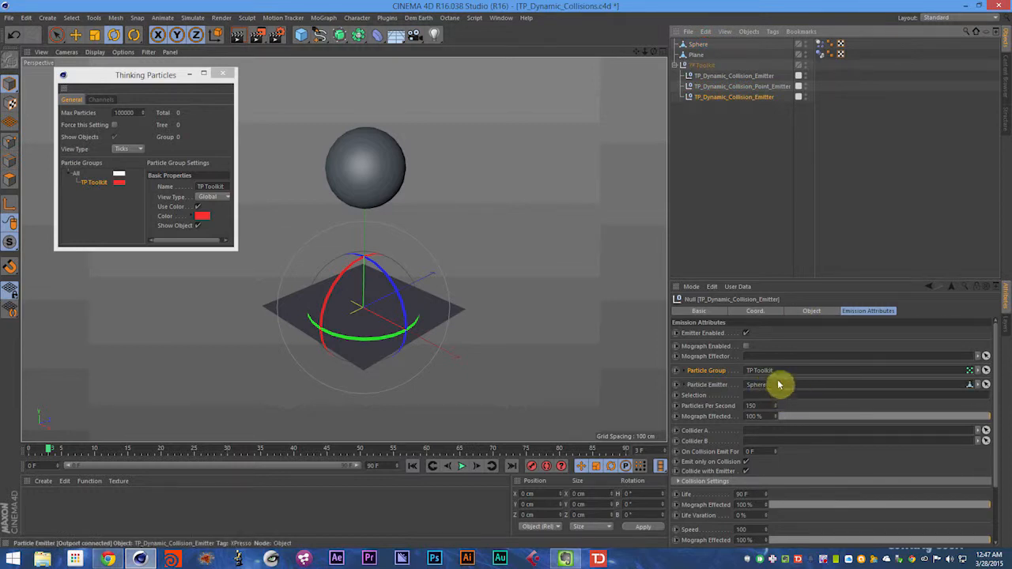
{"action": "left_click", "coordinate": [704, 441]}
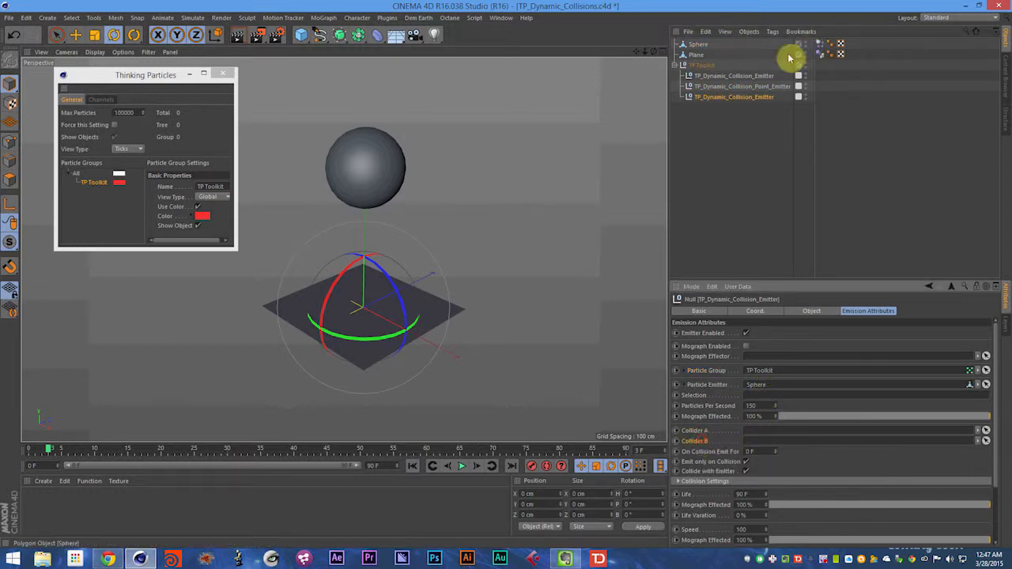
{"action": "left_click", "coordinate": [694, 45]}
{"action": "left_click_drag", "start_coordinate": [738, 408], "coordinate": [755, 430]}
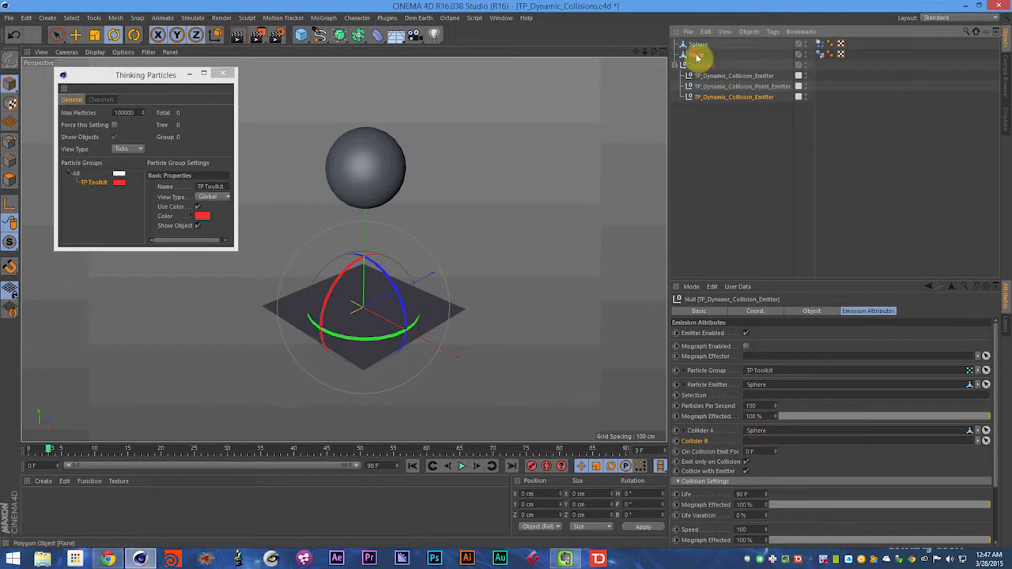
{"action": "key", "text": "ctrl+s"}
Play the animation from the first frame to check the new emitter's particles on collision
{"action": "key", "text": "shift+f"}
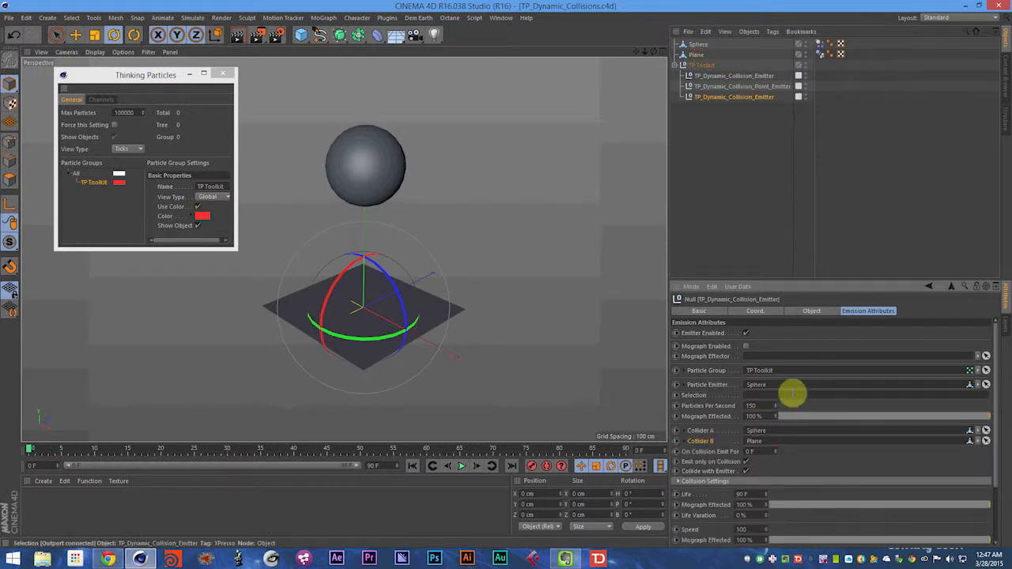
{"action": "key", "text": "F8"}
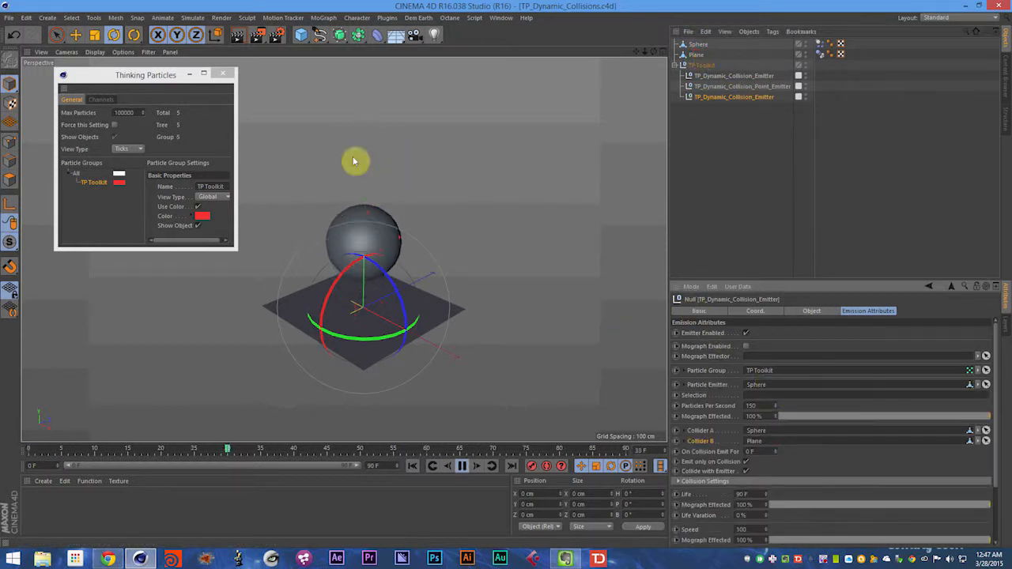
{"action": "key", "text": "F8"}
Set the new emitter's Particles Per Second to 15000 and replay the animation
{"action": "double_click", "coordinate": [755, 406]}
{"action": "type", "text": "1500"}
{"action": "key", "text": "Return"}
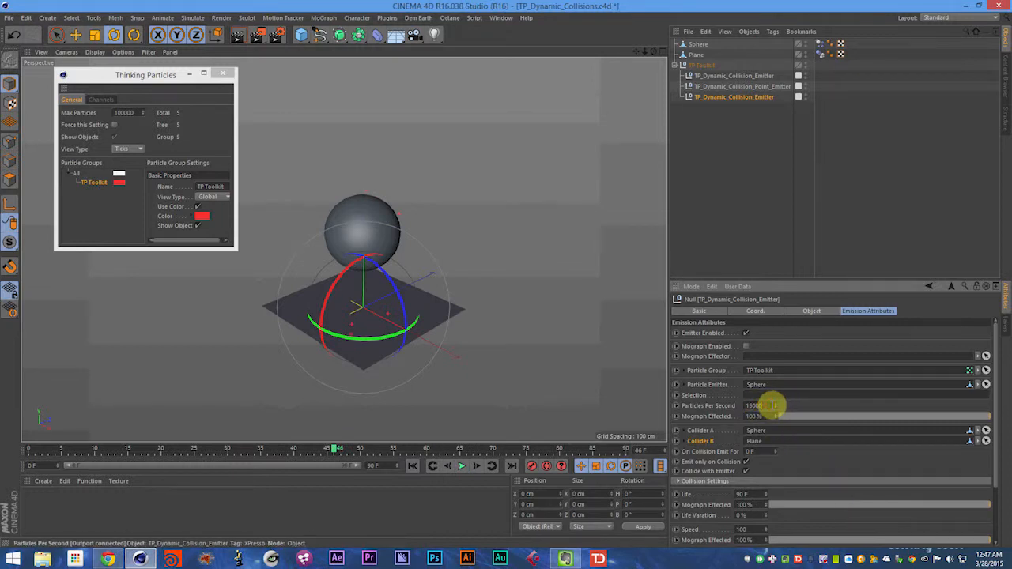
{"action": "key", "text": "F8"}
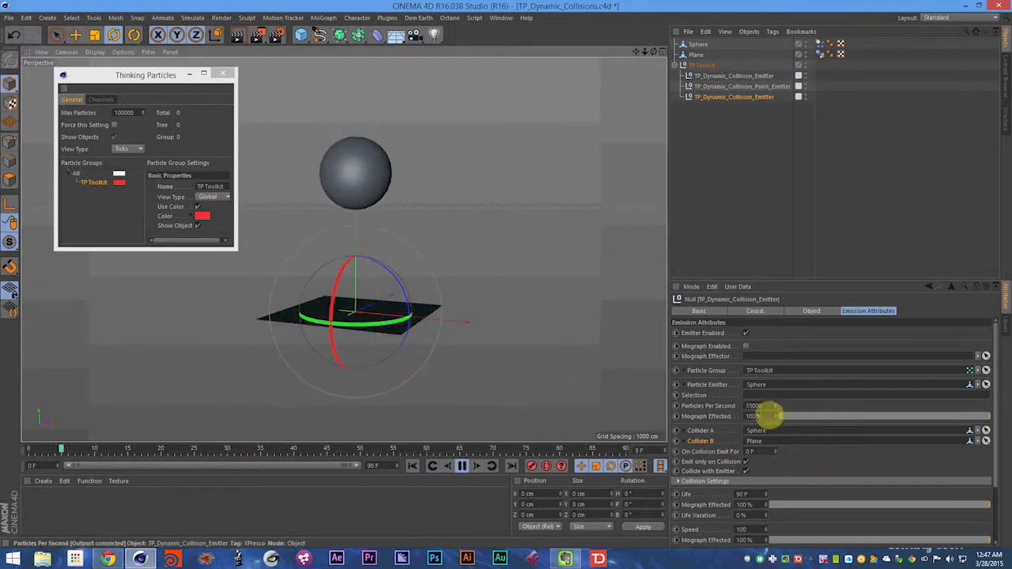
Set the collision emitter's On Collision Emit For to 90 F and watch the particles during playback
{"action": "left_click", "coordinate": [767, 407]}
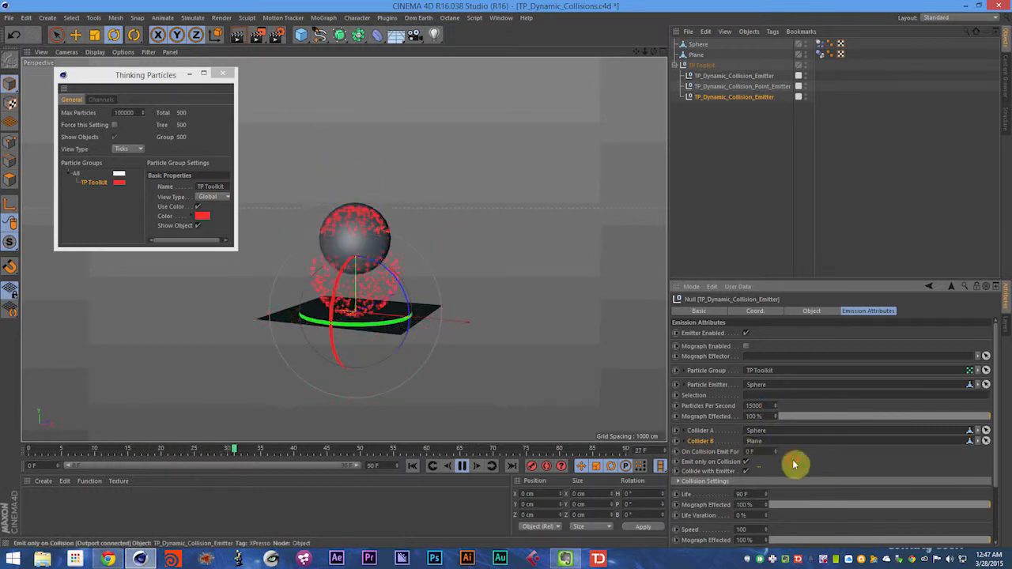
{"action": "scroll", "coordinate": [791, 458], "scroll_direction": "down", "scroll_amount": 2}
{"action": "double_click", "coordinate": [766, 422]}
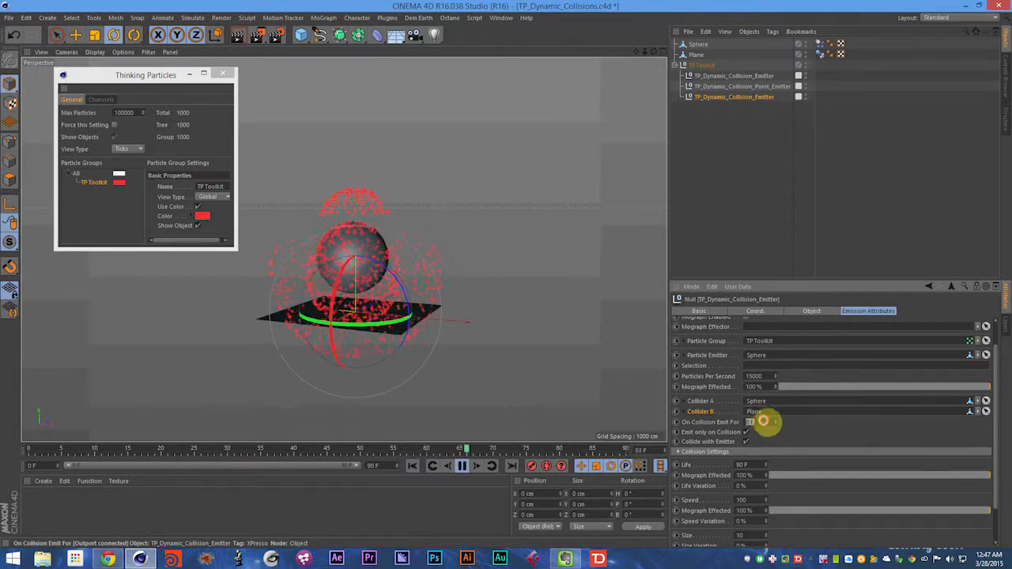
{"action": "type", "text": "90"}
{"action": "key", "text": "Return"}
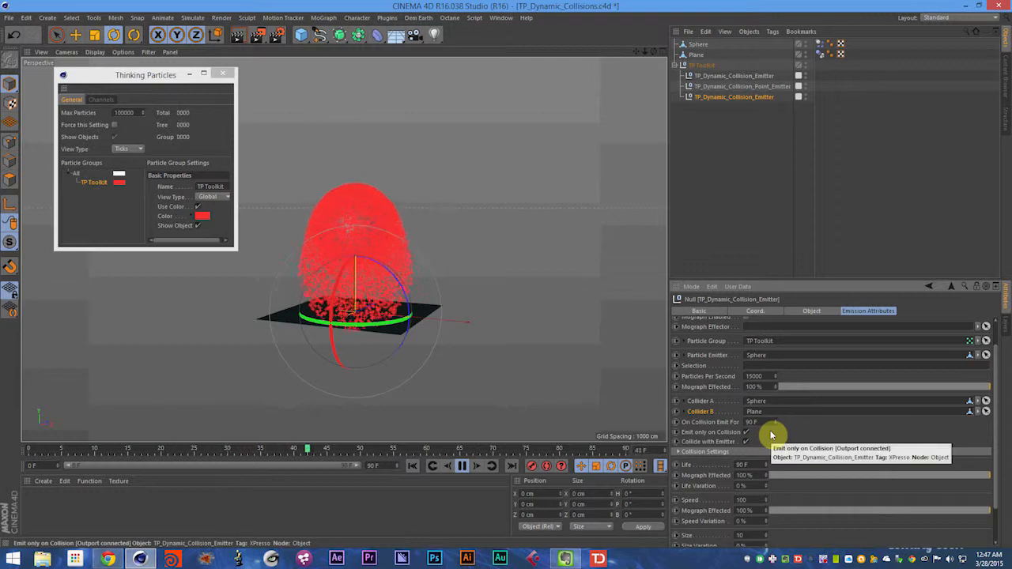
Change On Collision Emit For to 2 F and replay the animation to compare the emission
{"action": "key", "text": "F8"}
{"action": "double_click", "coordinate": [760, 421]}
{"action": "type", "text": "2"}
{"action": "key", "text": "Return"}
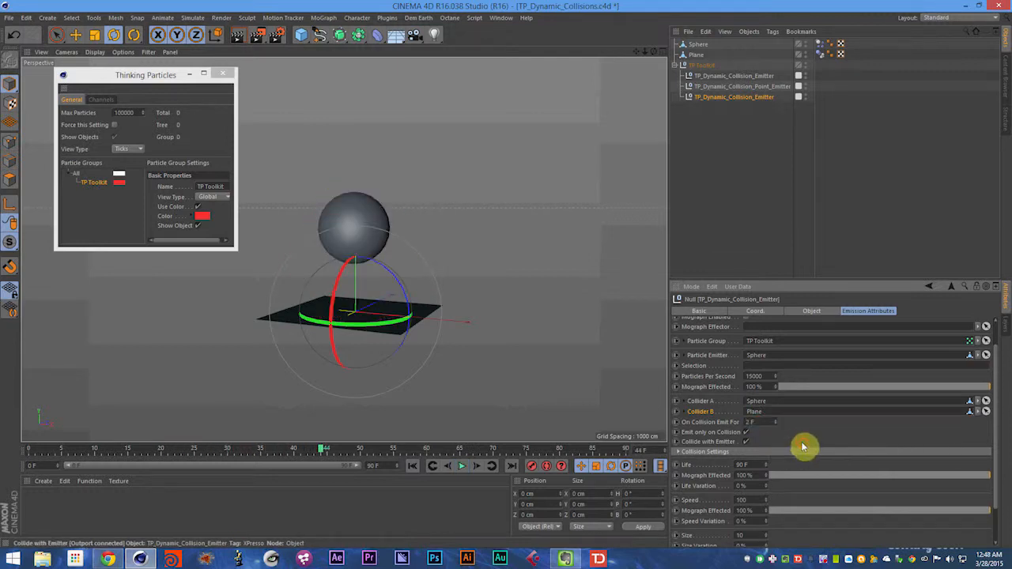
{"action": "key", "text": "F8"}
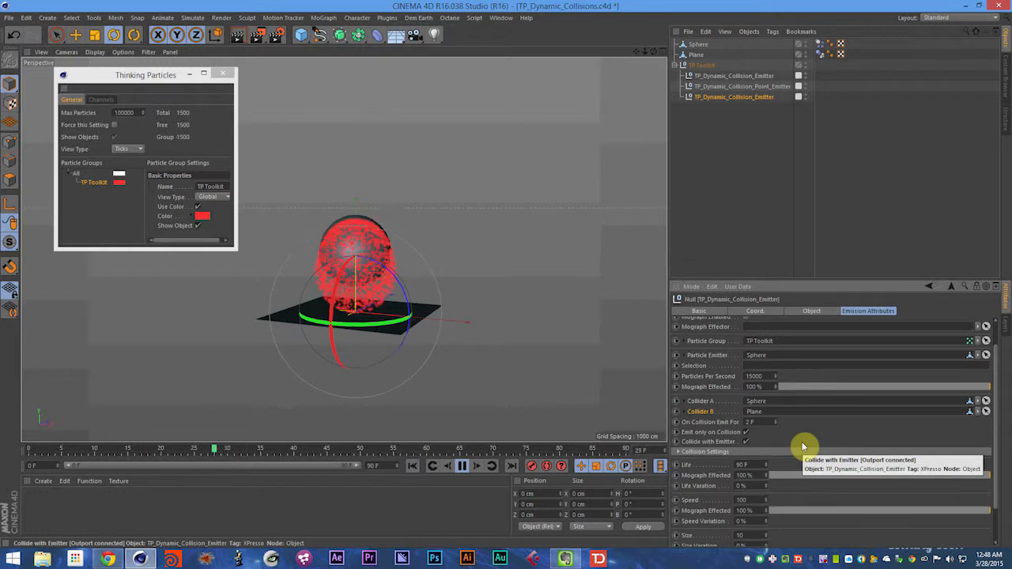
{"action": "key", "text": "F8"}
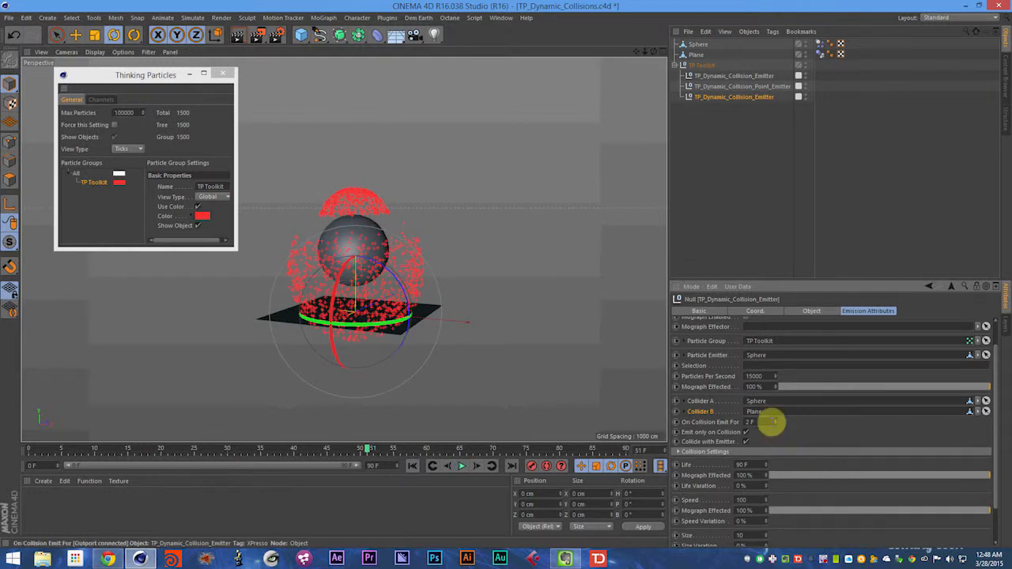
Set On Collision Emit For to 0 F, and briefly test playback from the first frame with Emit only on Collision disabled
{"action": "double_click", "coordinate": [761, 422]}
{"action": "key", "text": "shift+f"}
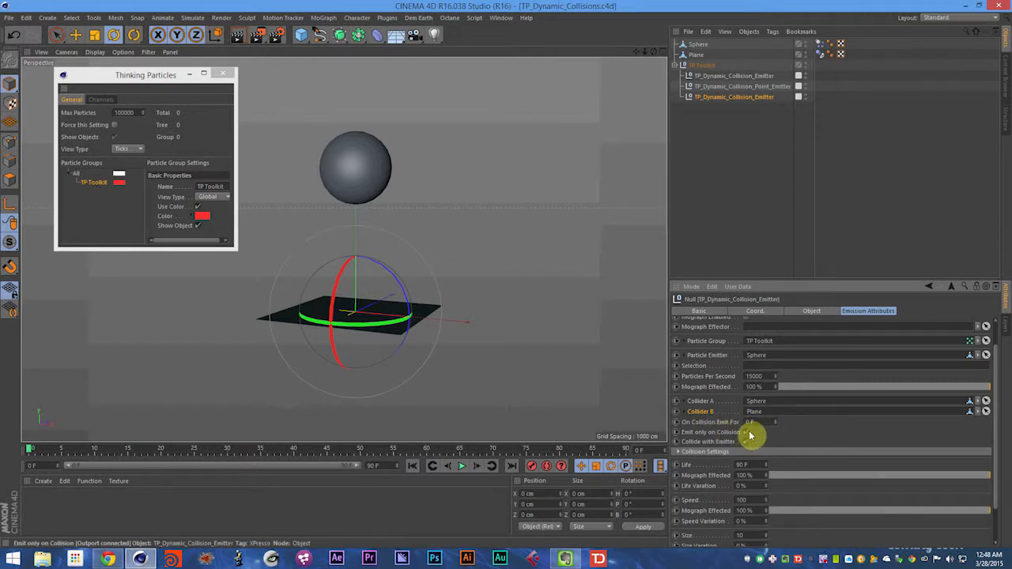
{"action": "key", "text": "F8"}
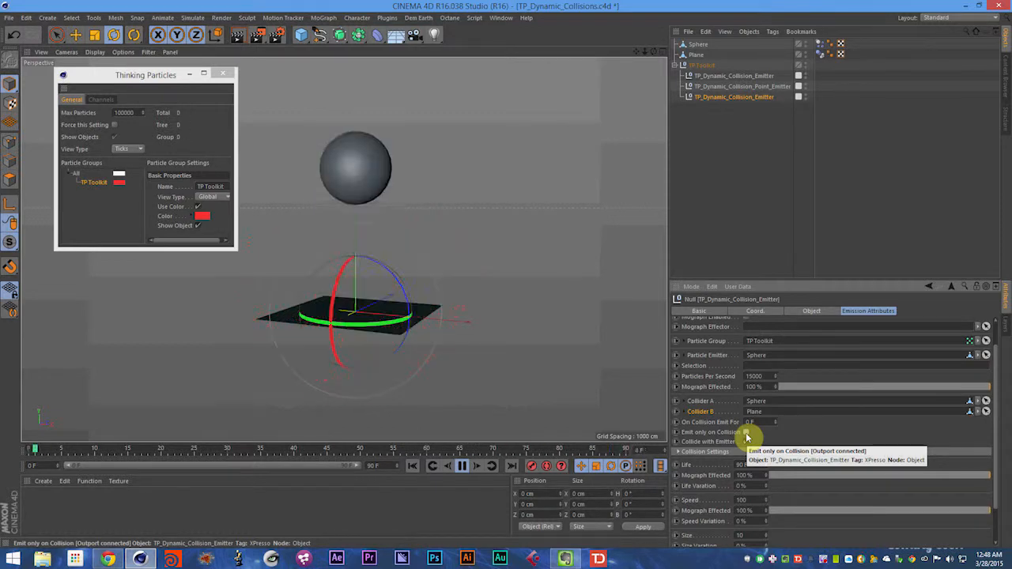
{"action": "key", "text": "F8"}
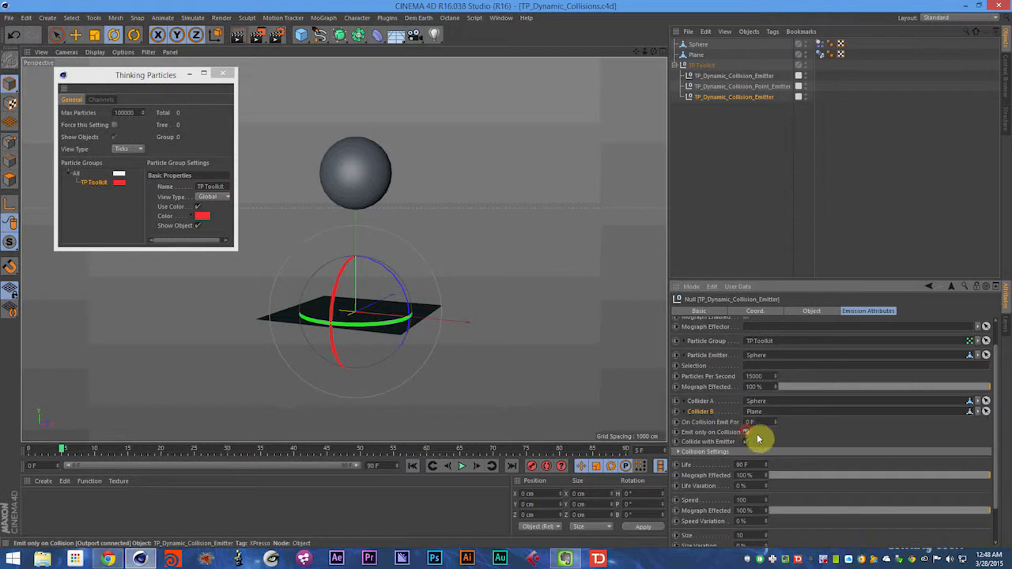
Disable Collide with Emitter and play the animation from the start, viewing the plane from a lower angle
{"action": "scroll", "coordinate": [758, 439], "scroll_direction": "down", "scroll_amount": 1}
{"action": "key", "text": "shift+f"}
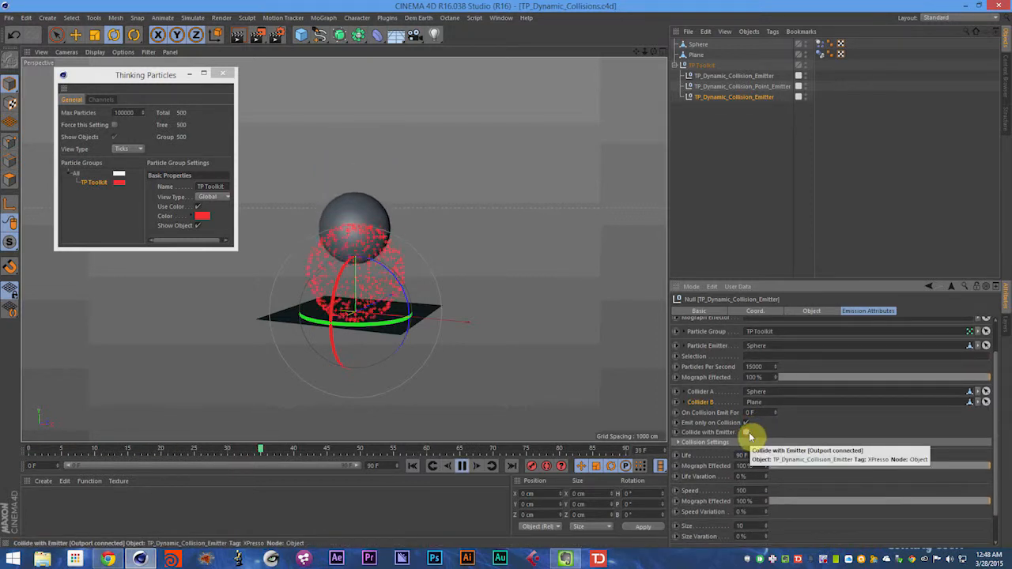
{"action": "left_click_drag", "start_coordinate": [395, 385], "coordinate": [364, 242], "text": "alt"}
{"action": "key", "text": "F8"}
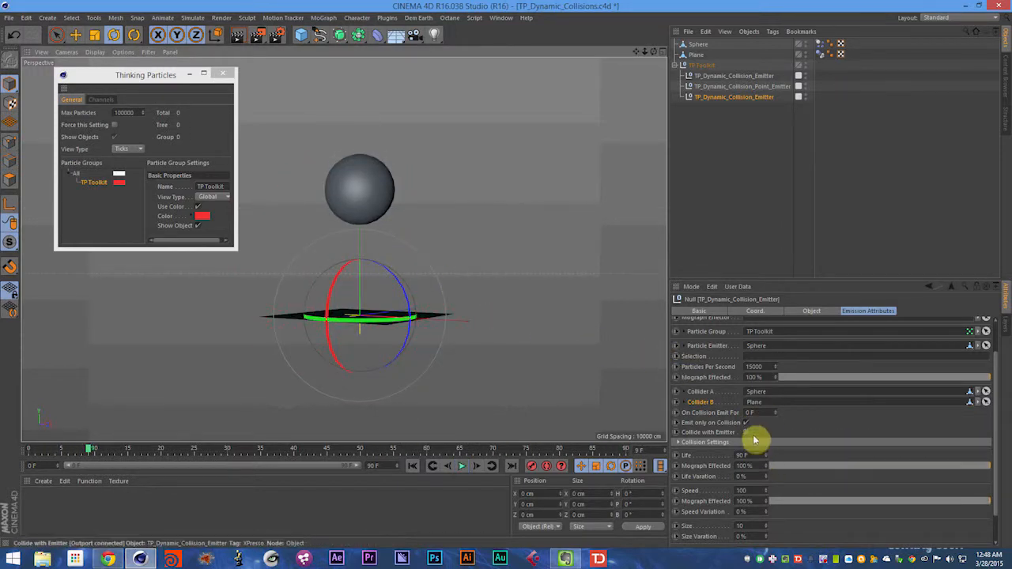
{"action": "key", "text": "F8"}
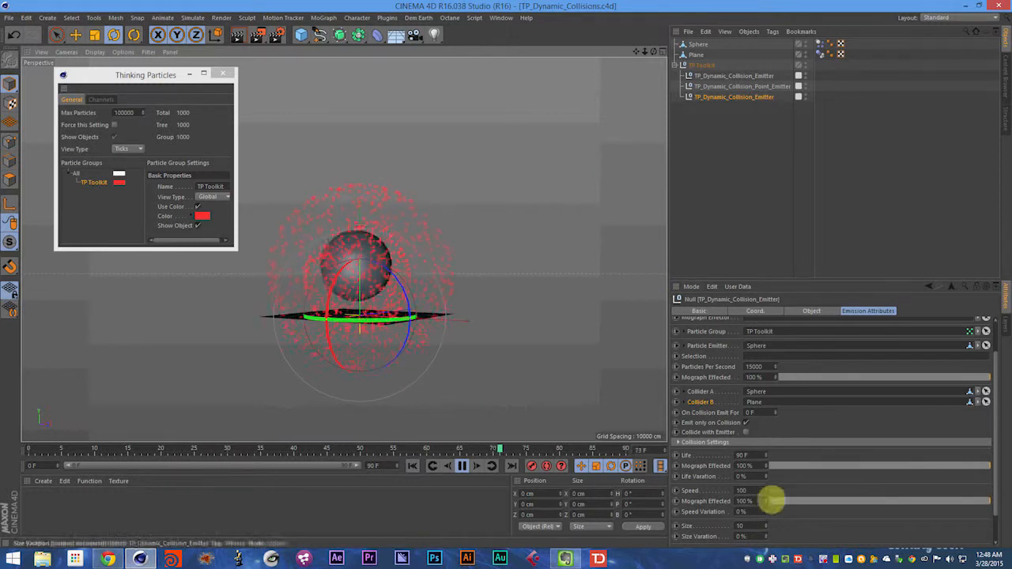
{"action": "key", "text": "F8"}
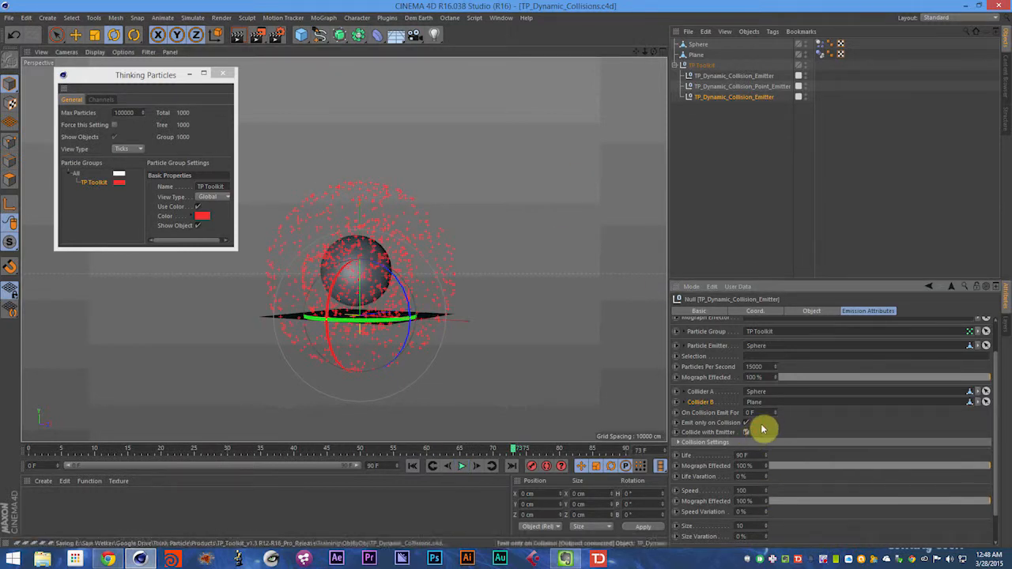
Expand the emitter's Collision Settings, choose Front as the Collision Type, and play the animation
{"action": "left_click", "coordinate": [761, 443]}
{"action": "scroll", "coordinate": [771, 431], "scroll_direction": "down", "scroll_amount": 2}
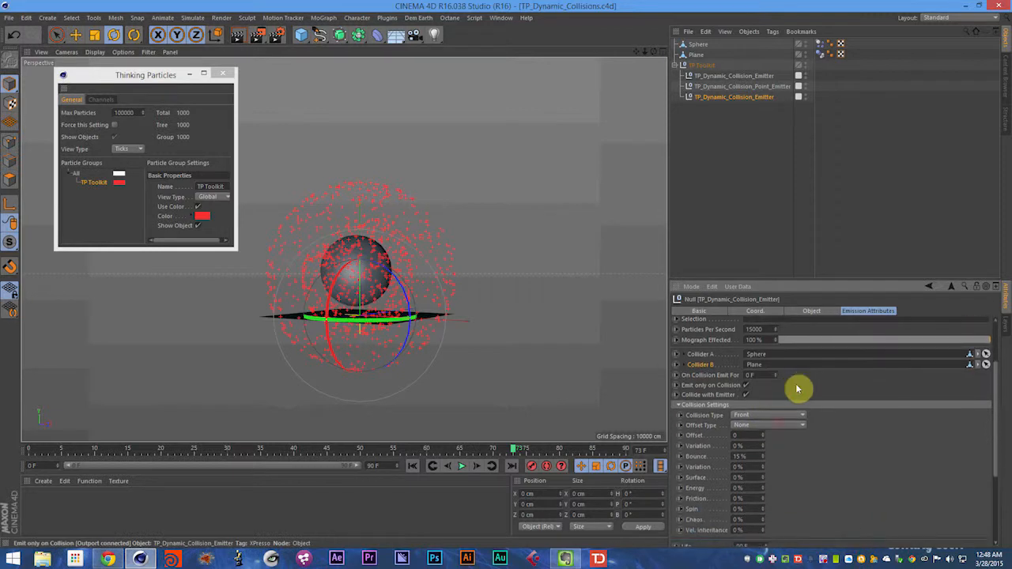
{"action": "left_click", "coordinate": [763, 415]}
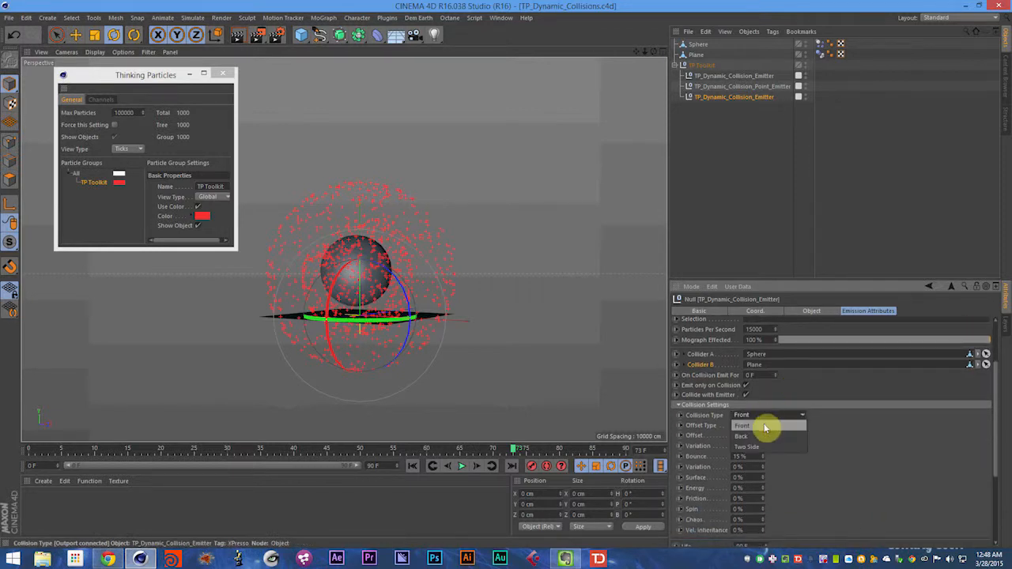
{"action": "left_click", "coordinate": [765, 425]}
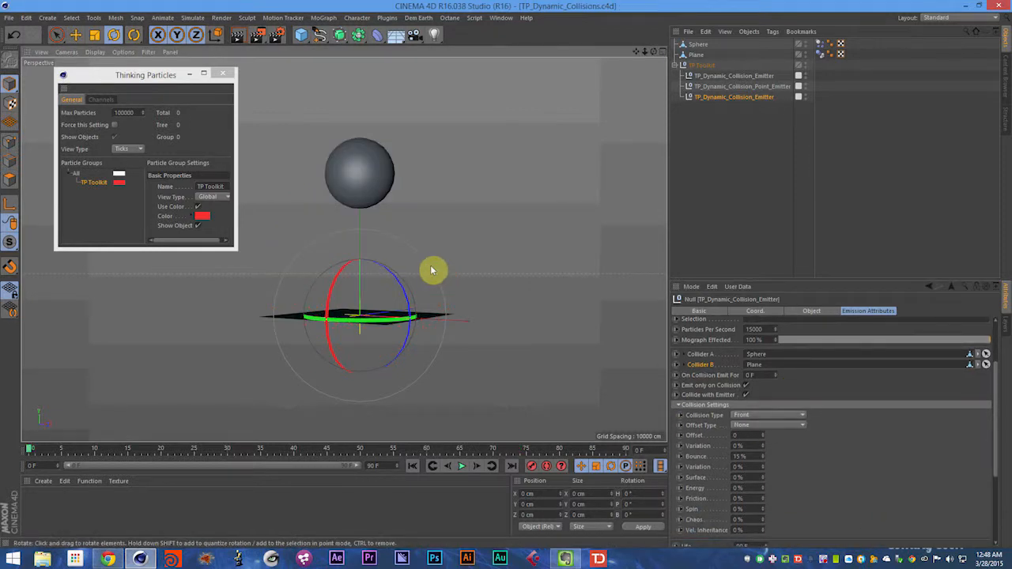
{"action": "key", "text": "F8"}
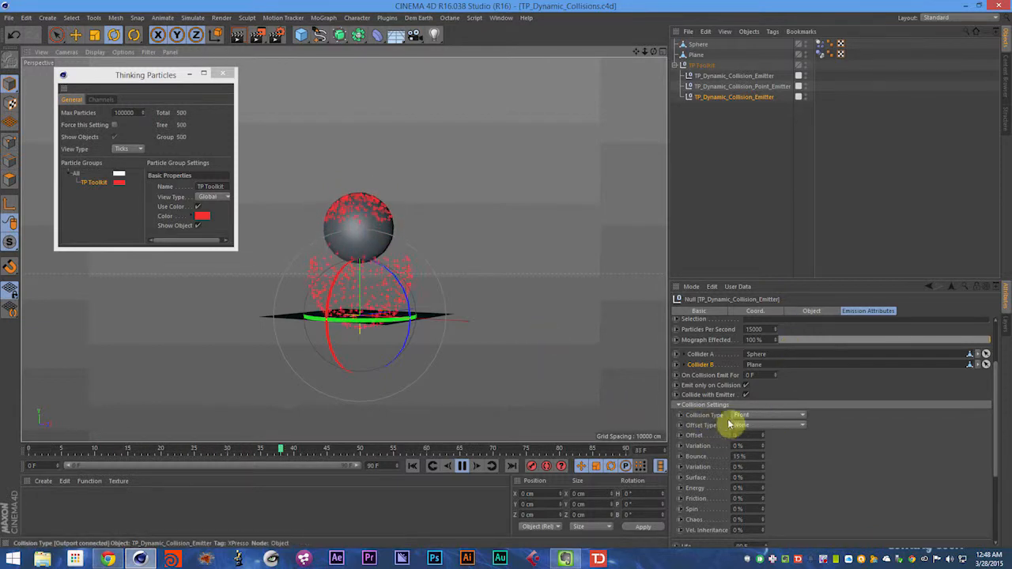
Try the Back and Two Side collision types while the animation plays
{"action": "left_click", "coordinate": [736, 416]}
{"action": "left_click", "coordinate": [746, 427]}
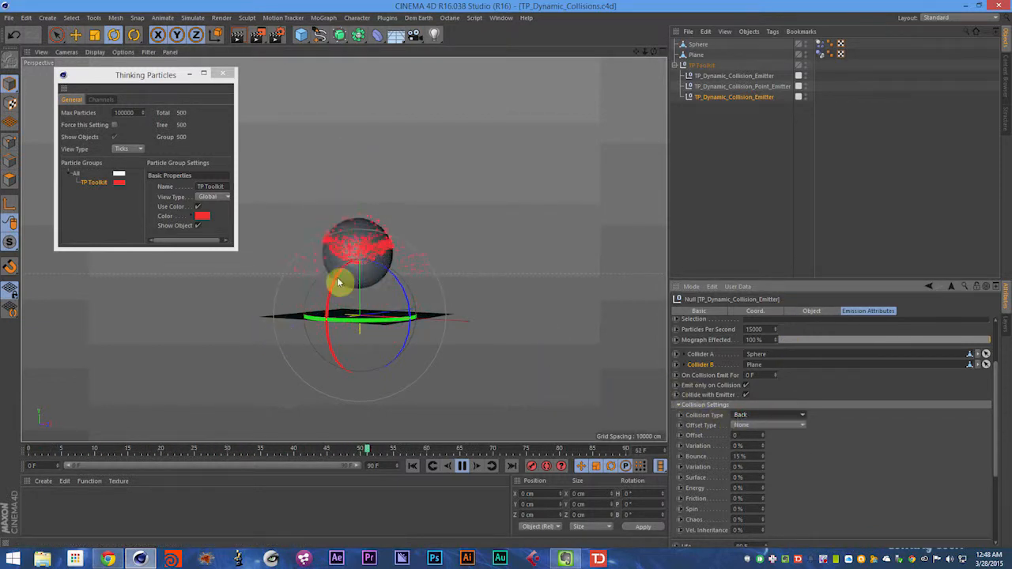
{"action": "left_click", "coordinate": [767, 416]}
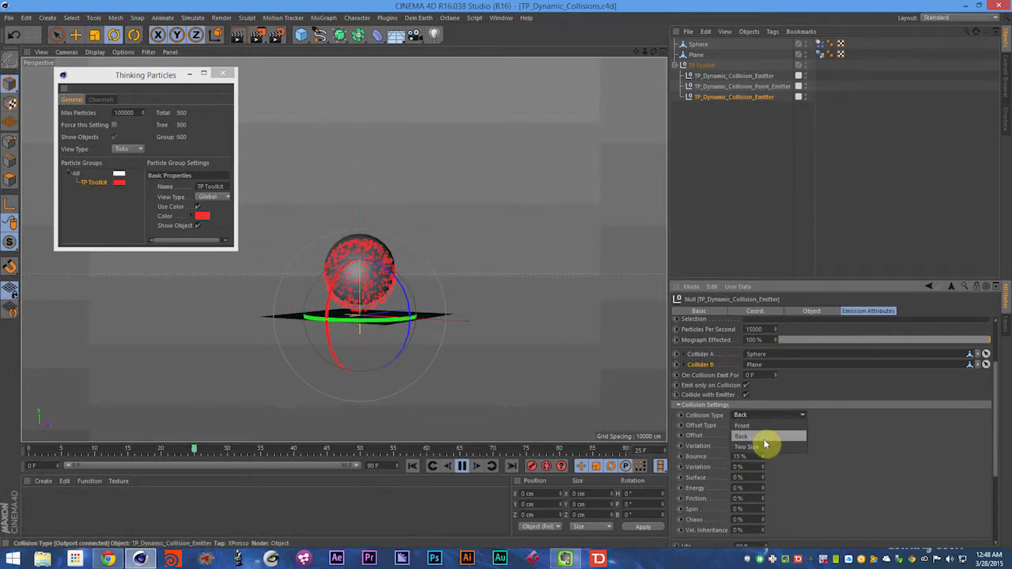
{"action": "left_click", "coordinate": [765, 447]}
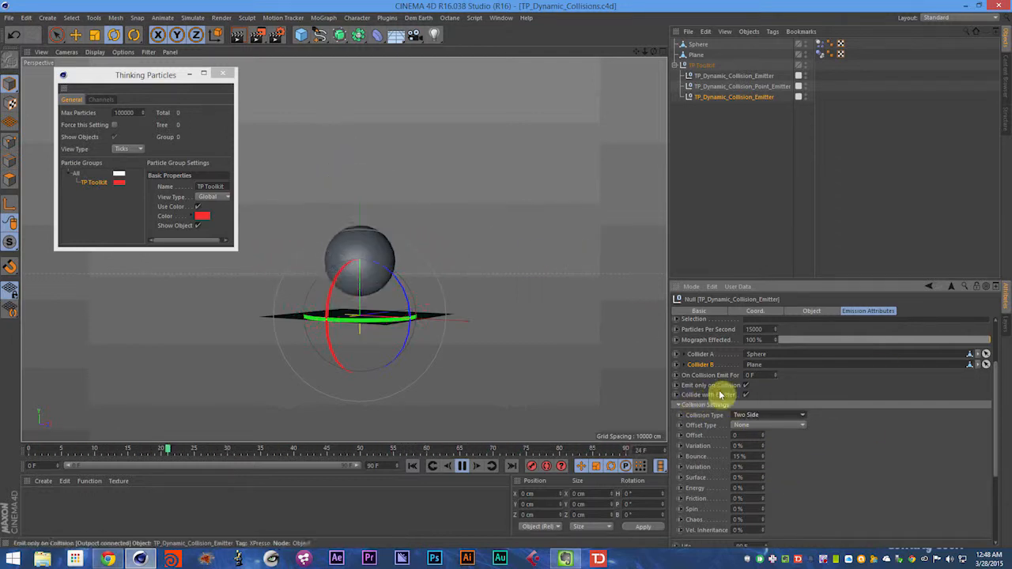
Set the Collision Type to Front, check the playback, and return to the first frame
{"action": "left_click", "coordinate": [744, 417]}
{"action": "left_click", "coordinate": [759, 445]}
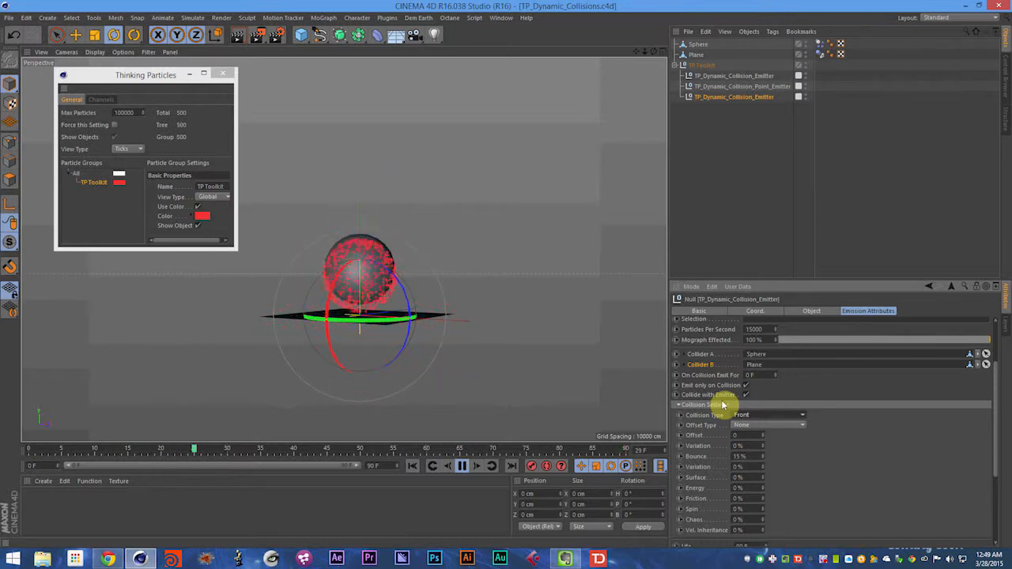
{"action": "key", "text": "F8"}
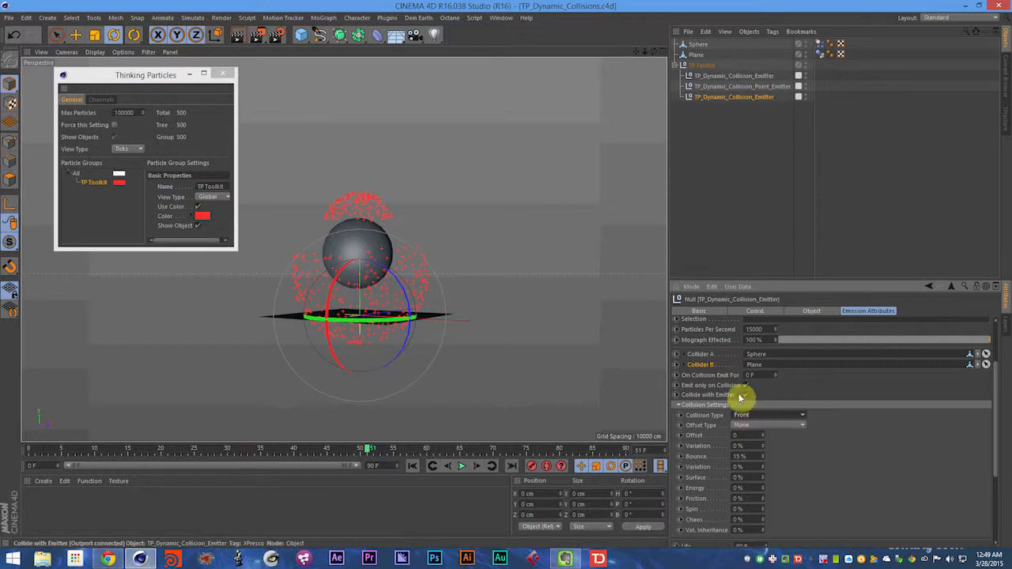
{"action": "key", "text": "shift+f"}
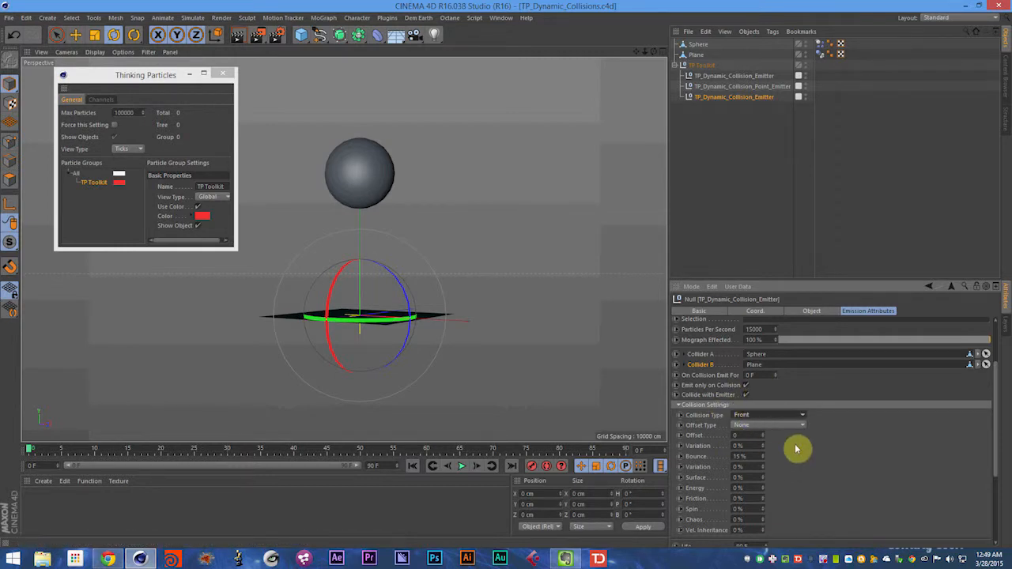
Set the collision Offset Type to Particle Size Travel and play the animation
{"action": "left_click", "coordinate": [760, 428]}
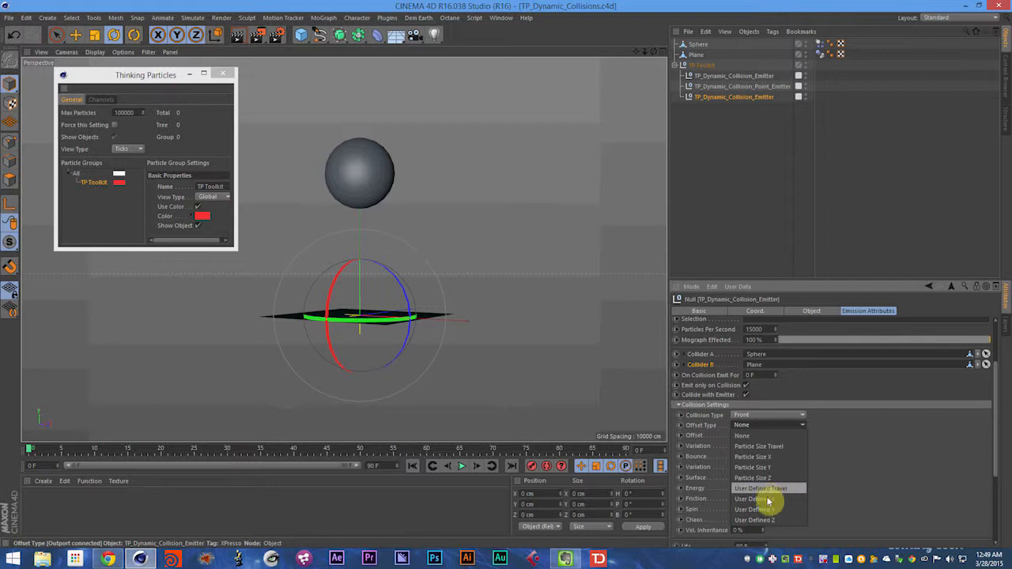
{"action": "left_click", "coordinate": [782, 447]}
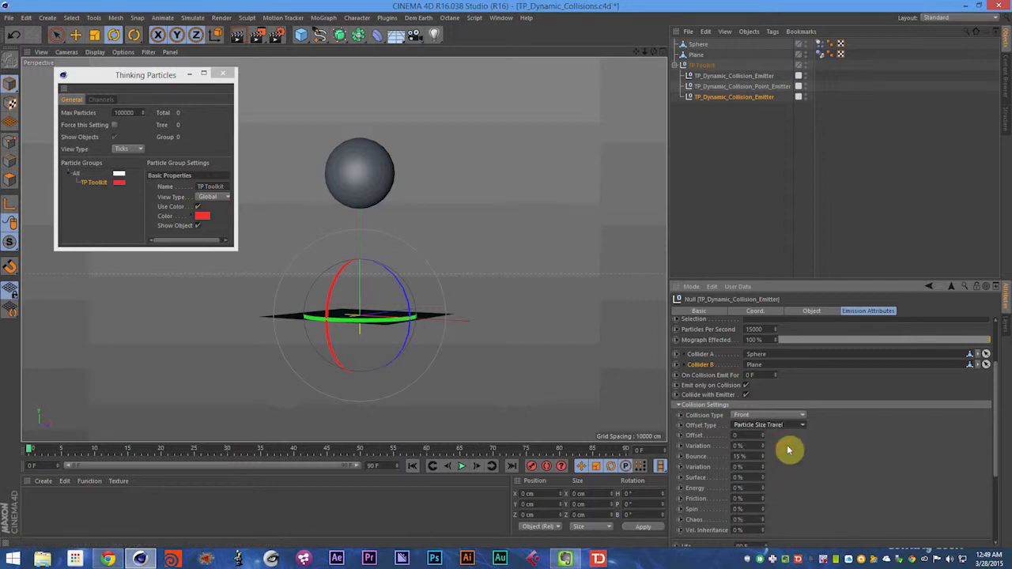
{"action": "key", "text": "F8"}
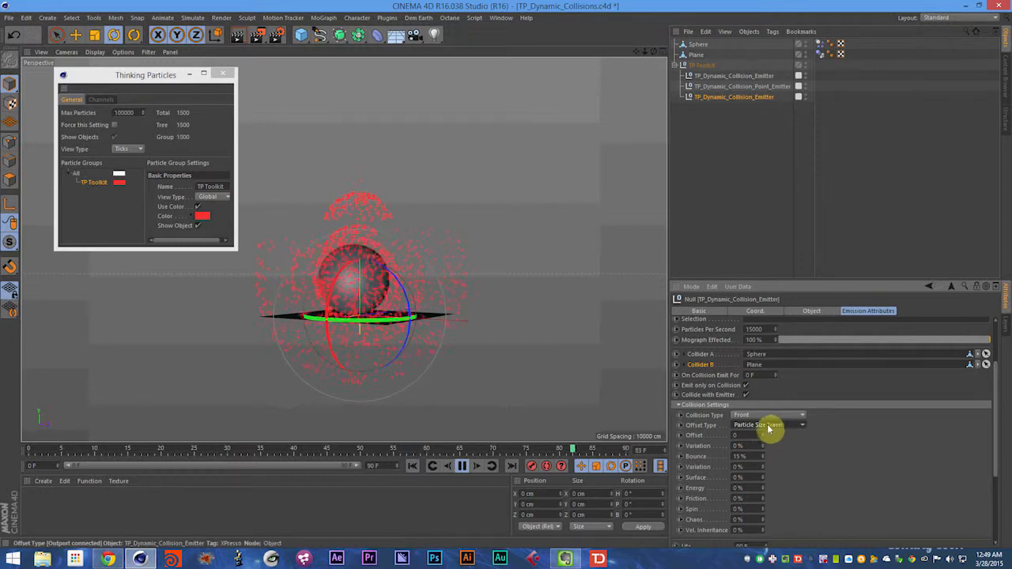
Set the Offset Type to User Defined Travel with an Offset of 150, and replay from the first frame
{"action": "left_click", "coordinate": [770, 425]}
{"action": "left_click", "coordinate": [787, 489]}
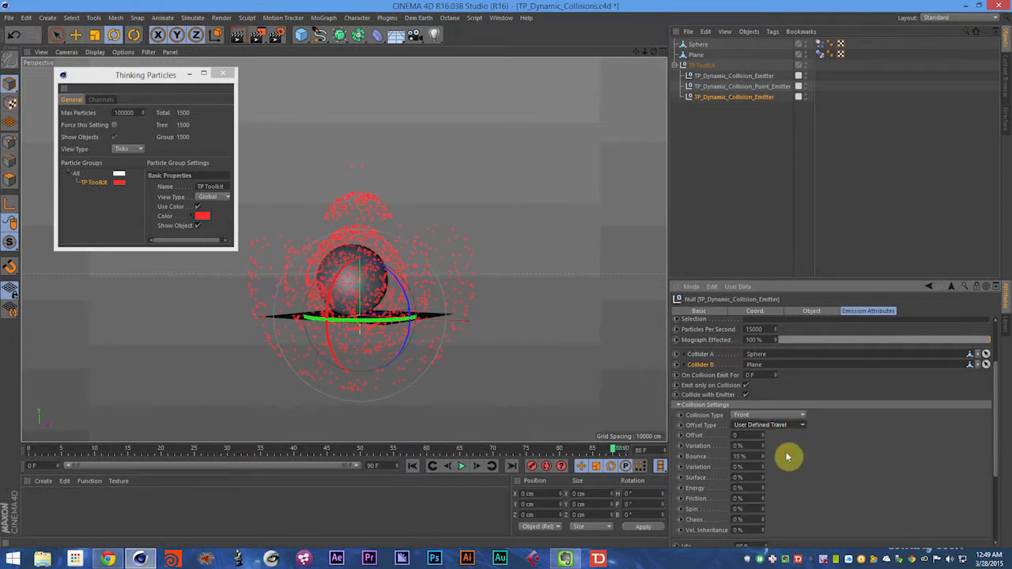
{"action": "key", "text": "shift+f"}
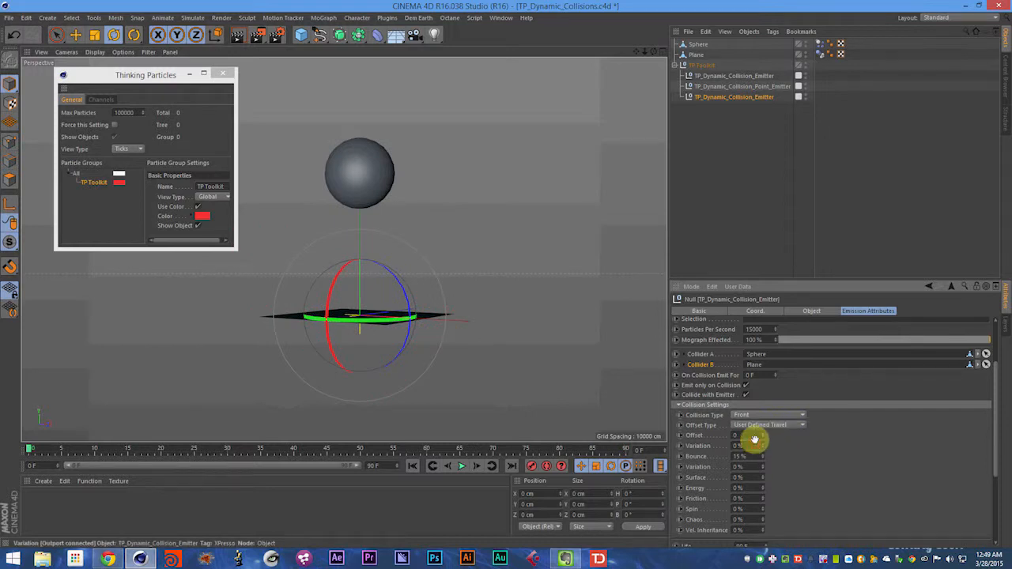
{"action": "double_click", "coordinate": [753, 435]}
{"action": "type", "text": "150"}
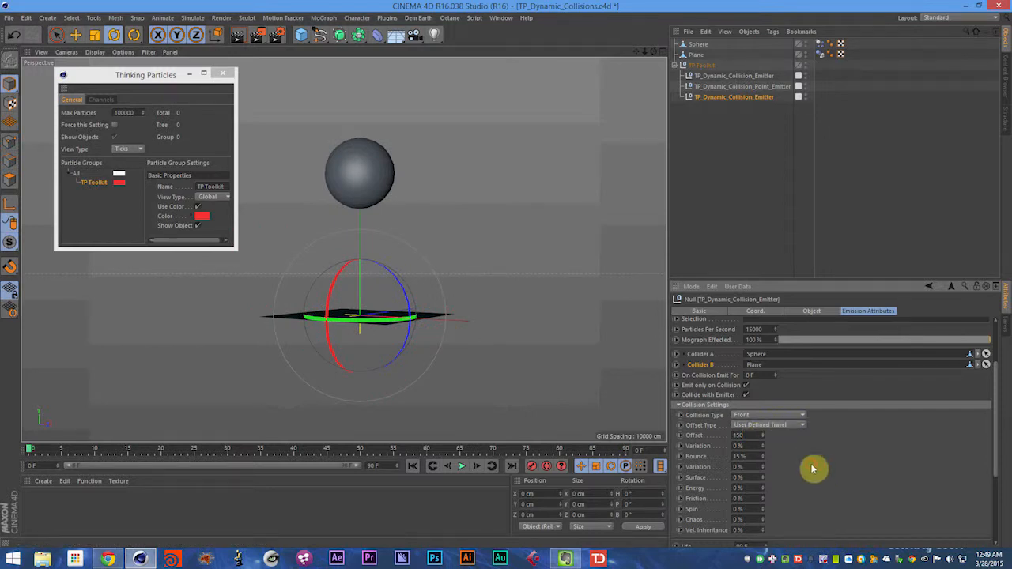
{"action": "key", "text": "F8"}
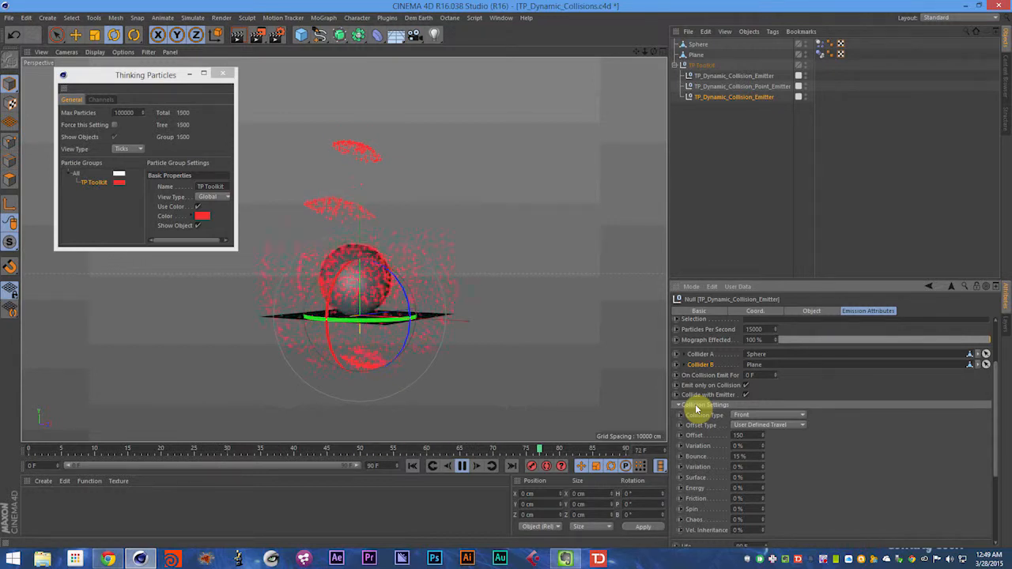
Set the Offset to 25 with 100% Variation, and replay the animation to inspect the particles around the sphere closely
{"action": "key", "text": "F8"}
{"action": "double_click", "coordinate": [741, 436]}
{"action": "type", "text": "0"}
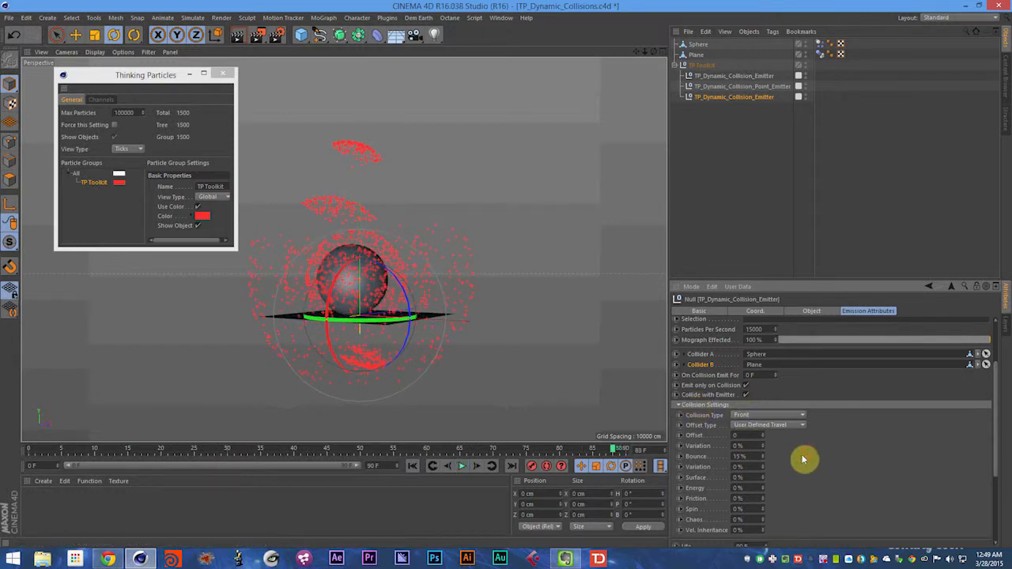
{"action": "double_click", "coordinate": [758, 436]}
{"action": "type", "text": "25"}
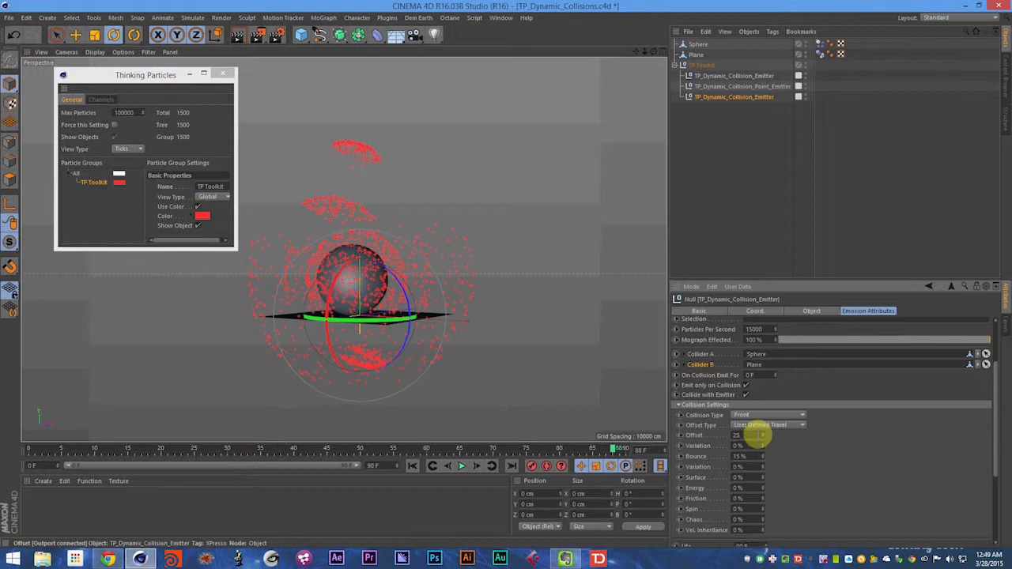
{"action": "key", "text": "Return"}
{"action": "key", "text": "F8"}
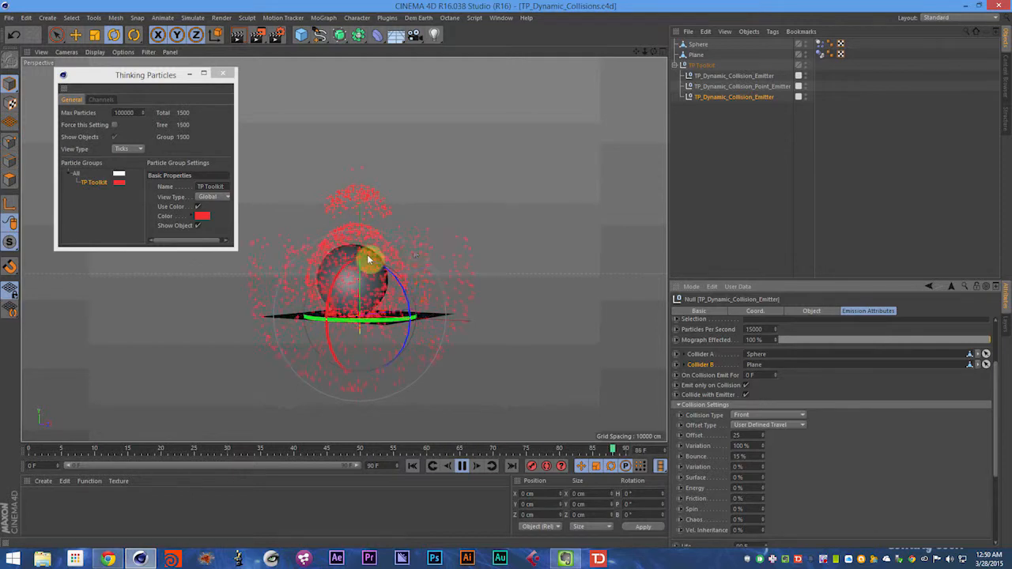
{"action": "right_click_drag", "start_coordinate": [350, 228], "coordinate": [454, 227], "text": "alt"}
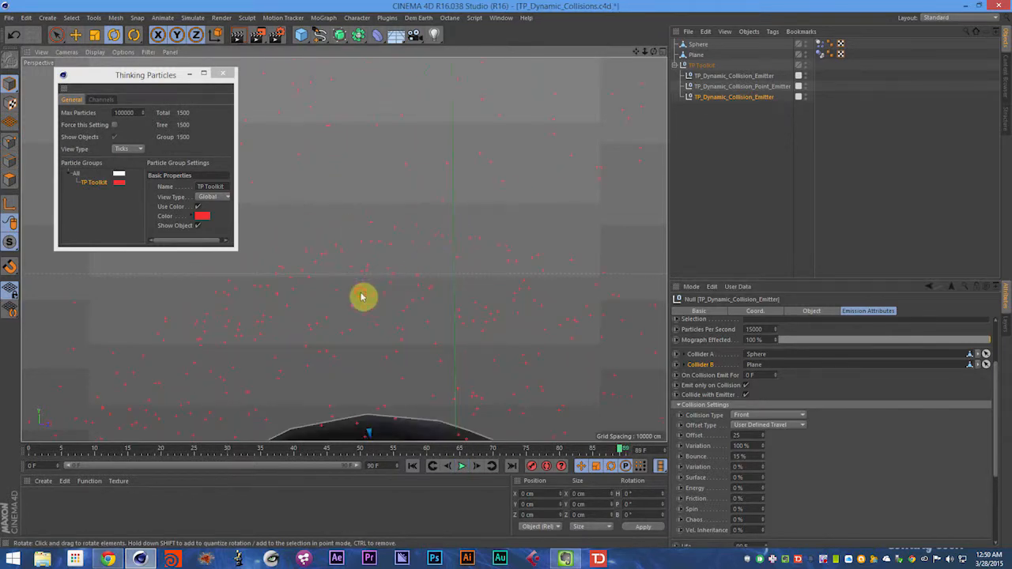
{"action": "left_click_drag", "start_coordinate": [362, 295], "coordinate": [352, 298], "text": "alt"}
{"action": "right_click_drag", "start_coordinate": [352, 297], "coordinate": [313, 302], "text": "alt"}
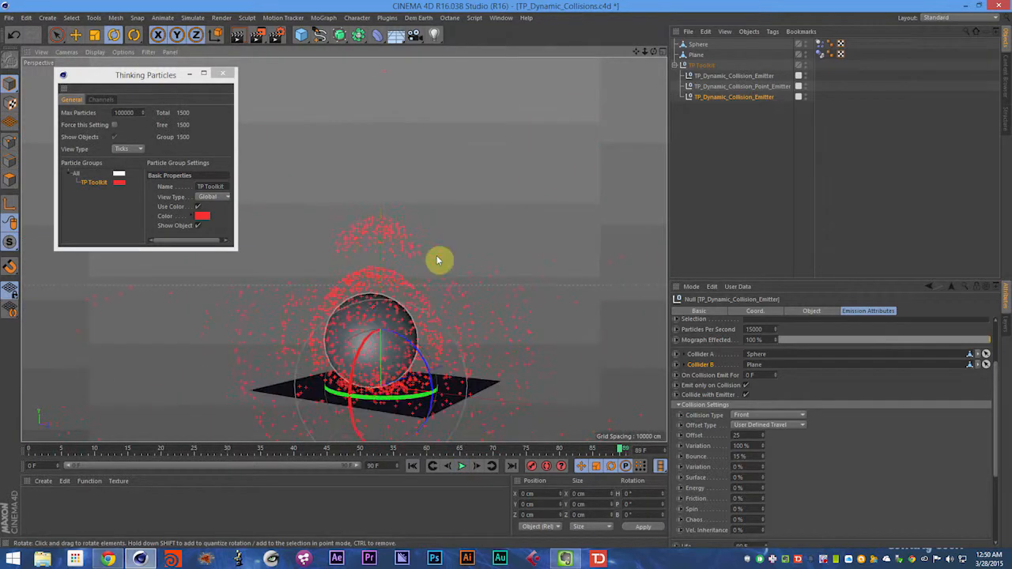
Reset the emitter's collision Offset to 0 and the offset Variation to 0%
{"action": "right_click_drag", "start_coordinate": [390, 310], "coordinate": [363, 318], "text": "alt"}
{"action": "left_click_drag", "start_coordinate": [362, 299], "coordinate": [356, 273], "text": "alt"}
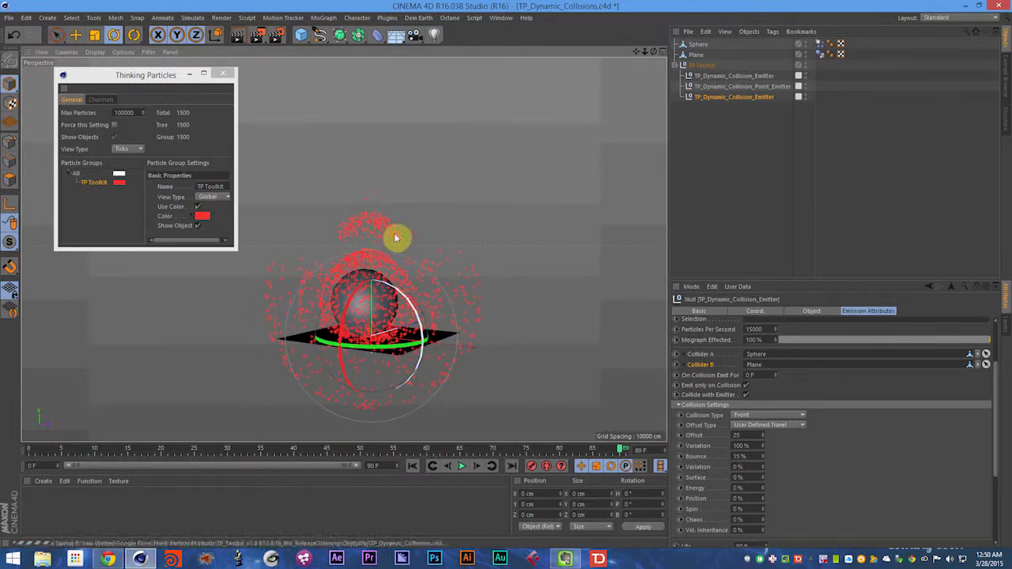
{"action": "left_click", "coordinate": [749, 437]}
{"action": "double_click", "coordinate": [748, 437]}
{"action": "type", "text": "0"}
{"action": "double_click", "coordinate": [751, 444]}
{"action": "type", "text": "0"}
Set the collision Bounce to 100% and play the animation
{"action": "left_click", "coordinate": [797, 448]}
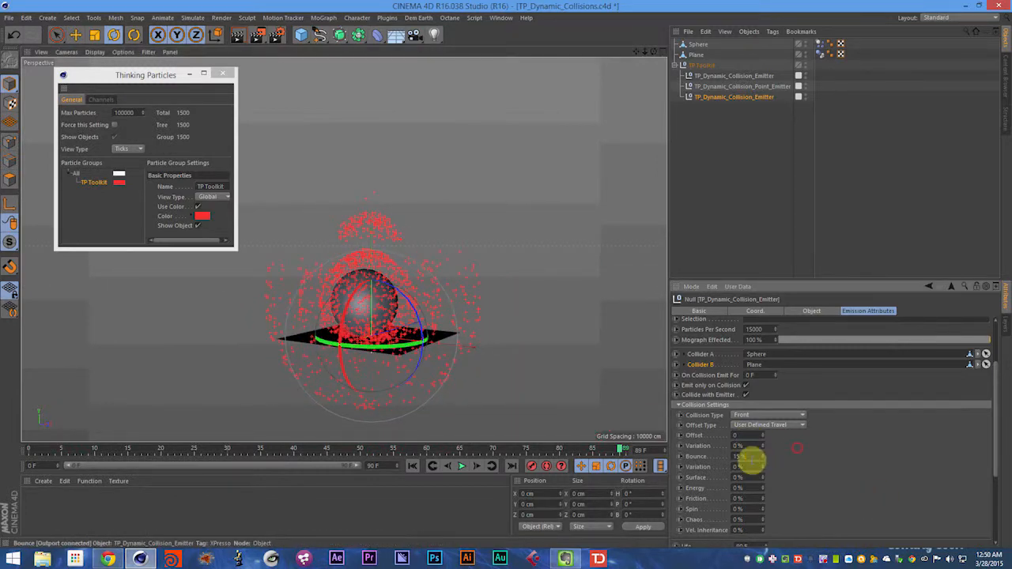
{"action": "key", "text": "Return"}
{"action": "key", "text": "F8"}
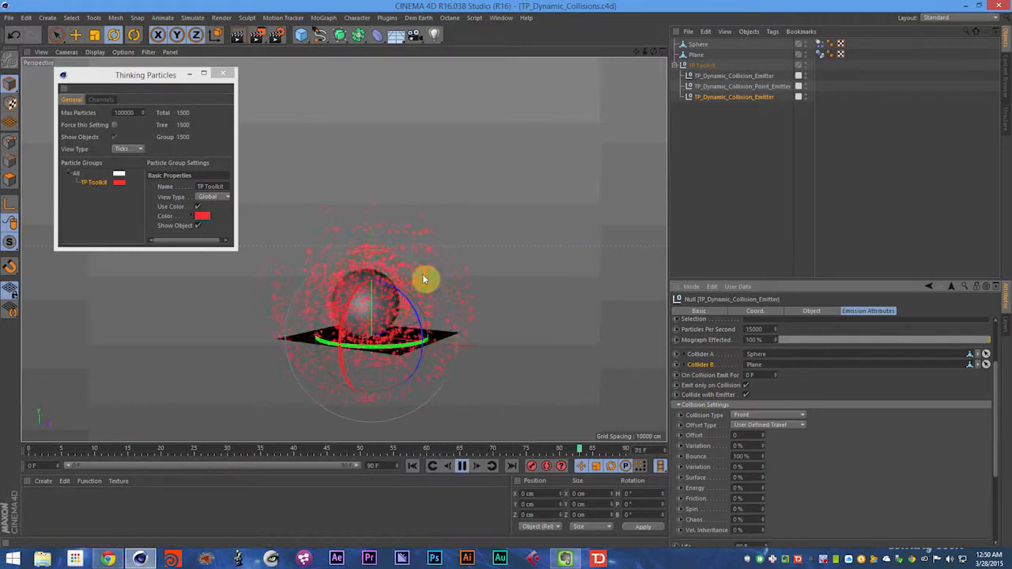
Try Vel. Inheritance values of 1% and 15% in the Collision Settings while the animation plays
{"action": "left_click", "coordinate": [743, 530]}
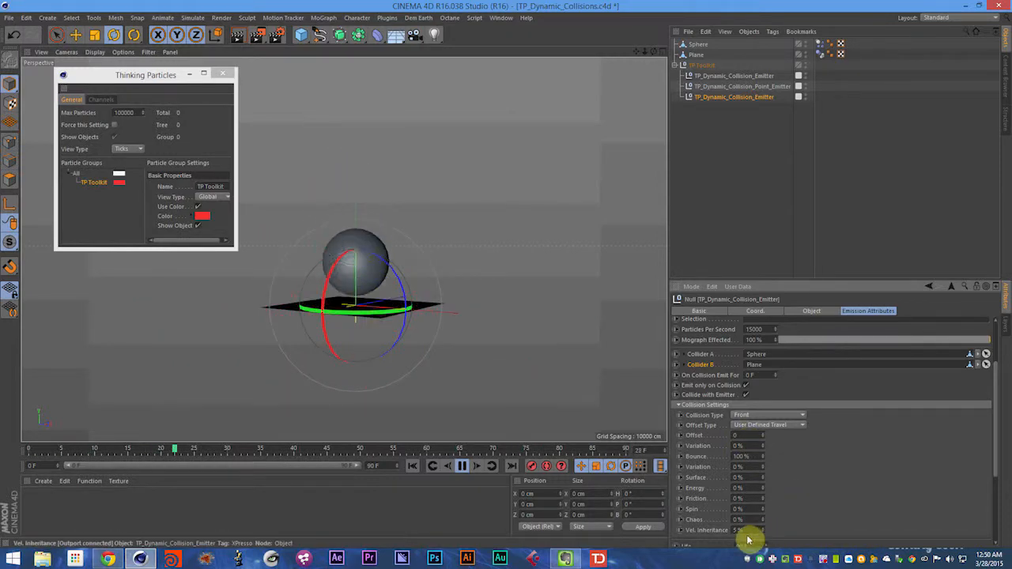
{"action": "type", "text": "1"}
{"action": "key", "text": "Return"}
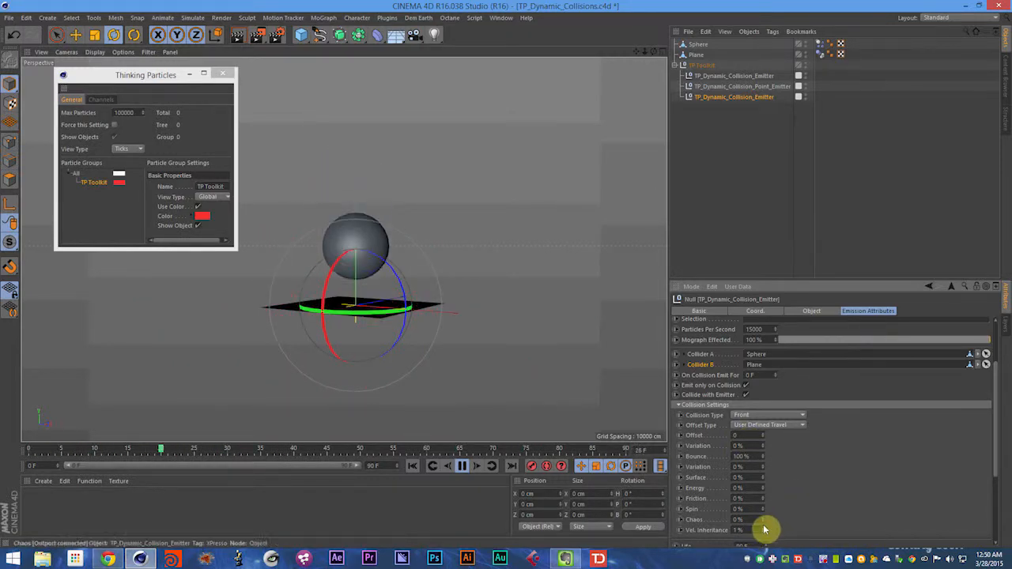
{"action": "double_click", "coordinate": [753, 527]}
{"action": "type", "text": "15"}
{"action": "key", "text": "Return"}
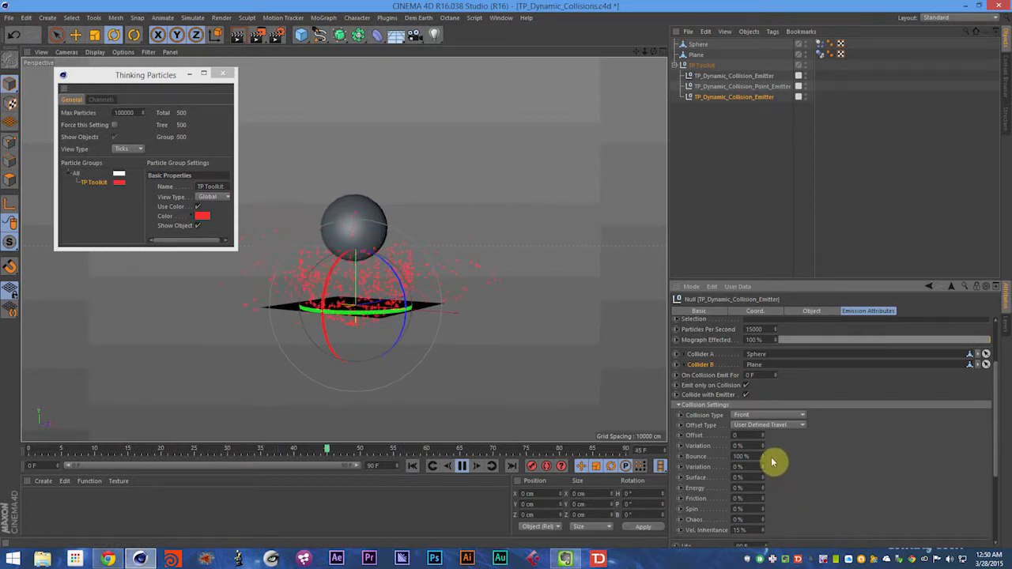
Reset Vel. Inheritance to 0%, set the Bounce to 50%, and check the collision in playback before stopping it
{"action": "double_click", "coordinate": [749, 530]}
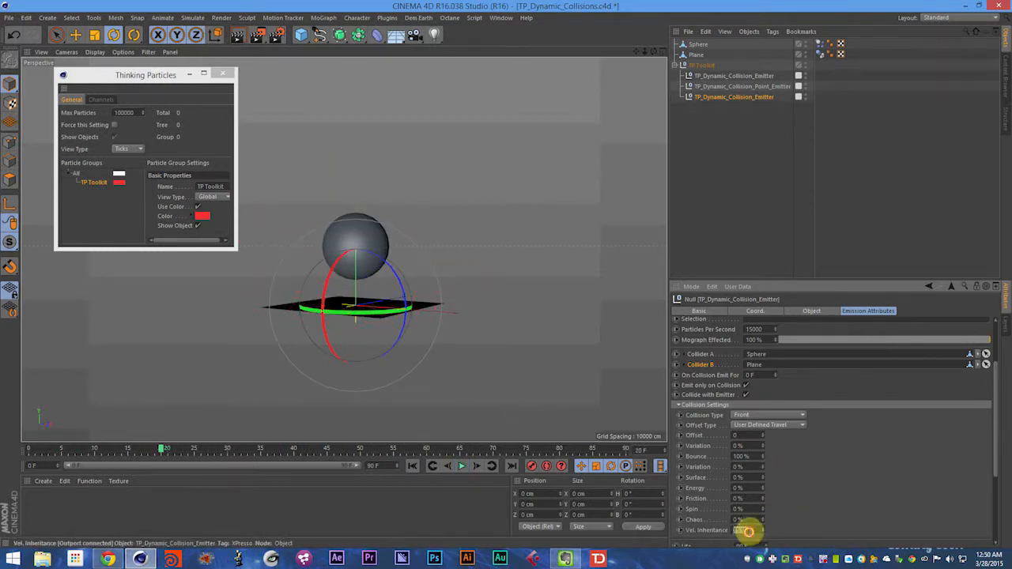
{"action": "left_click", "coordinate": [754, 456]}
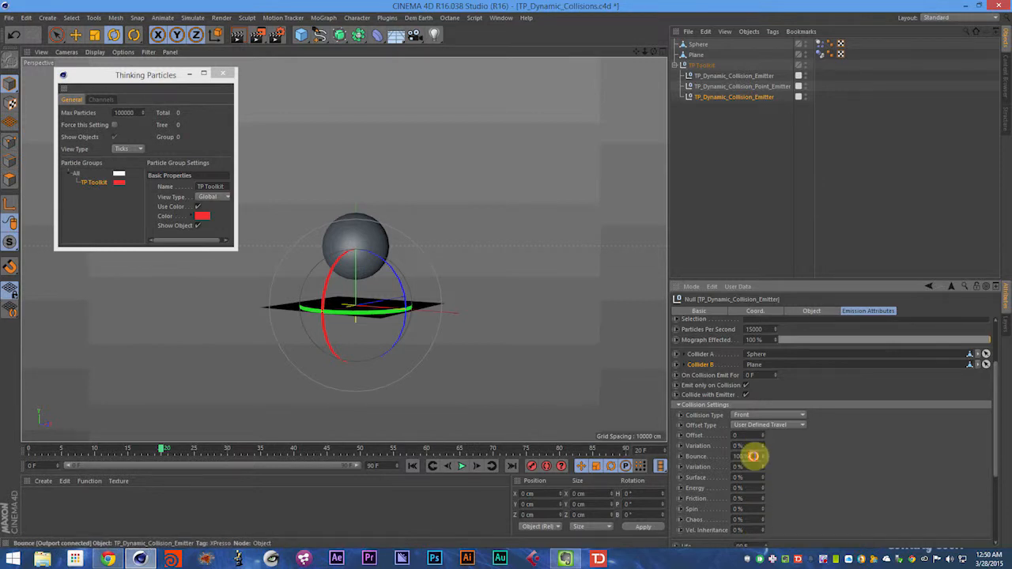
{"action": "key", "text": "F8"}
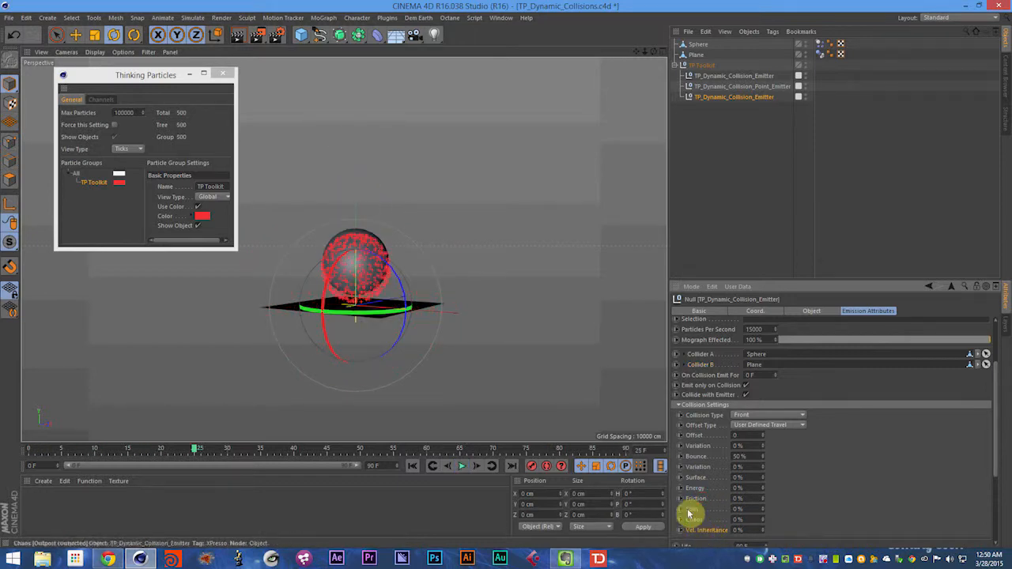
{"action": "left_click", "coordinate": [462, 466]}
Open the Help manual and search it for dynamics
{"action": "left_click", "coordinate": [526, 17]}
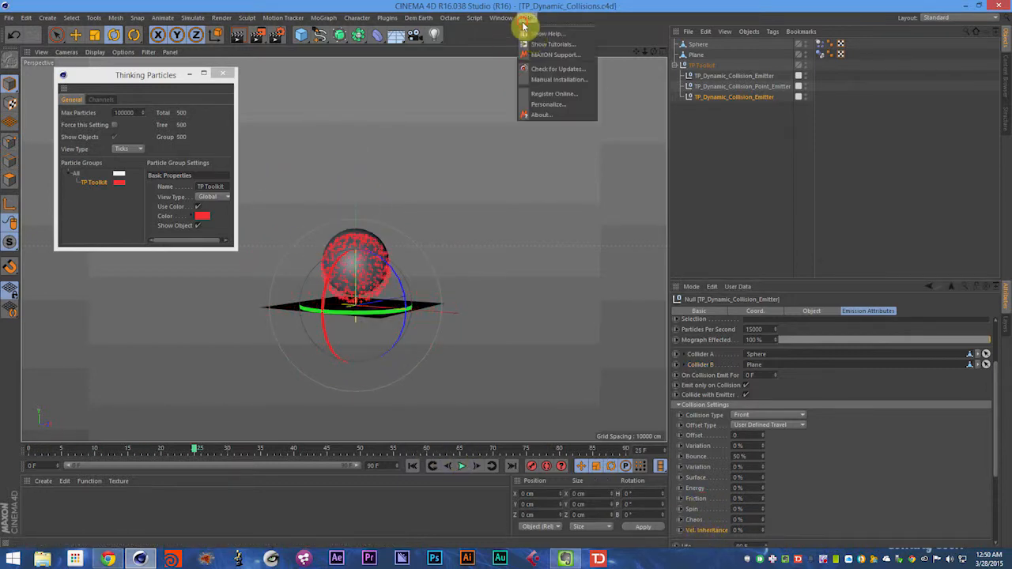
{"action": "left_click", "coordinate": [533, 36]}
{"action": "left_click_drag", "start_coordinate": [532, 8], "coordinate": [508, 19]}
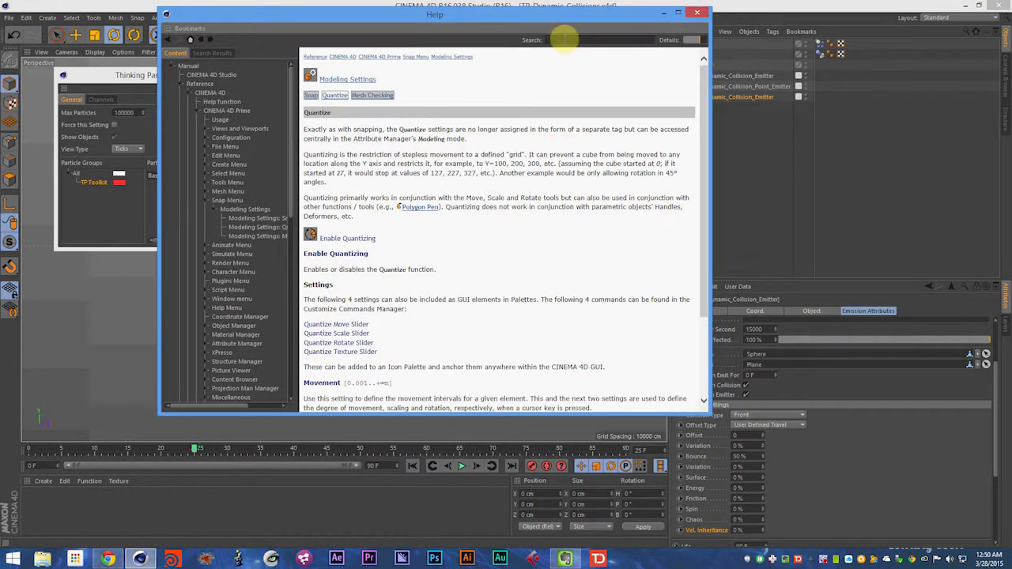
{"action": "type", "text": "amics"}
{"action": "key", "text": "Return"}
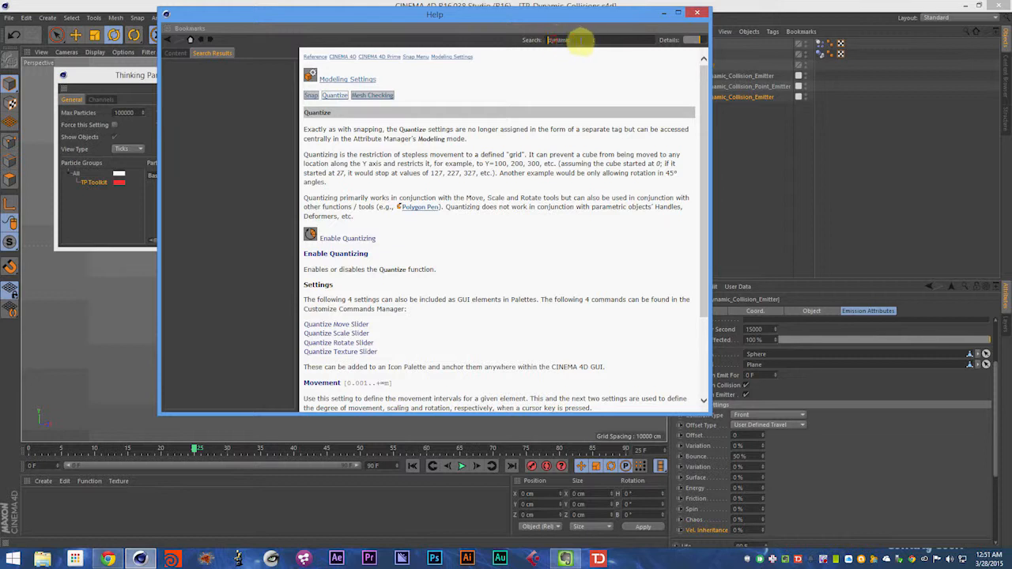
{"action": "key", "text": "Return"}
{"action": "type", "text": "s"}
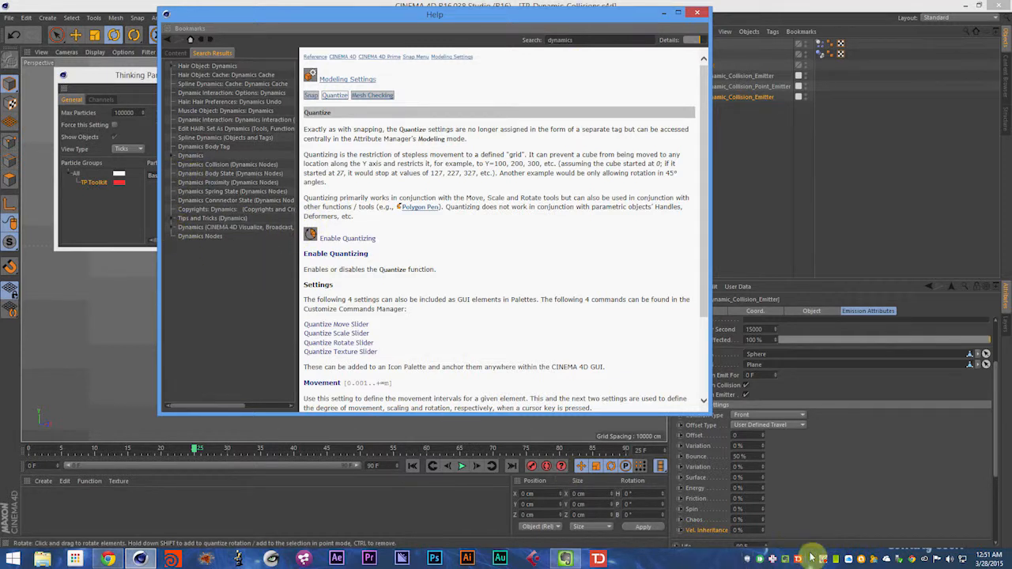
{"action": "right_click", "coordinate": [810, 559]}
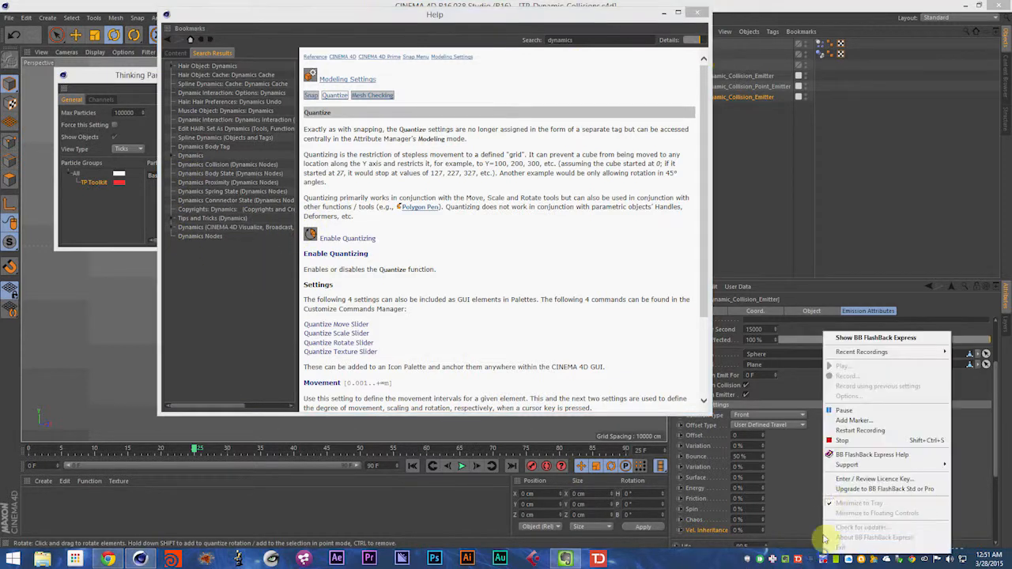
{"action": "left_click", "coordinate": [886, 418]}
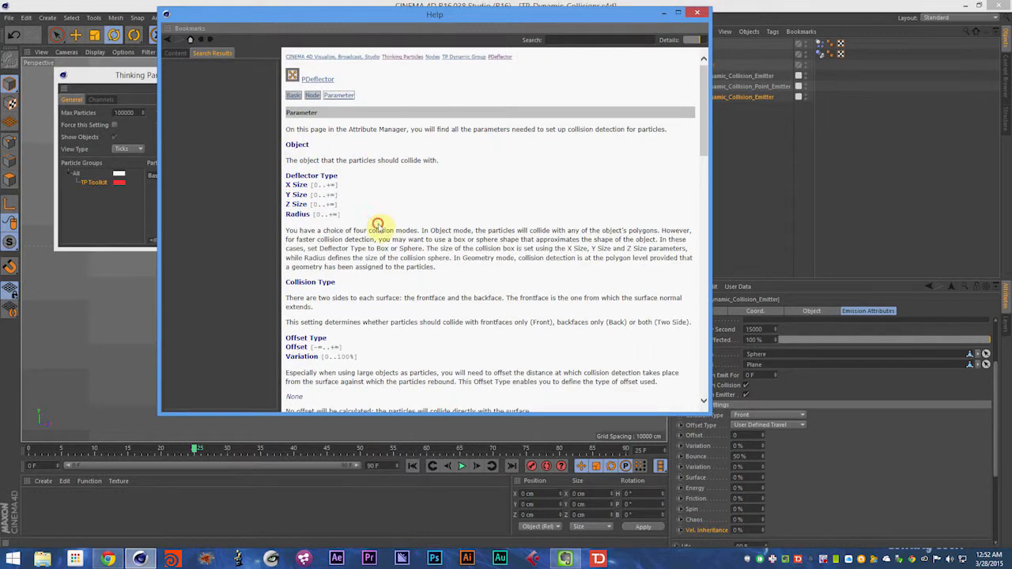
Read the collision parameter descriptions on the PDeflector Parameter help page, from Deflector Type through Vel. Inheritance
{"action": "scroll", "coordinate": [371, 245], "scroll_direction": "down", "scroll_amount": 10}
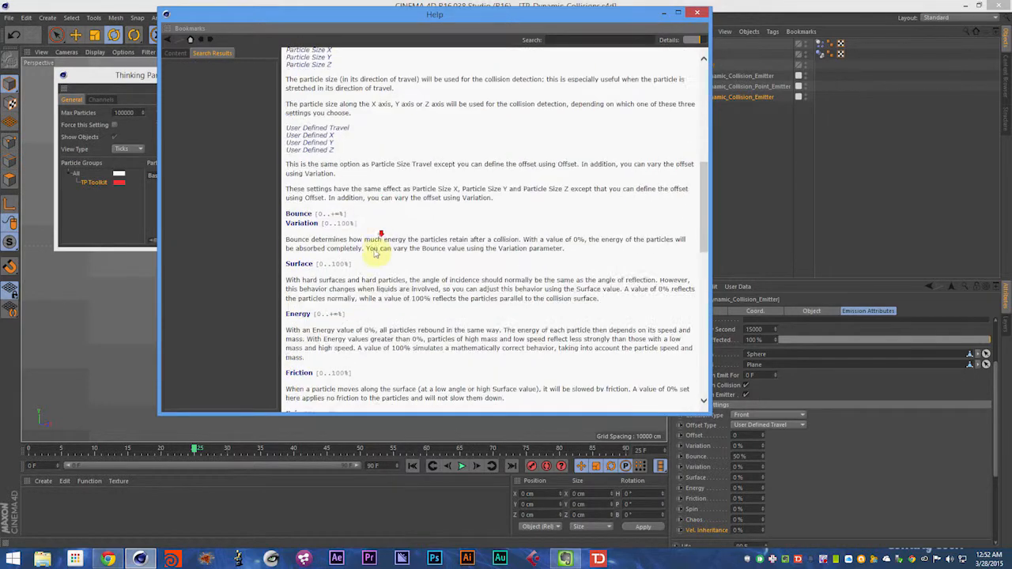
{"action": "scroll", "coordinate": [362, 281], "scroll_direction": "down", "scroll_amount": 3}
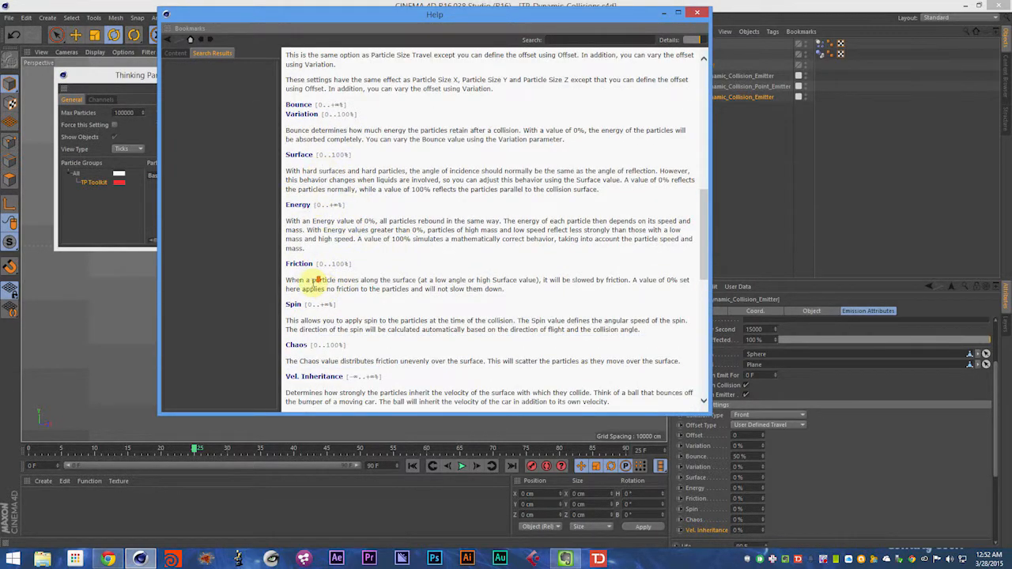
{"action": "scroll", "coordinate": [316, 280], "scroll_direction": "down", "scroll_amount": 2}
{"action": "scroll", "coordinate": [331, 330], "scroll_direction": "down", "scroll_amount": 2}
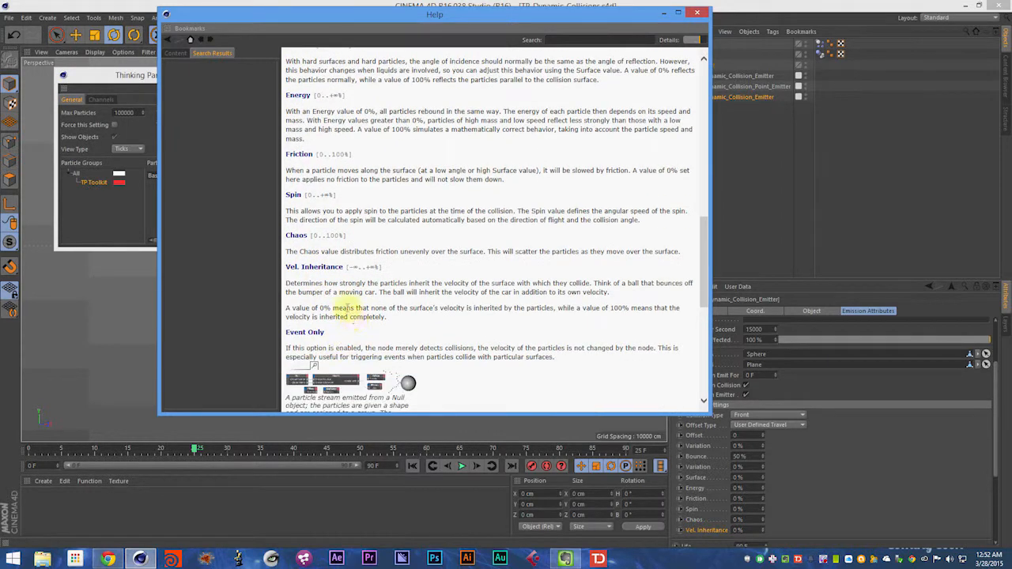
{"action": "scroll", "coordinate": [380, 245], "scroll_direction": "up", "scroll_amount": 5}
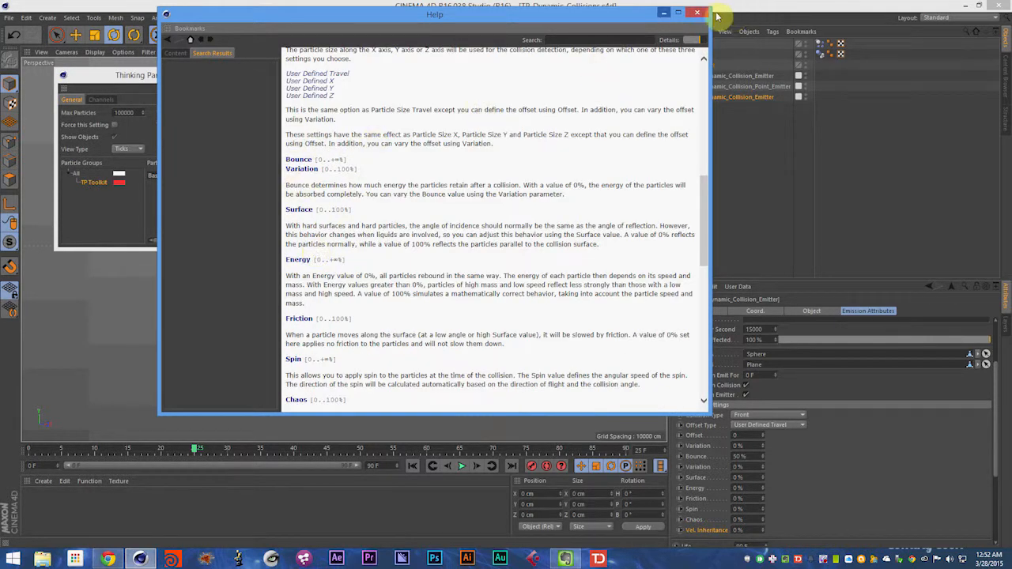
Show the manual's content tree, widen it to reveal the PDeflector: Parameter entry, and make the Help window taller
{"action": "left_click", "coordinate": [181, 53]}
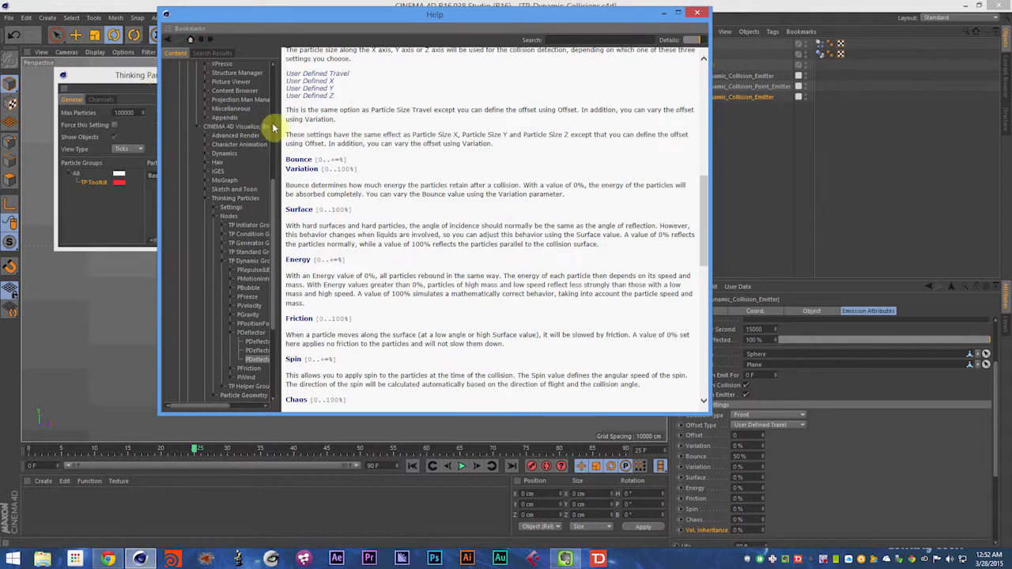
{"action": "left_click_drag", "start_coordinate": [278, 123], "coordinate": [333, 124]}
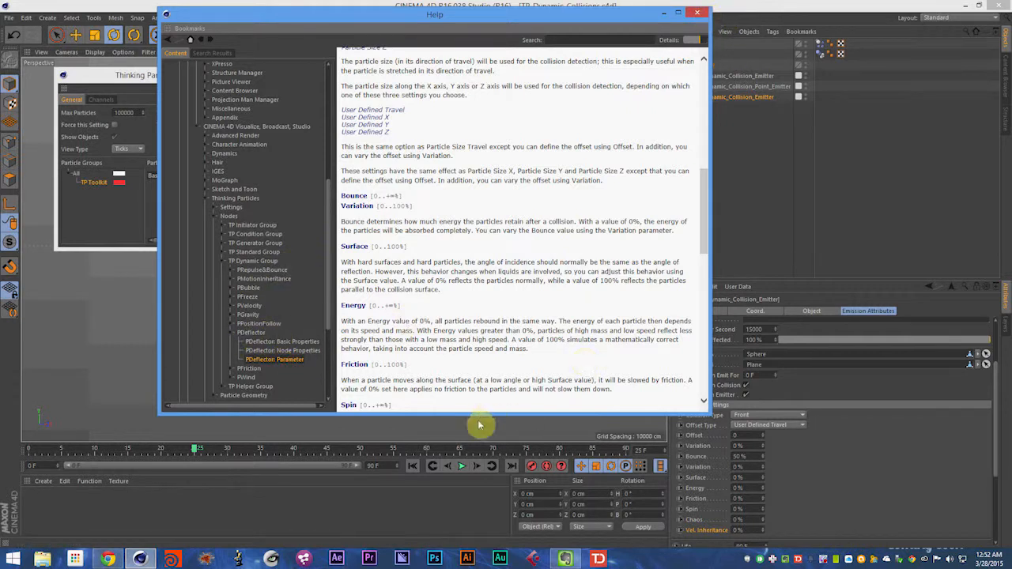
{"action": "left_click_drag", "start_coordinate": [478, 424], "coordinate": [479, 490]}
Review the Bounce through Event Only descriptions on the PDeflector help page and close the Help window
{"action": "scroll", "coordinate": [487, 376], "scroll_direction": "down", "scroll_amount": 5}
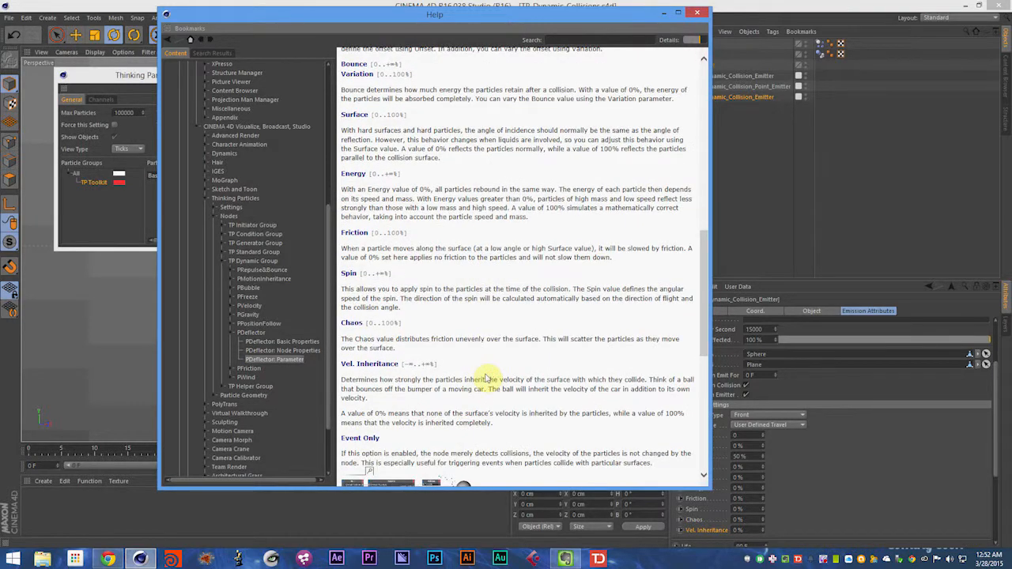
{"action": "scroll", "coordinate": [487, 378], "scroll_direction": "up", "scroll_amount": 2}
{"action": "scroll", "coordinate": [488, 378], "scroll_direction": "down", "scroll_amount": 2}
{"action": "scroll", "coordinate": [490, 326], "scroll_direction": "down", "scroll_amount": 1}
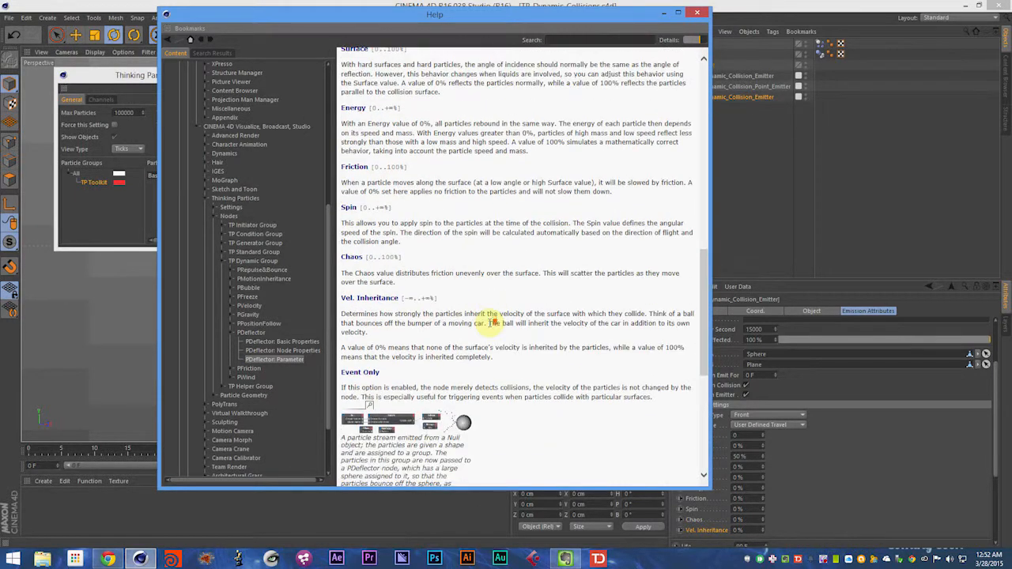
{"action": "scroll", "coordinate": [475, 325], "scroll_direction": "up", "scroll_amount": 1}
{"action": "left_click", "coordinate": [698, 14]}
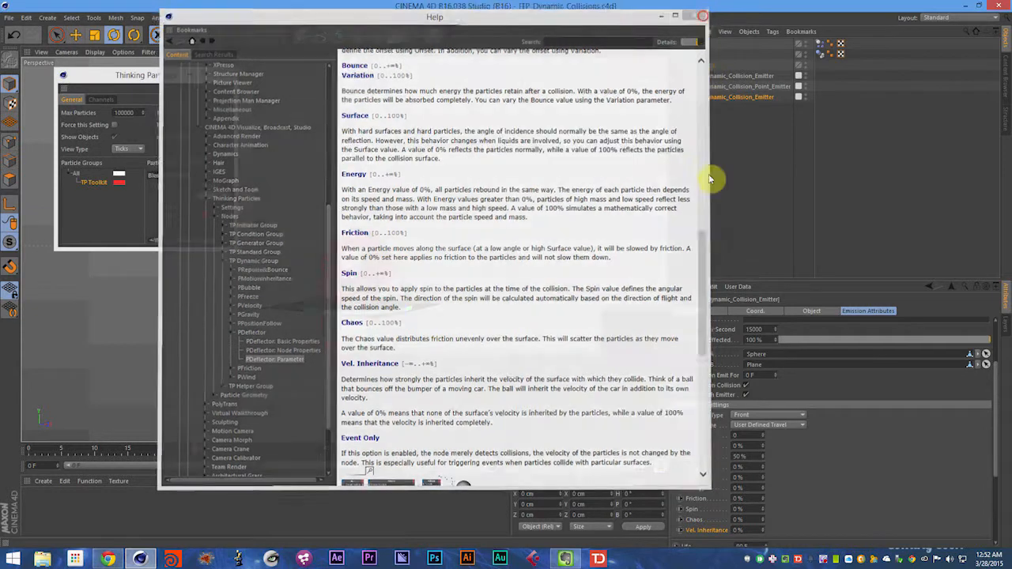
Collapse the emitter's Collision Settings group and save the scene
{"action": "left_click", "coordinate": [745, 406]}
{"action": "left_click", "coordinate": [752, 410]}
{"action": "left_click", "coordinate": [752, 410]}
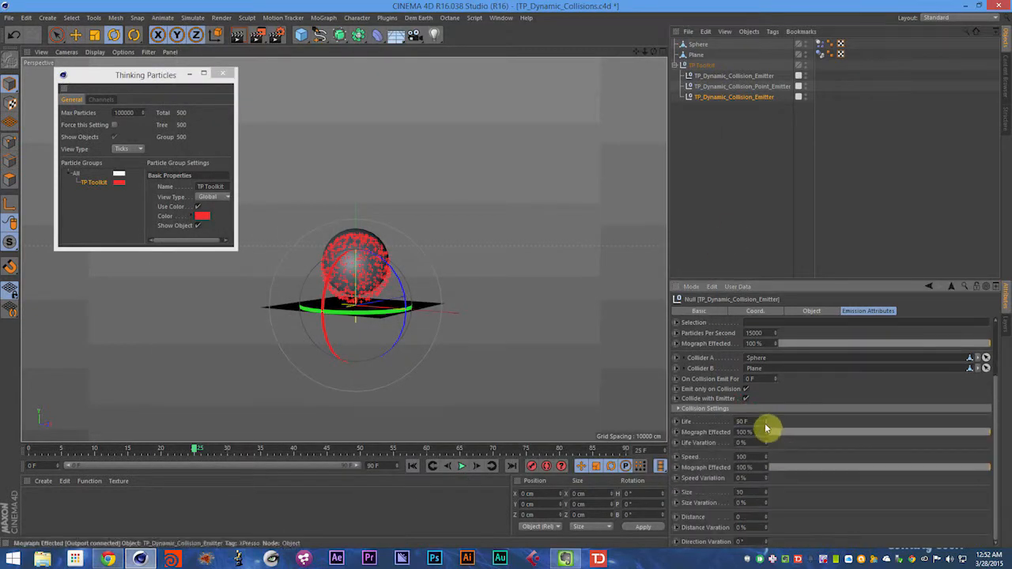
{"action": "key", "text": "ctrl+s"}
{"action": "left_click", "coordinate": [787, 449]}
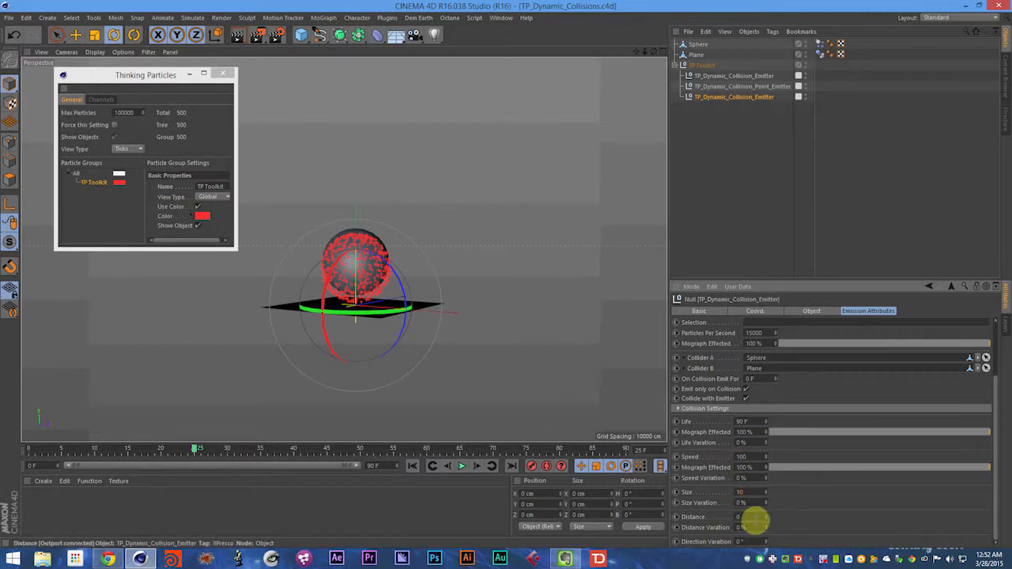
Return to the first frame and set the emitter's particle Life to 15 F
{"action": "left_click_drag", "start_coordinate": [757, 492], "coordinate": [681, 495]}
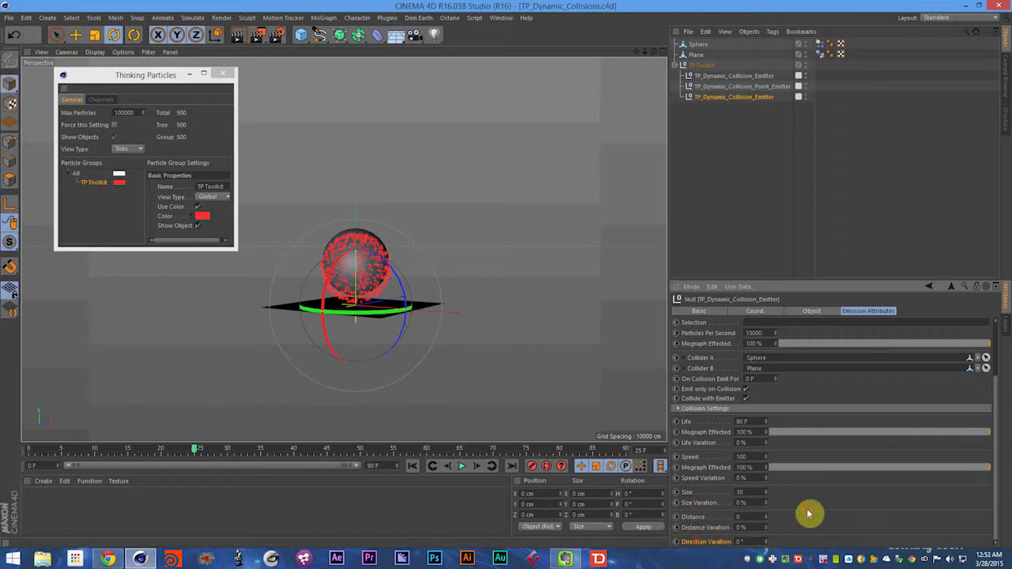
{"action": "left_click", "coordinate": [707, 428]}
{"action": "key", "text": "shift+f"}
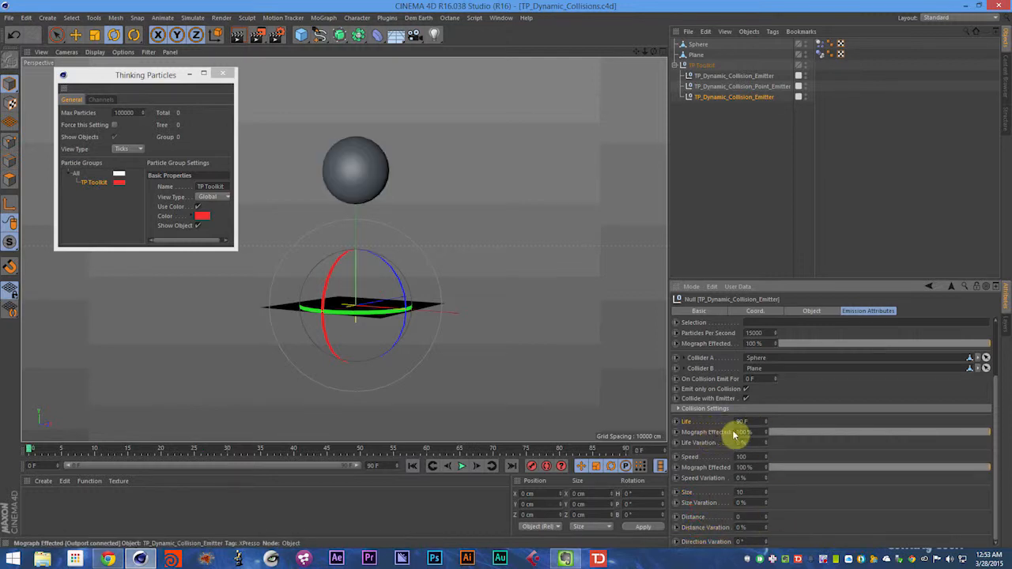
{"action": "left_click_drag", "start_coordinate": [743, 422], "coordinate": [729, 428]}
{"action": "type", "text": "15"}
Save the scene and play the animation to check the shortened particle life
{"action": "right_click", "coordinate": [772, 560]}
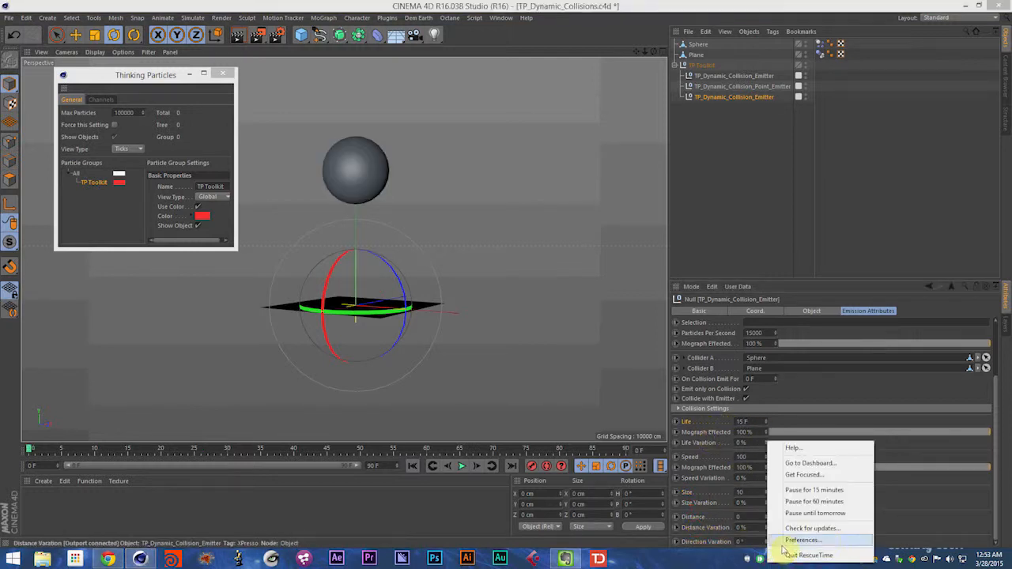
{"action": "left_click", "coordinate": [876, 533]}
{"action": "key", "text": "ctrl+s"}
{"action": "key", "text": "F8"}
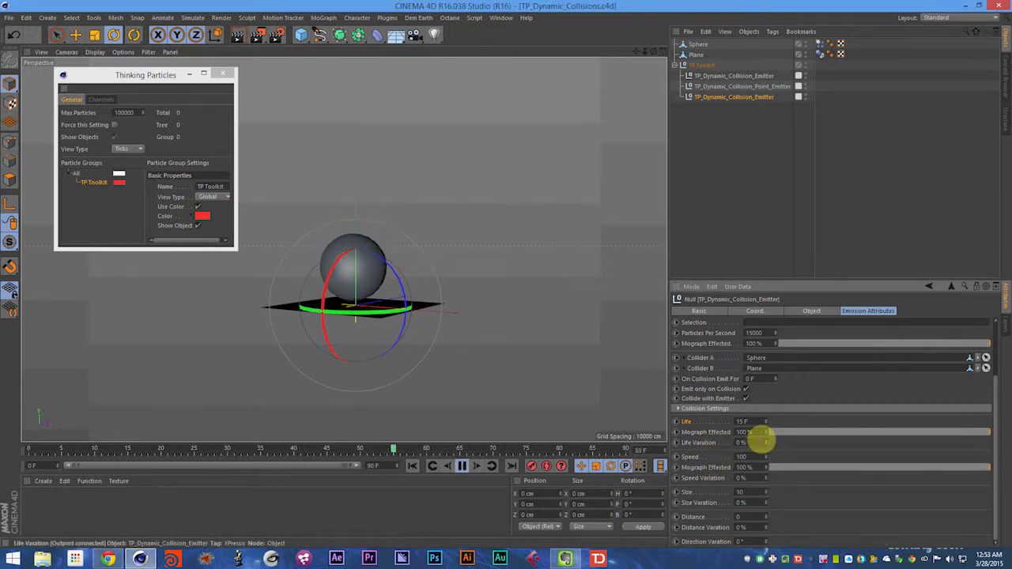
Set the Life Variation to 100% and the Life to 30 F while the animation plays
{"action": "double_click", "coordinate": [762, 440]}
{"action": "type", "text": "10"}
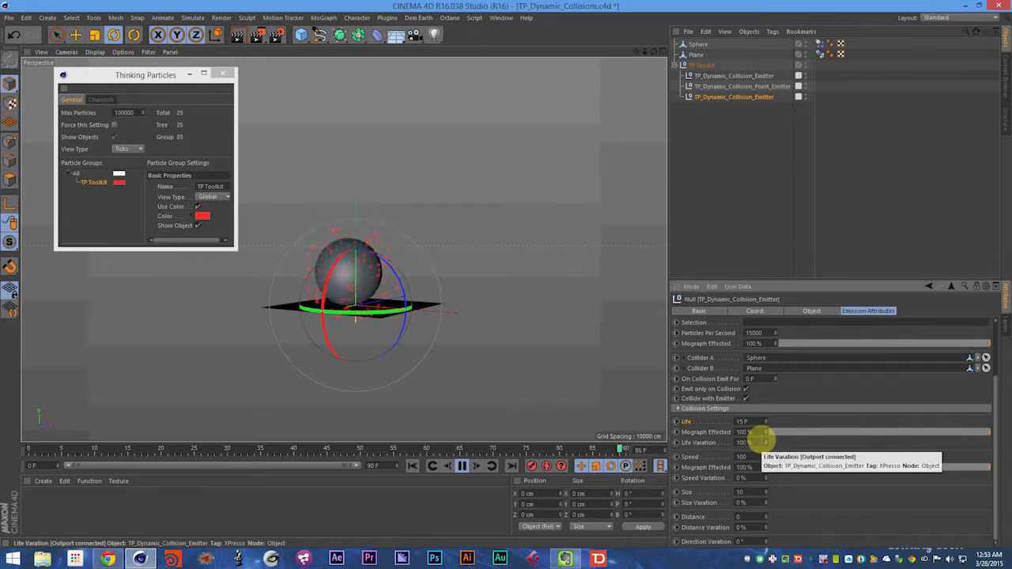
{"action": "left_click", "coordinate": [755, 421]}
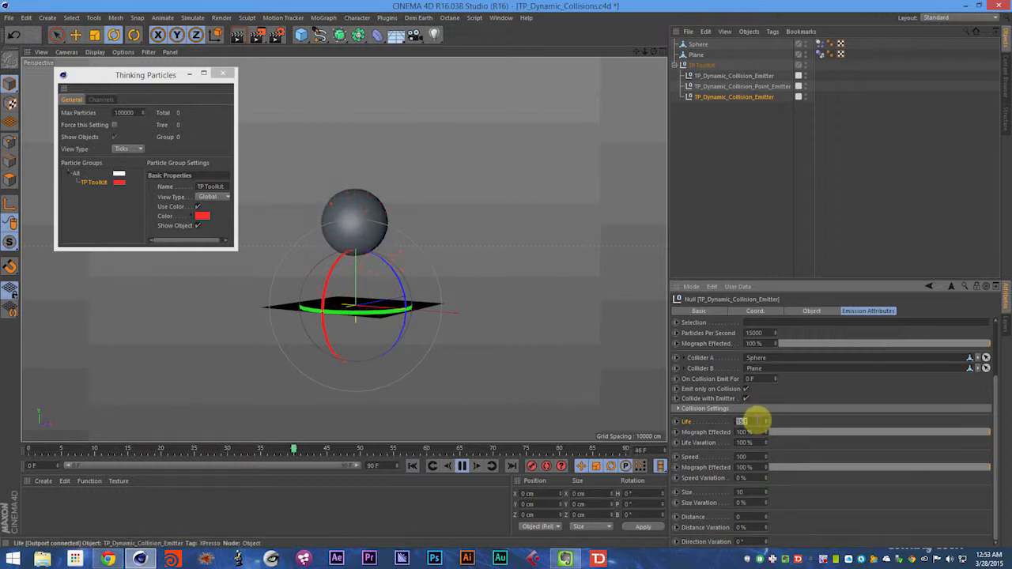
{"action": "type", "text": "30"}
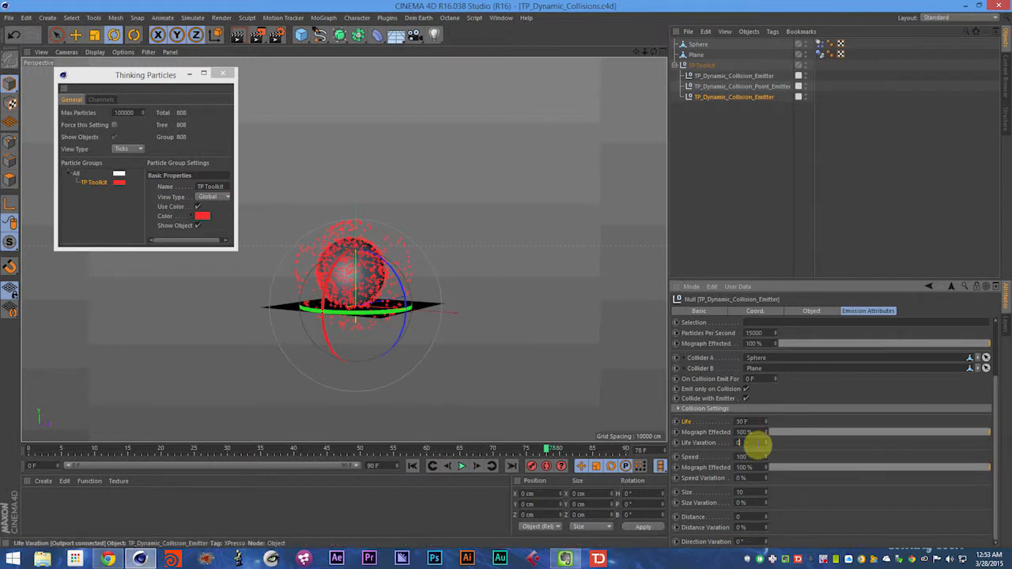
Set the emitter's Speed to 150 and Speed Variation to 100%, save the scene and play the animation
{"action": "left_click", "coordinate": [756, 458]}
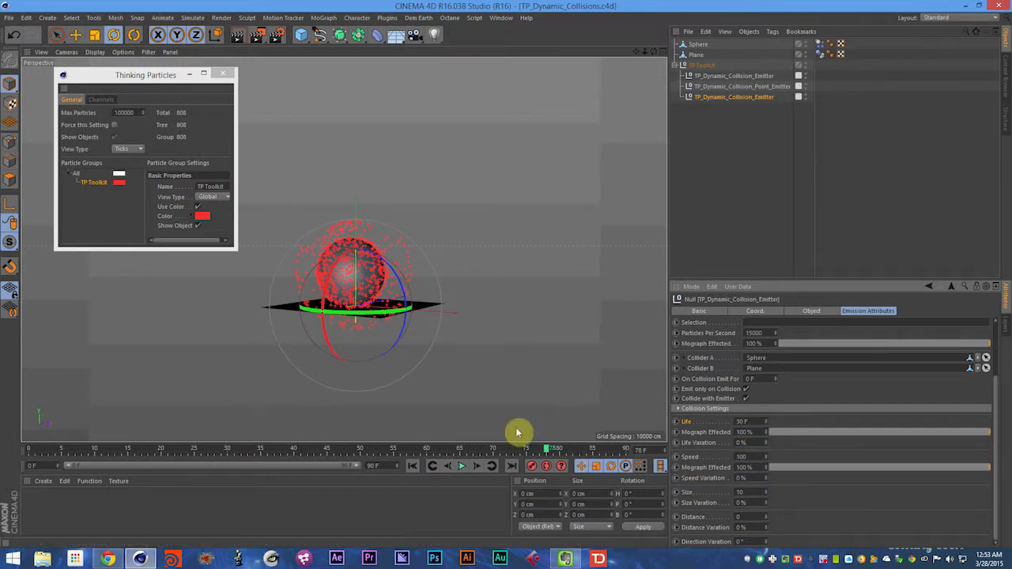
{"action": "left_click", "coordinate": [752, 457]}
{"action": "type", "text": "150"}
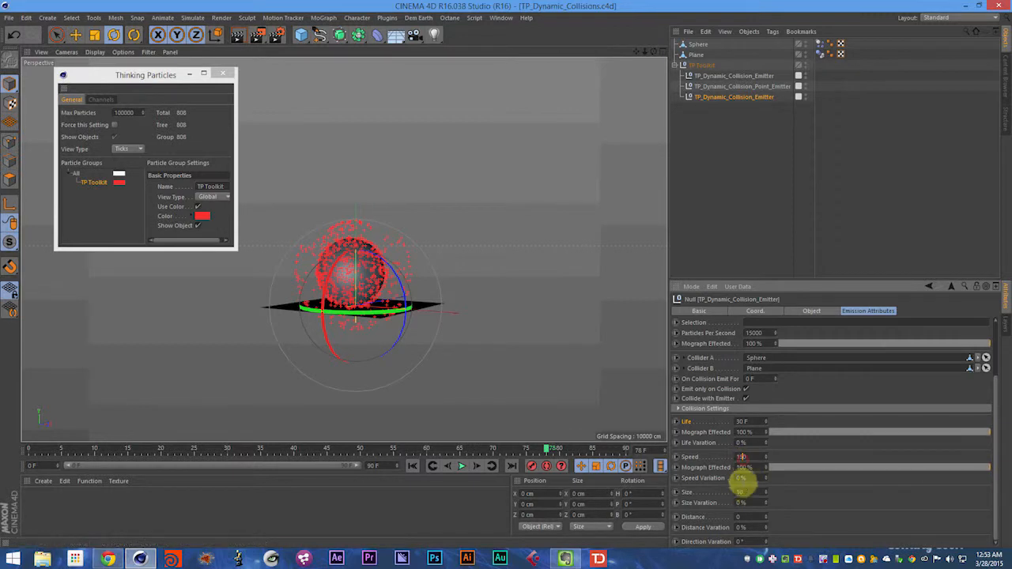
{"action": "left_click", "coordinate": [738, 477]}
{"action": "key", "text": "ctrl+s"}
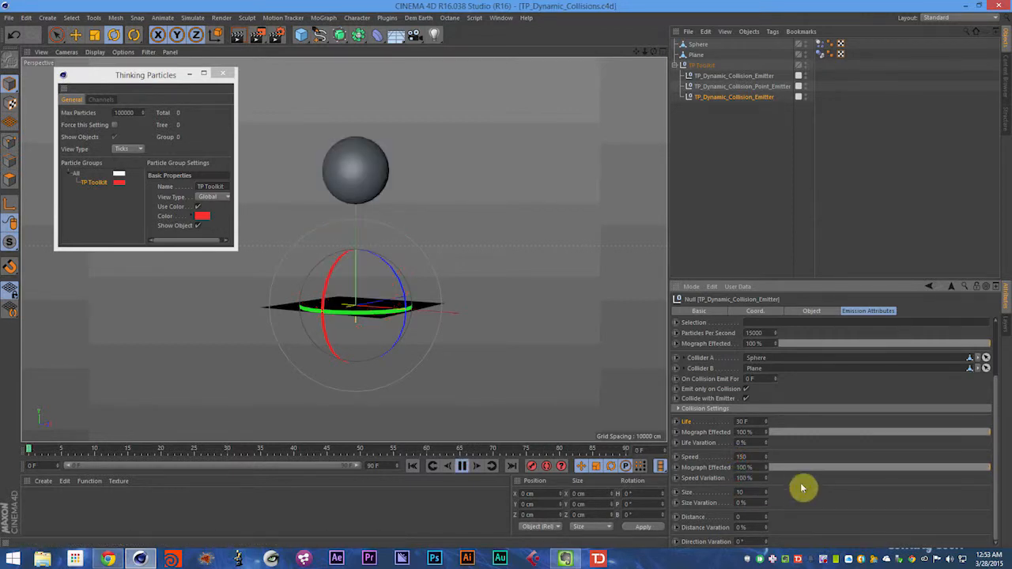
{"action": "key", "text": "F8"}
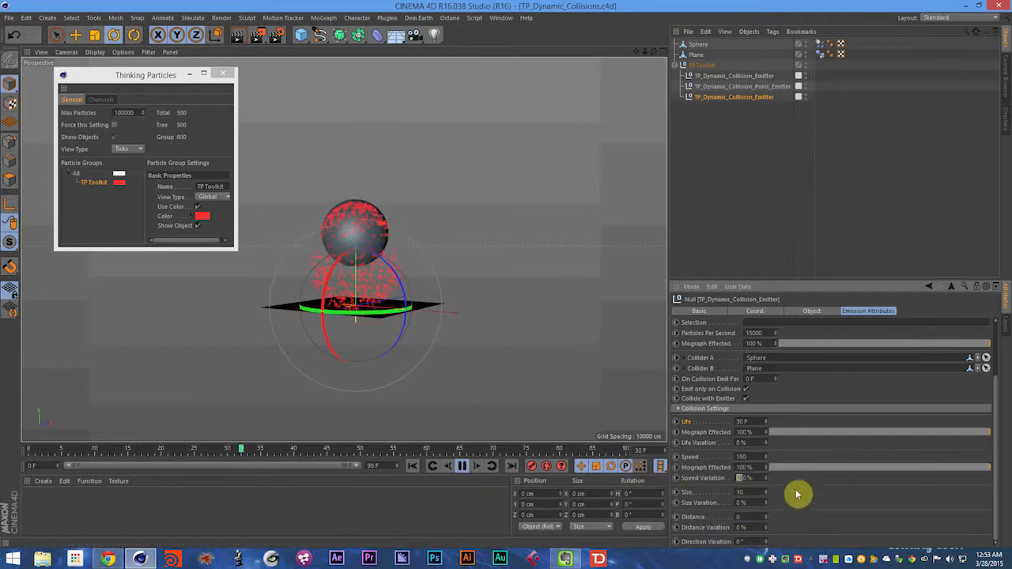
Lower the emitter's Speed Variation to 20% and finally to 0%
{"action": "left_click", "coordinate": [754, 457]}
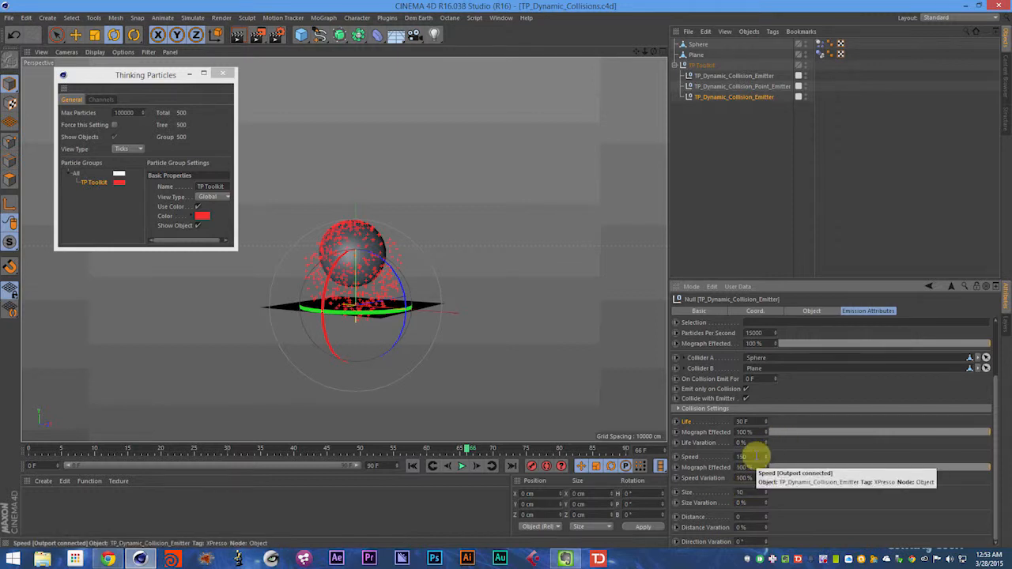
{"action": "left_click", "coordinate": [756, 457]}
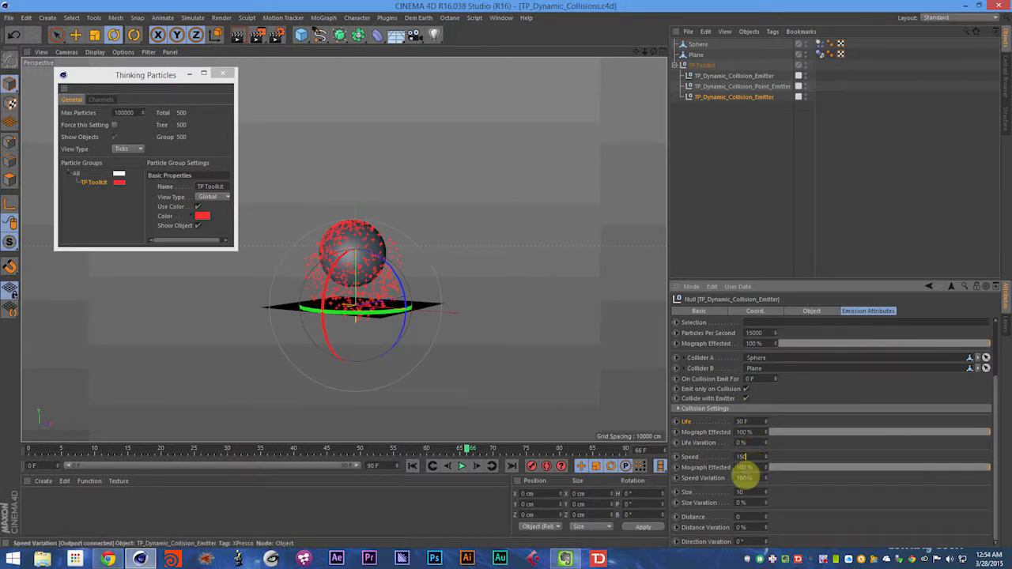
{"action": "type", "text": "20"}
{"action": "key", "text": "Return"}
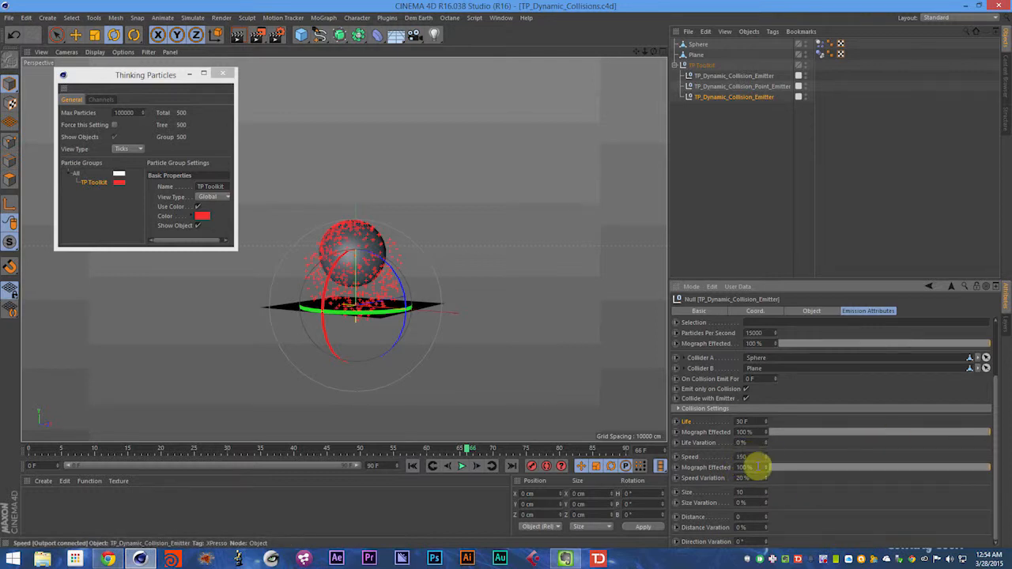
{"action": "key", "text": "shift+f"}
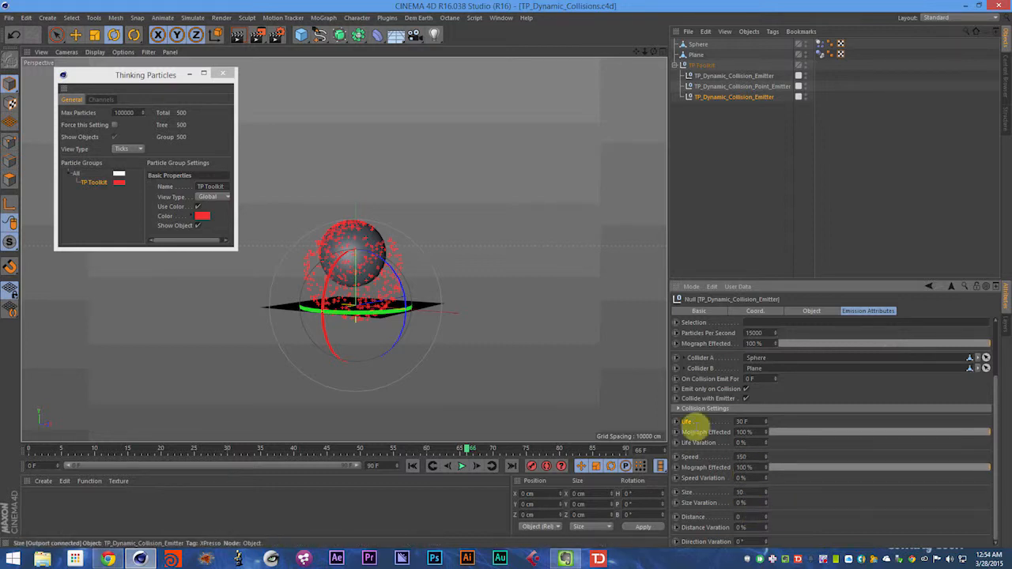
Add a Cloner and a Cube to the scene, and make the Cube a child of the Cloner
{"action": "key", "text": "shift+c"}
{"action": "type", "text": "cloner"}
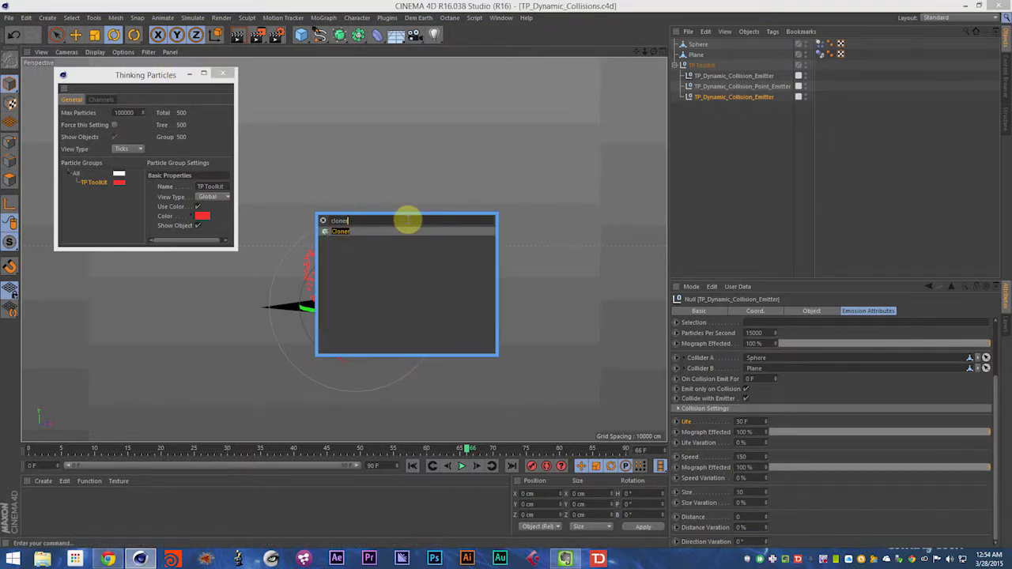
{"action": "key", "text": "Return"}
{"action": "key", "text": "shift+c"}
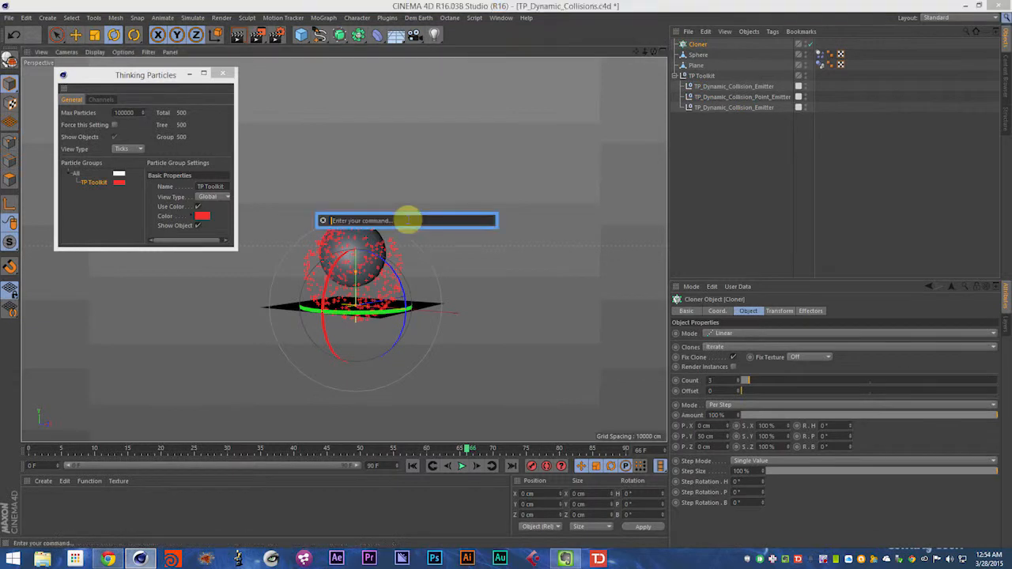
{"action": "type", "text": "cube"}
{"action": "key", "text": "Return"}
{"action": "left_click_drag", "start_coordinate": [677, 39], "coordinate": [702, 55]}
Set the Cloner to Object mode with Render Instances, assign the TP Toolkit particle group as its object, and save the scene at the first frame
{"action": "left_click", "coordinate": [698, 44]}
{"action": "left_click", "coordinate": [728, 336]}
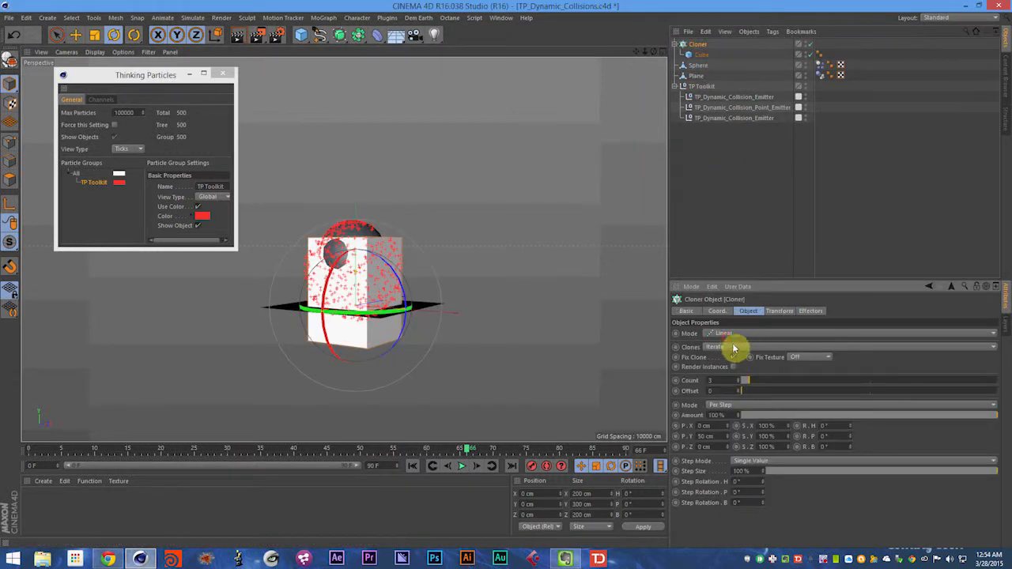
{"action": "left_click", "coordinate": [723, 330]}
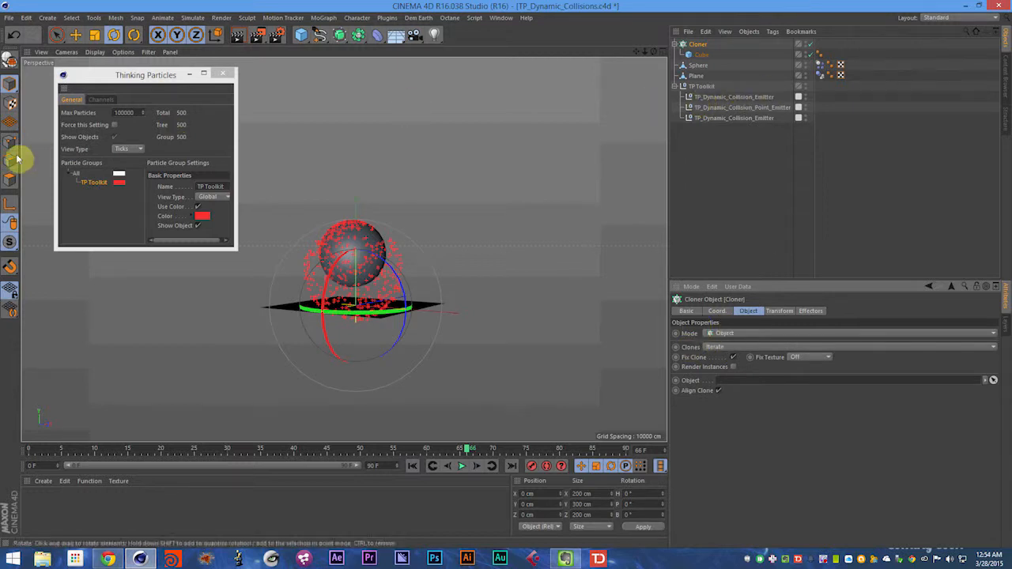
{"action": "mouse_move", "coordinate": [93, 182]}
{"action": "left_mouse_down"}
{"action": "mouse_move", "coordinate": [741, 424]}
{"action": "mouse_move", "coordinate": [745, 385]}
{"action": "left_mouse_up"}
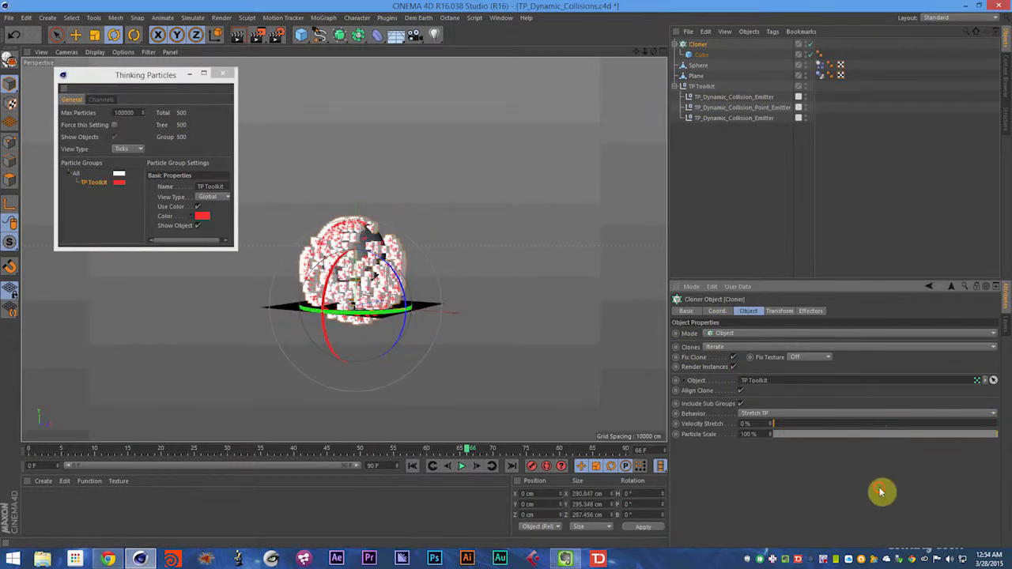
{"action": "key", "text": "shift+f"}
{"action": "key", "text": "ctrl+s"}
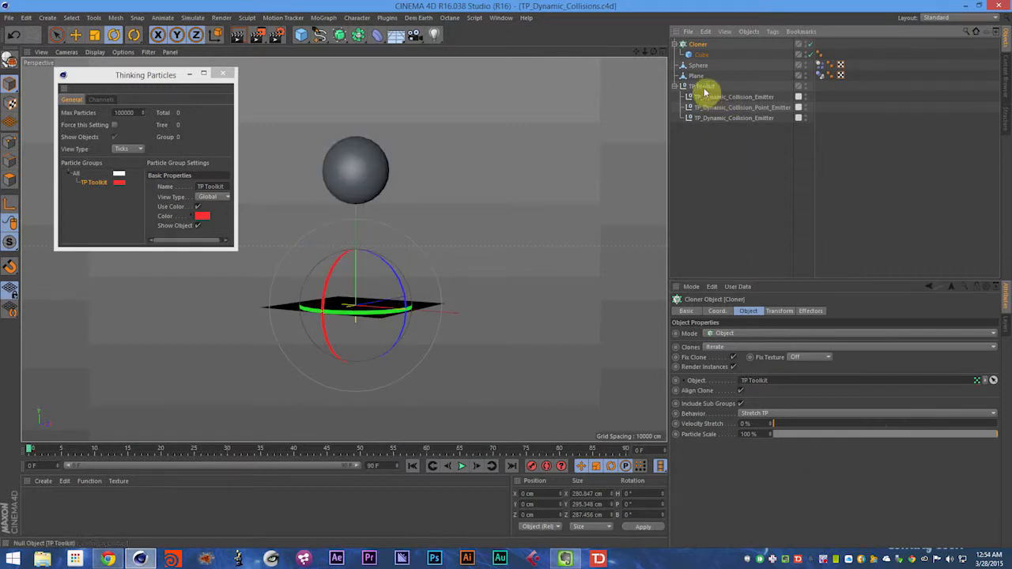
Delete the disabled first TP_Dynamic_Collision_Emitter and play the animation to check the cloned cubes
{"action": "left_click", "coordinate": [717, 118]}
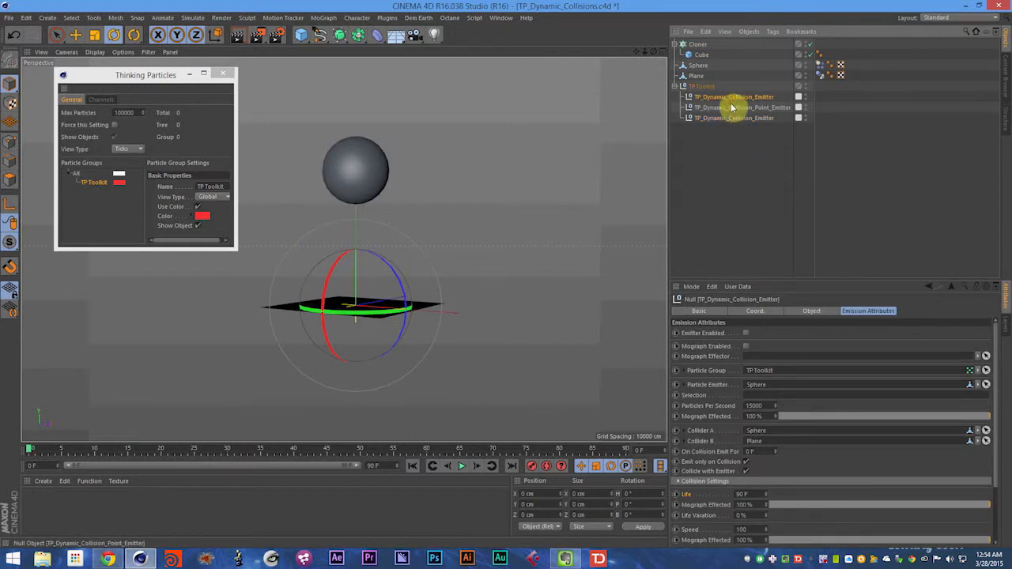
{"action": "key", "text": "Delete"}
{"action": "key", "text": "F8"}
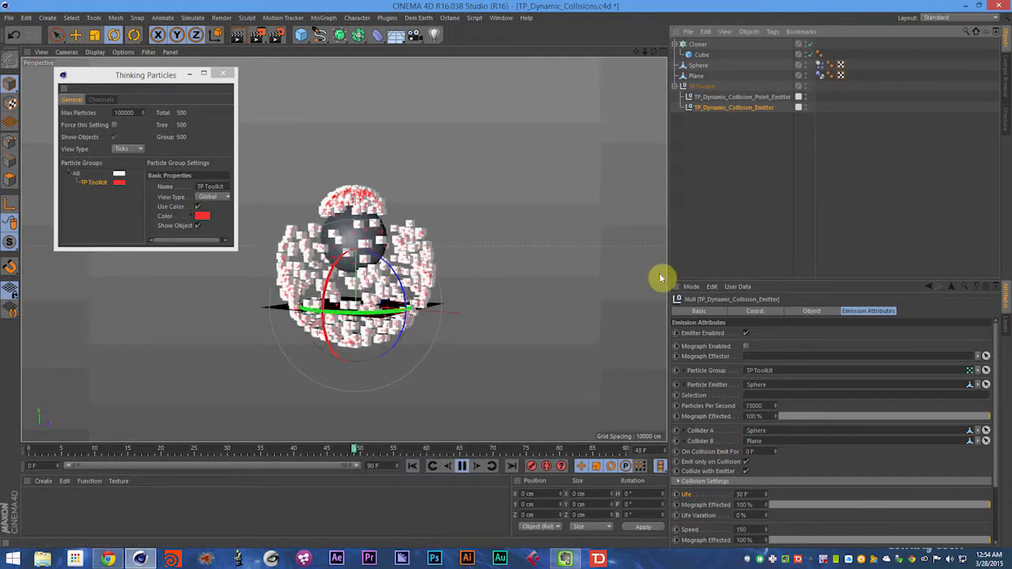
{"action": "key", "text": "F8"}
Set the emitter's Size Variation to 100% and play the animation to check the cube sizes
{"action": "scroll", "coordinate": [801, 407], "scroll_direction": "down", "scroll_amount": 2}
{"action": "scroll", "coordinate": [801, 406], "scroll_direction": "down", "scroll_amount": 2}
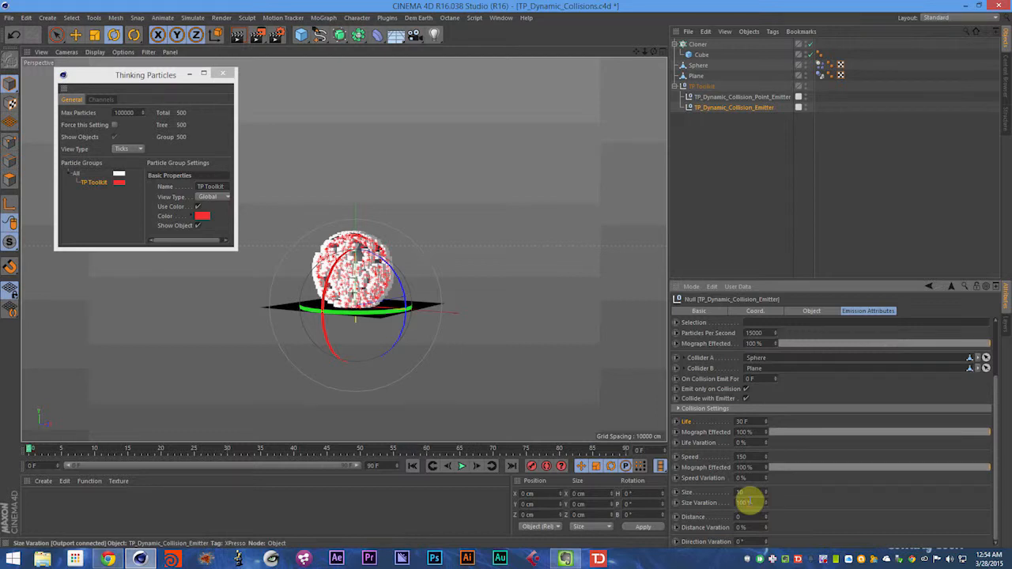
{"action": "key", "text": "F8"}
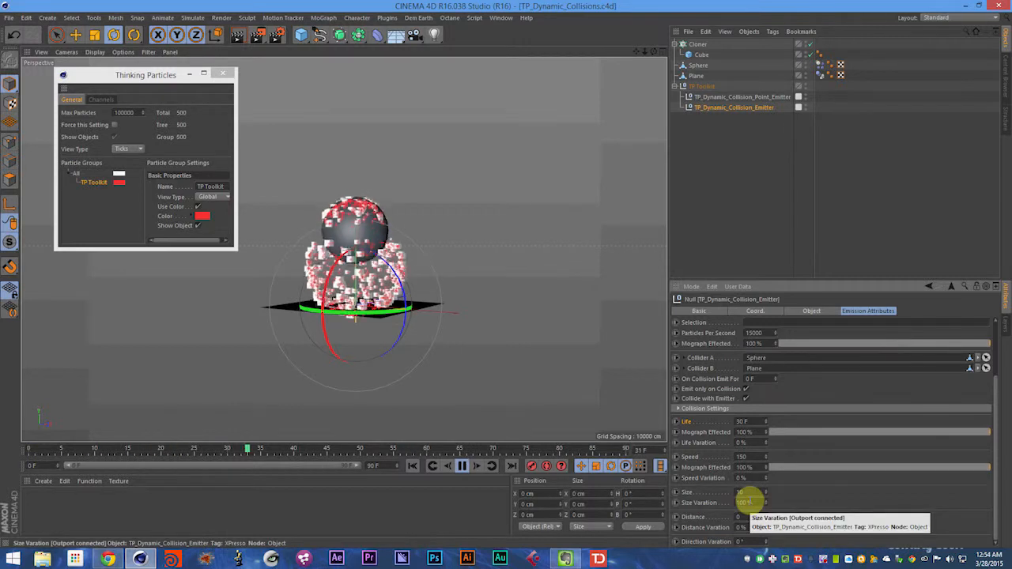
{"action": "left_click", "coordinate": [701, 219]}
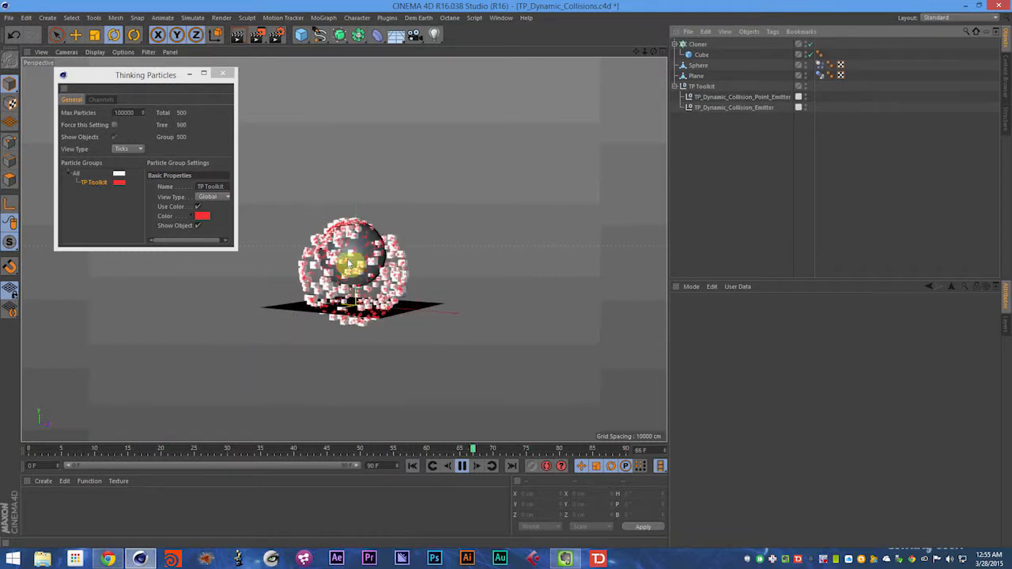
Set the remaining collision emitter's Size to 100 and play the animation
{"action": "left_click", "coordinate": [715, 107]}
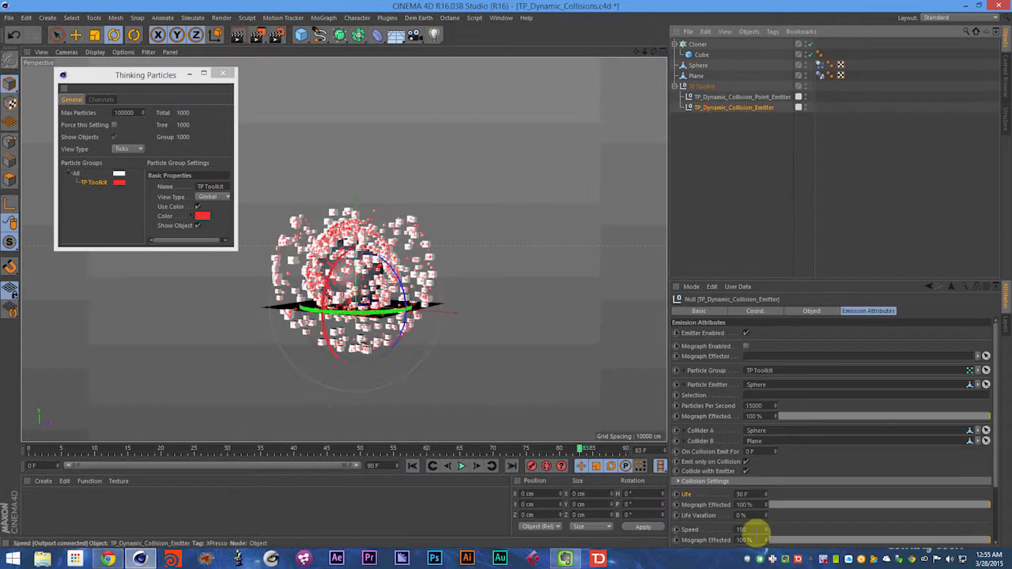
{"action": "scroll", "coordinate": [767, 514], "scroll_direction": "down", "scroll_amount": 3}
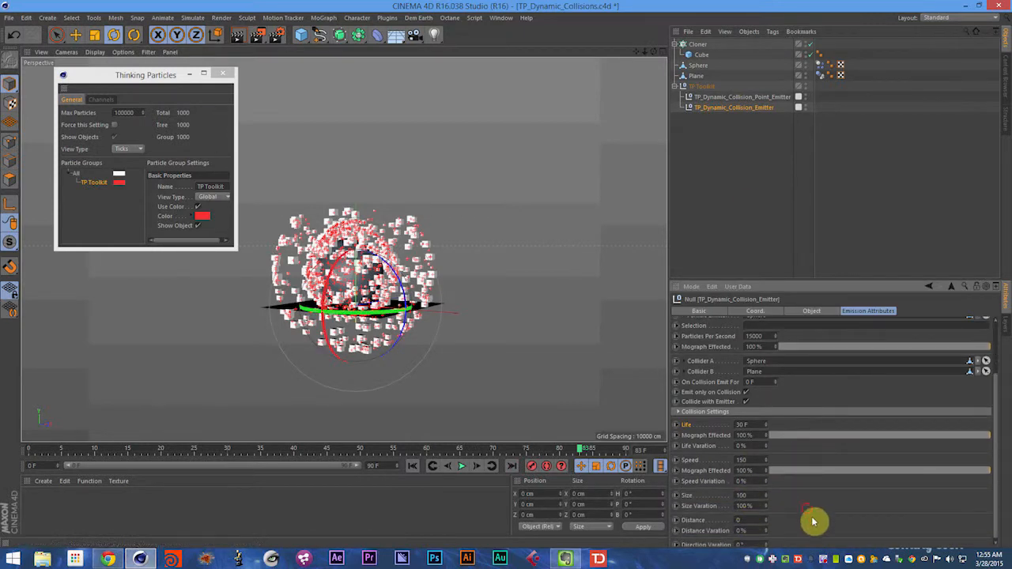
{"action": "key", "text": "F8"}
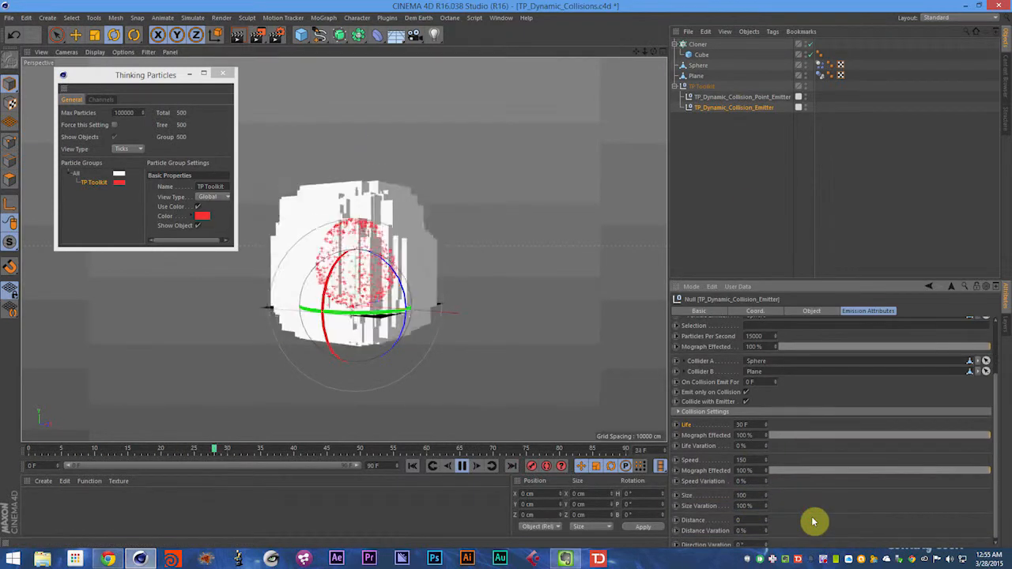
{"action": "key", "text": "F8"}
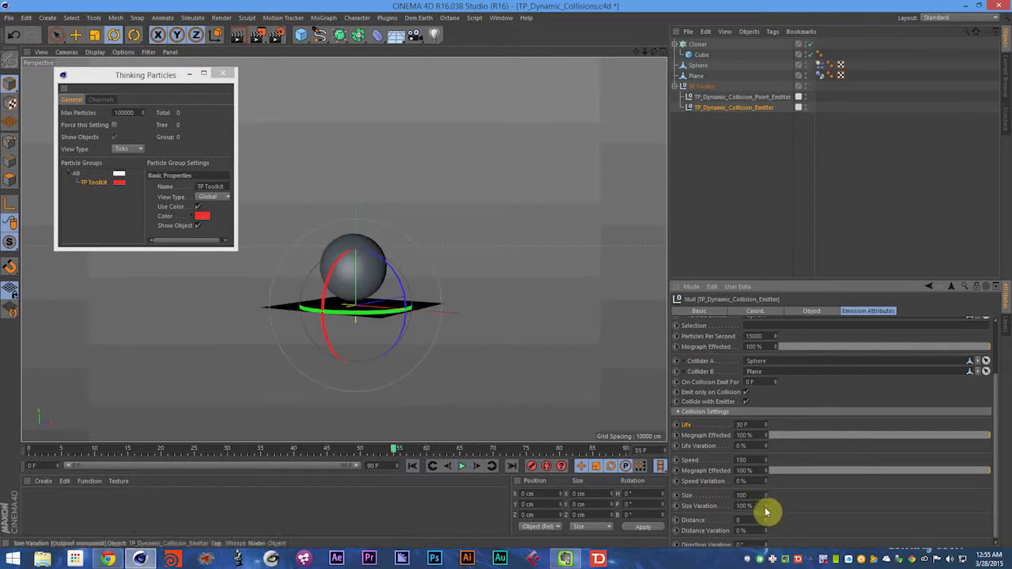
Return to the first frame, set the emitter's Size to 5 and play the animation
{"action": "key", "text": "shift+f"}
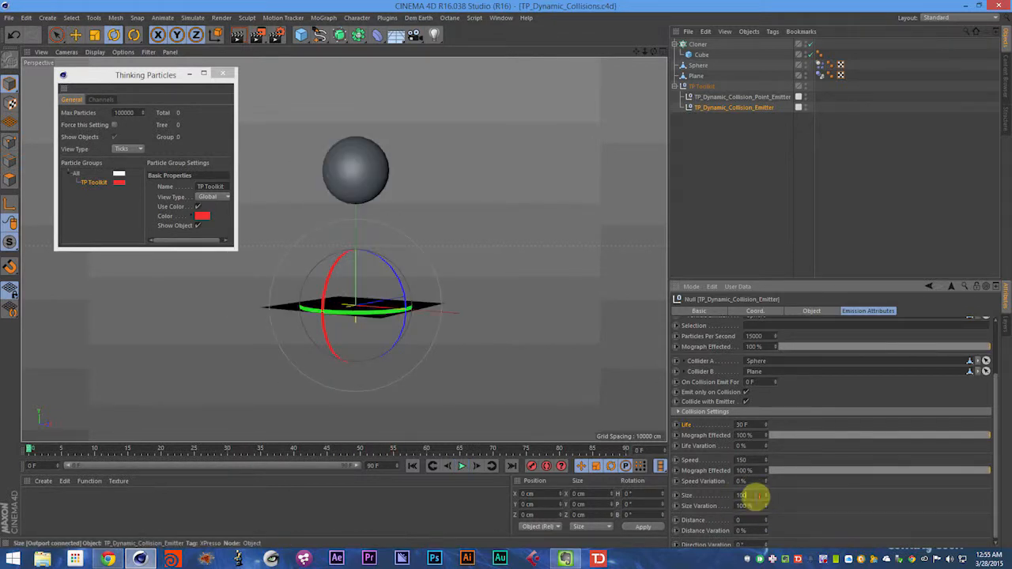
{"action": "type", "text": "5"}
{"action": "key", "text": "F8"}
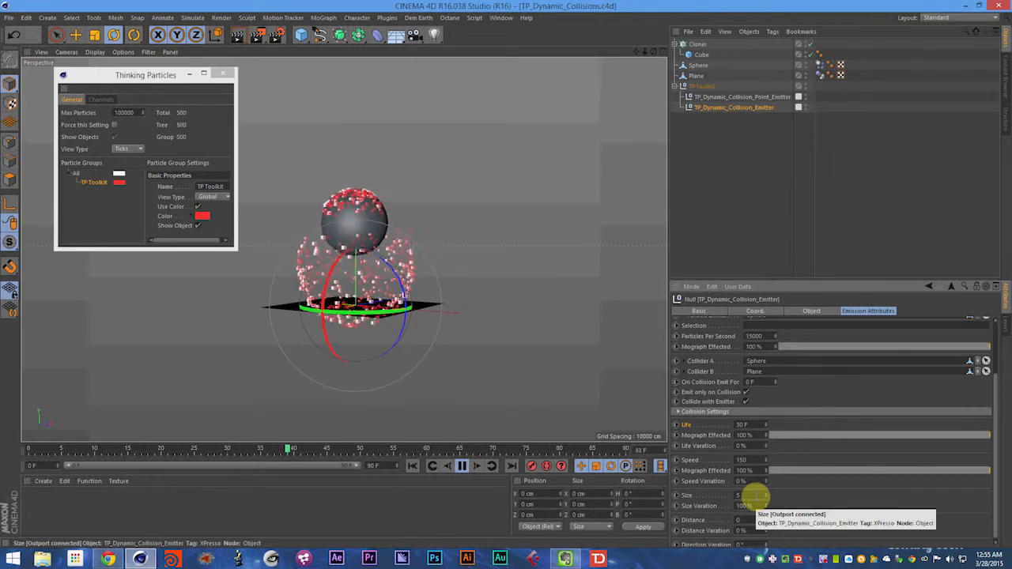
{"action": "key", "text": "F8"}
Reset the emitter's Size Variation to 0% and save the scene
{"action": "left_click_drag", "start_coordinate": [755, 509], "coordinate": [653, 506]}
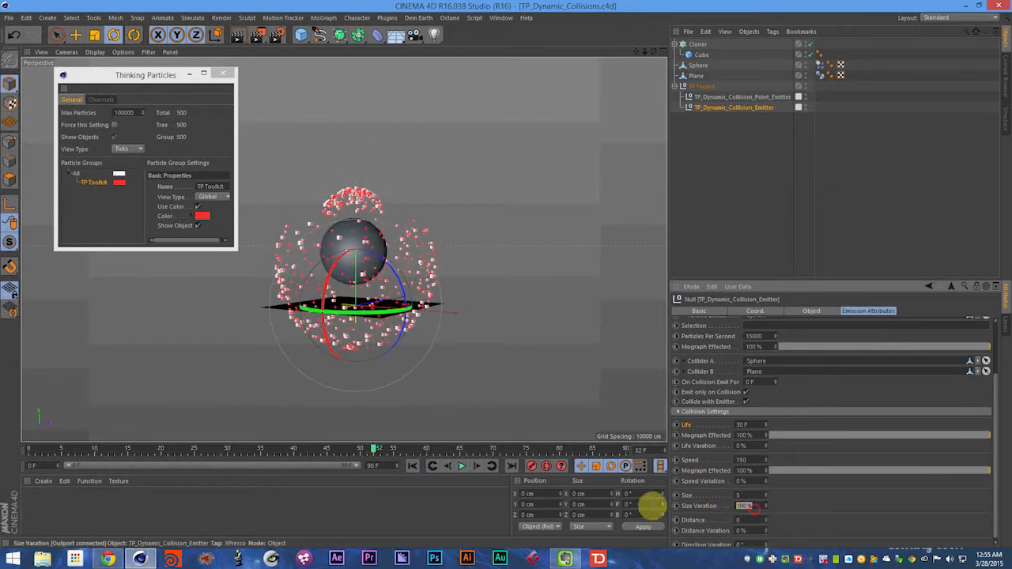
{"action": "left_click", "coordinate": [825, 509]}
{"action": "left_click_drag", "start_coordinate": [758, 511], "coordinate": [704, 510]}
{"action": "left_click", "coordinate": [844, 503]}
{"action": "scroll", "coordinate": [802, 527], "scroll_direction": "down", "scroll_amount": 1}
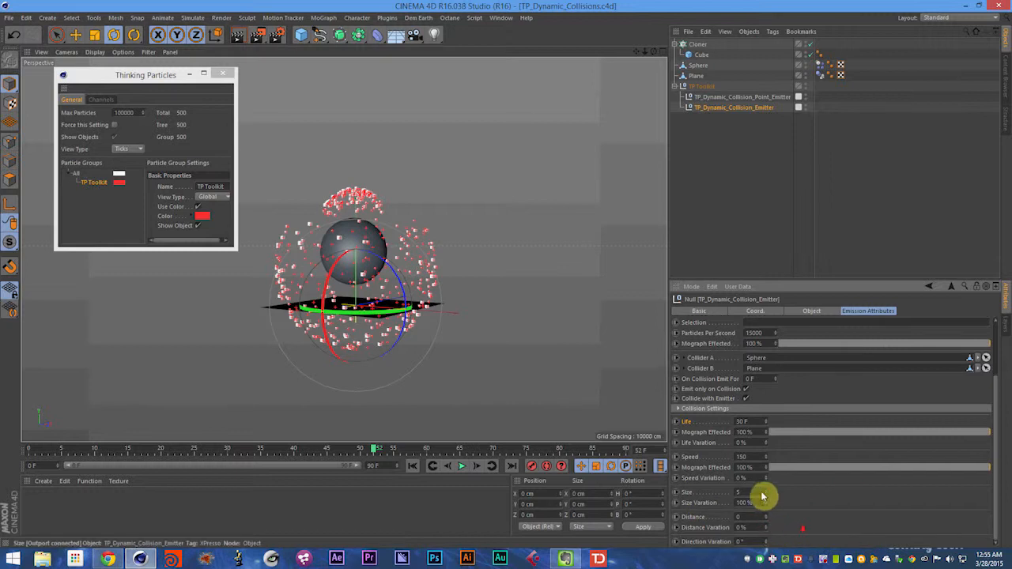
{"action": "left_click", "coordinate": [748, 505]}
{"action": "key", "text": "ctrl+s"}
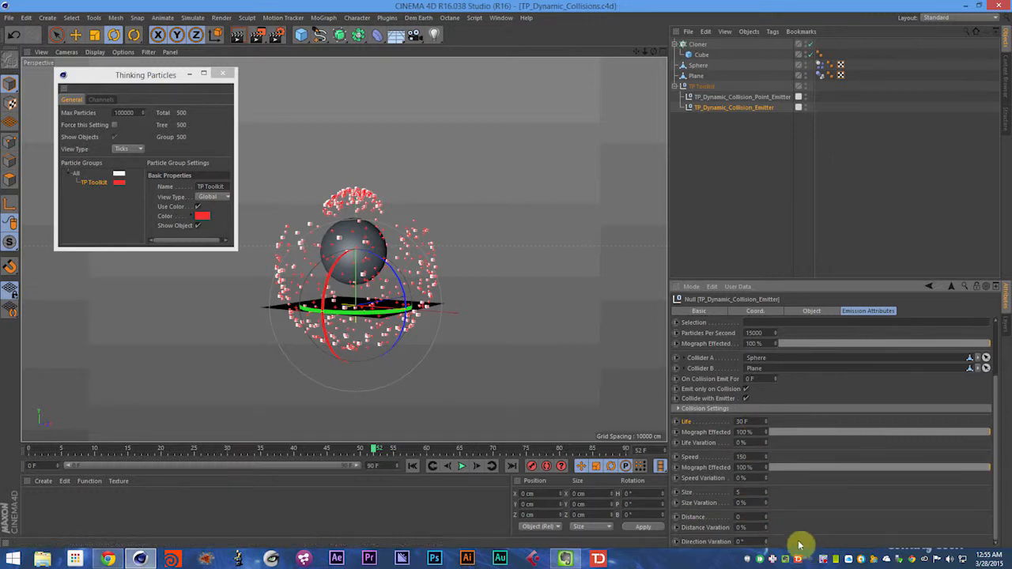
Return to the first frame, set the emitter's Distance to 25, save the scene and play the animation
{"action": "key", "text": "shift+f"}
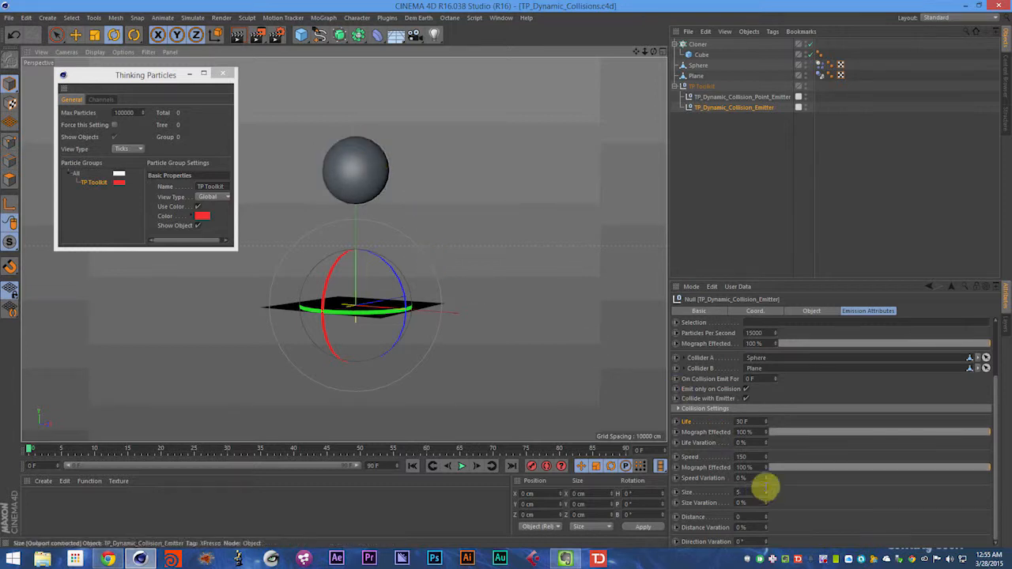
{"action": "left_click_drag", "start_coordinate": [763, 519], "coordinate": [781, 513]}
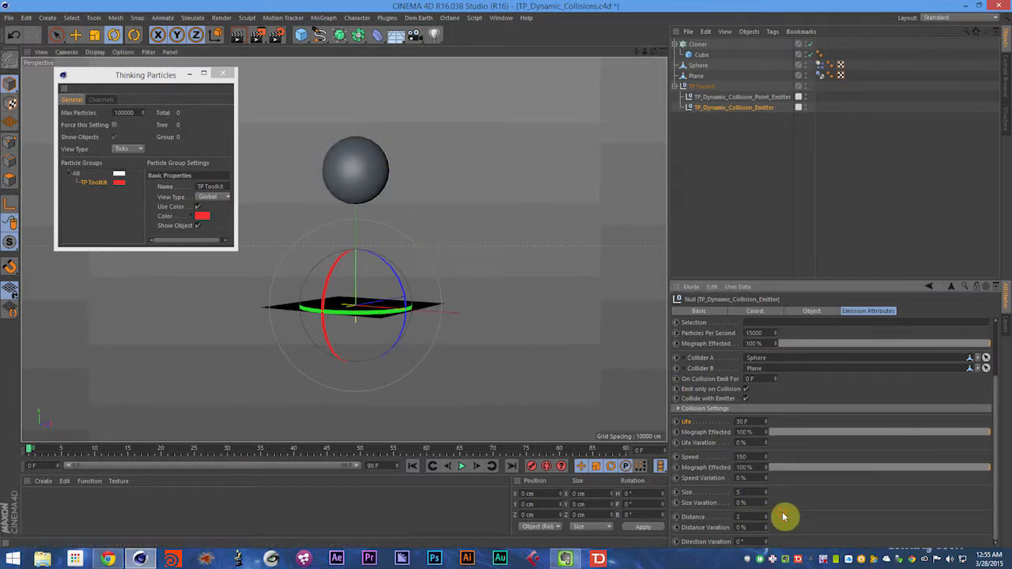
{"action": "key", "text": "ctrl+s"}
{"action": "key", "text": "F8"}
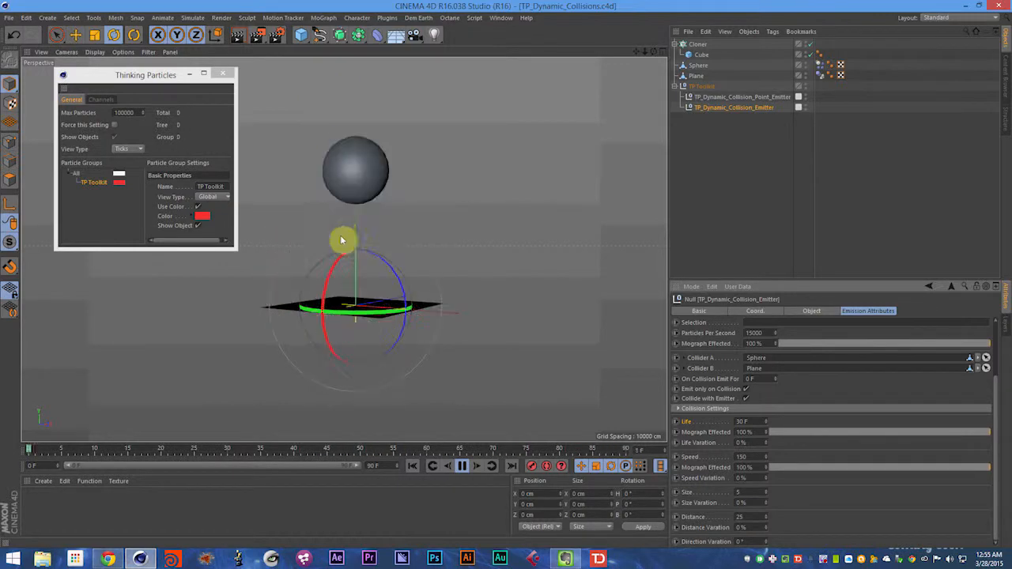
Set the emitter's Distance to 250 and Distance Variation to 100% while the animation plays
{"action": "left_click", "coordinate": [746, 516]}
{"action": "type", "text": "0"}
{"action": "key", "text": "Return"}
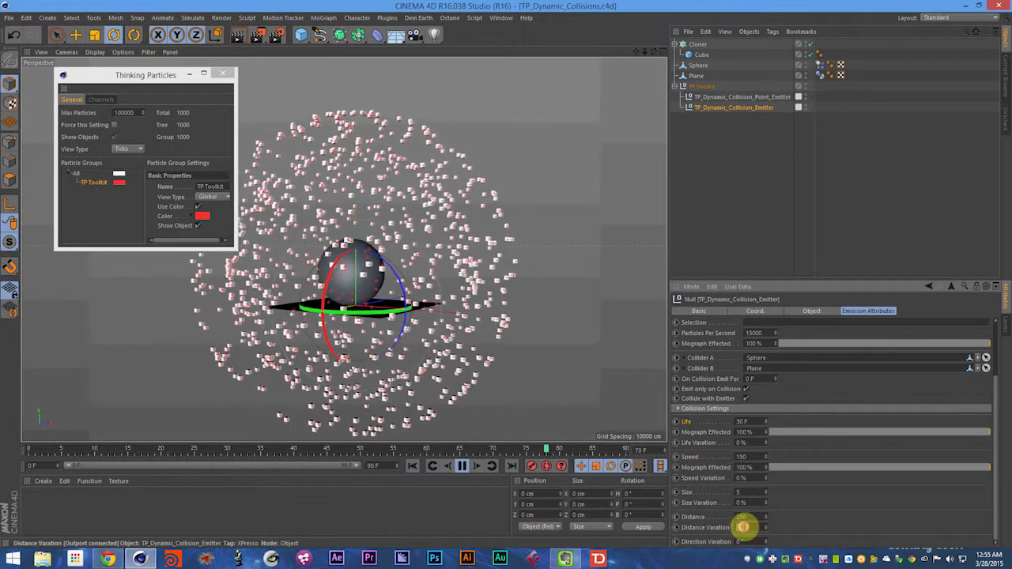
{"action": "left_click", "coordinate": [745, 528]}
{"action": "type", "text": "100"}
{"action": "key", "text": "Return"}
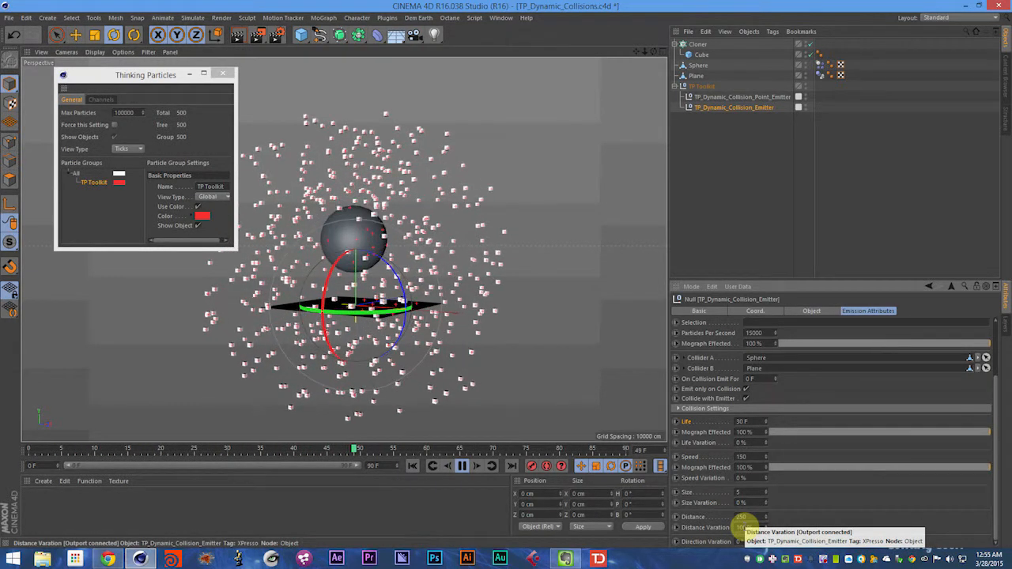
Stop playback, reset the emitter's Distance to 0 and Distance Variation to 0%, and open the Direction Variation value for editing
{"action": "key", "text": "F8"}
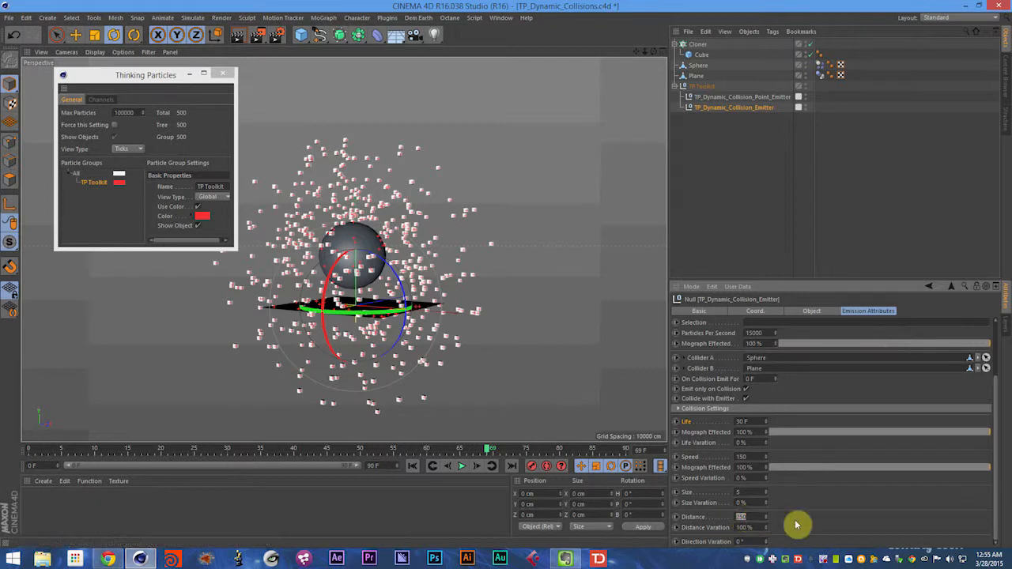
{"action": "type", "text": "0"}
{"action": "double_click", "coordinate": [761, 526]}
{"action": "type", "text": "0"}
{"action": "left_click", "coordinate": [753, 545]}
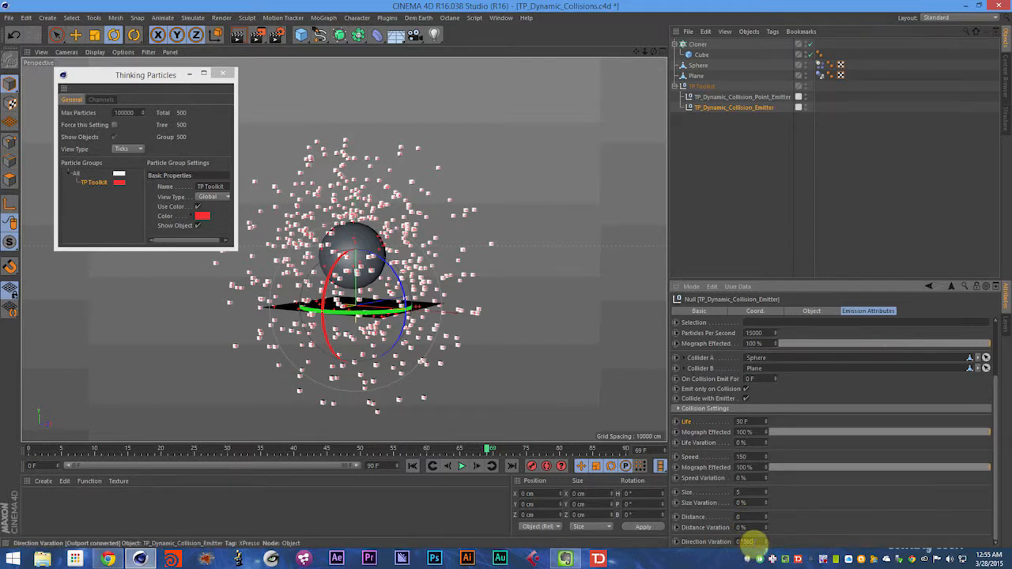
Set the emitter's Direction Variation to 180° and play the animation from the first frame
{"action": "key", "text": "Return"}
{"action": "key", "text": "shift+f"}
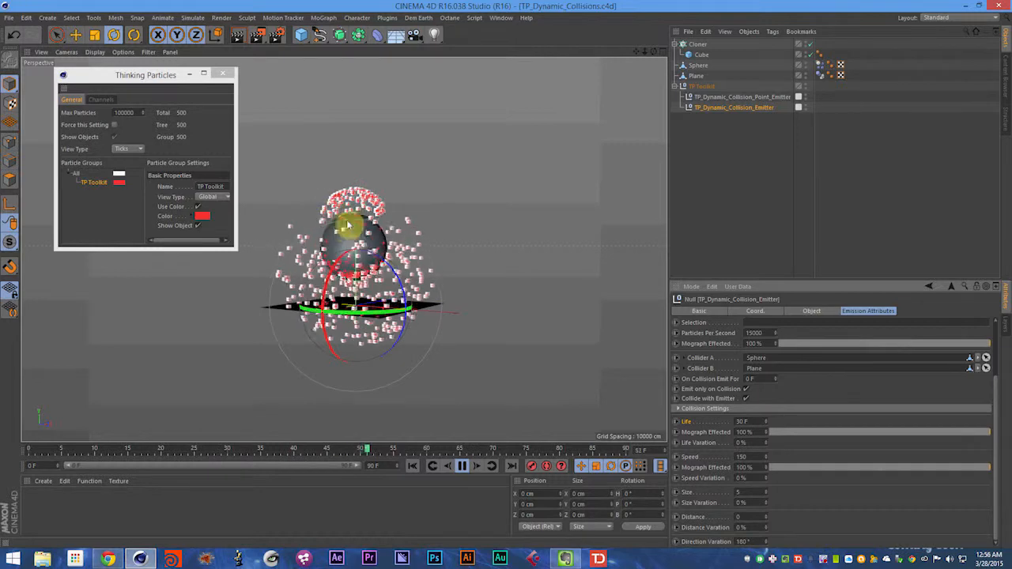
{"action": "key", "text": "F8"}
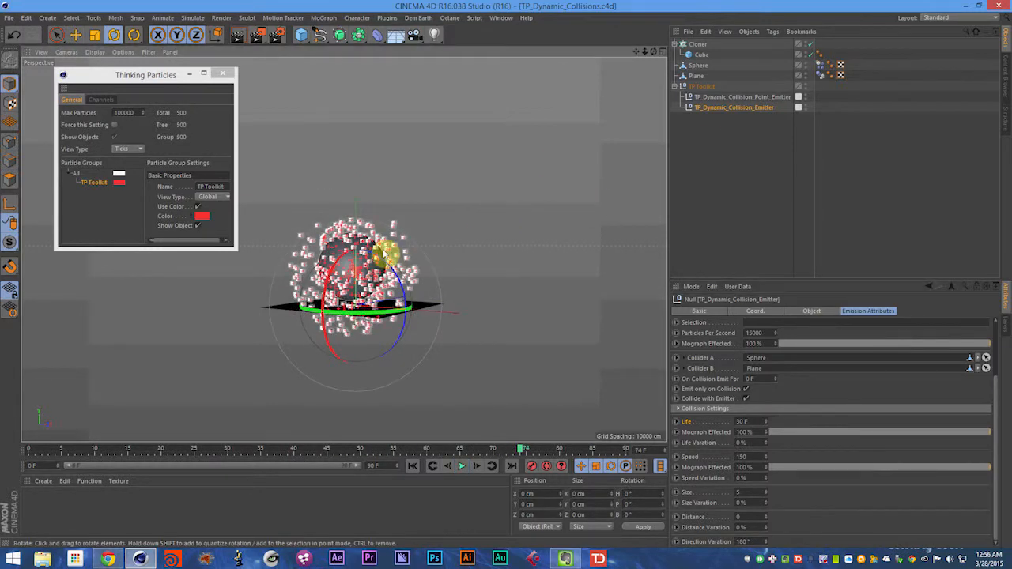
Return to the first frame, show the Sphere's normals in polygon mode and play the animation
{"action": "key", "text": "shift+f"}
{"action": "left_click", "coordinate": [704, 68]}
{"action": "left_click", "coordinate": [123, 51]}
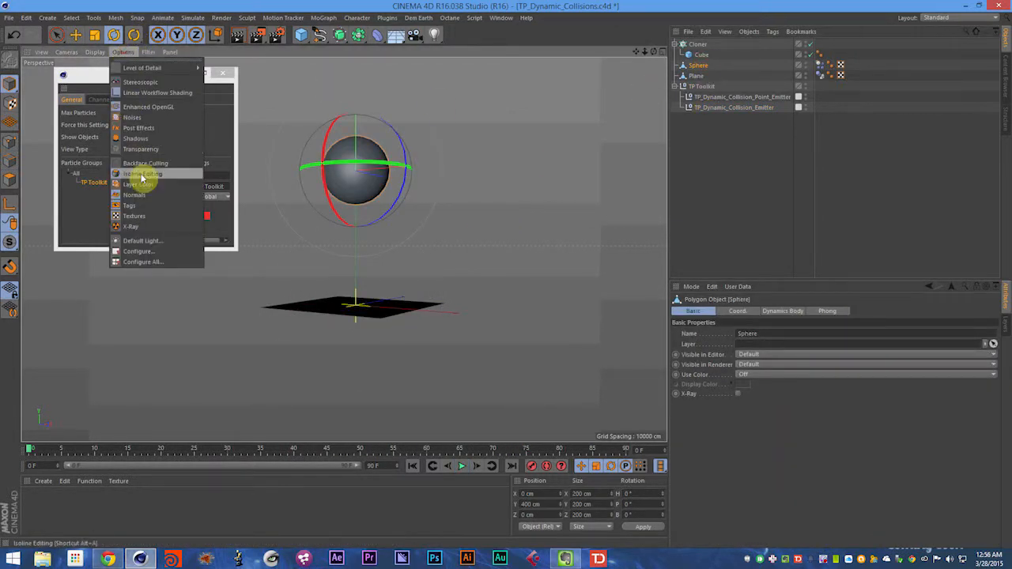
{"action": "left_click", "coordinate": [10, 180]}
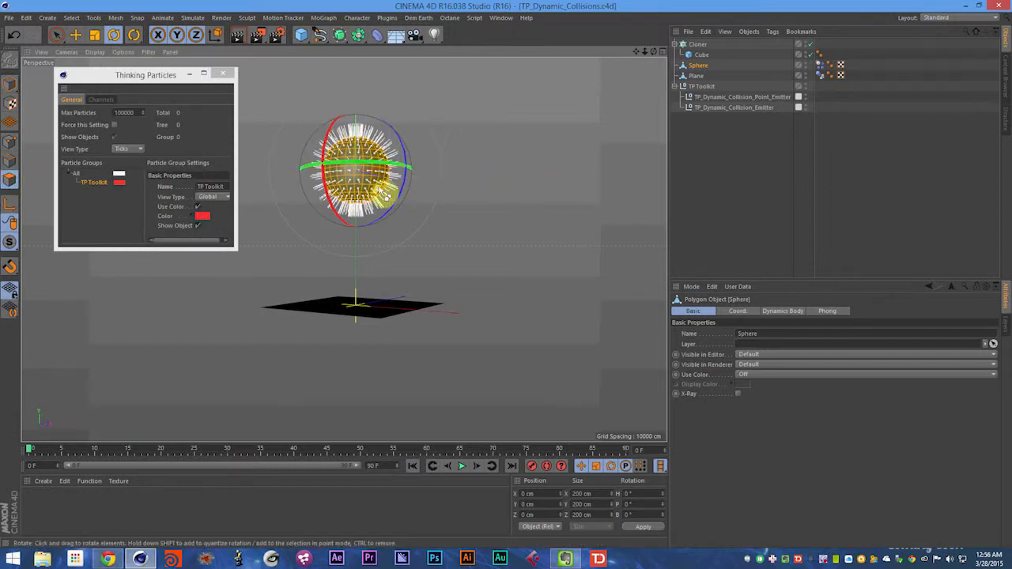
{"action": "key", "text": "F8"}
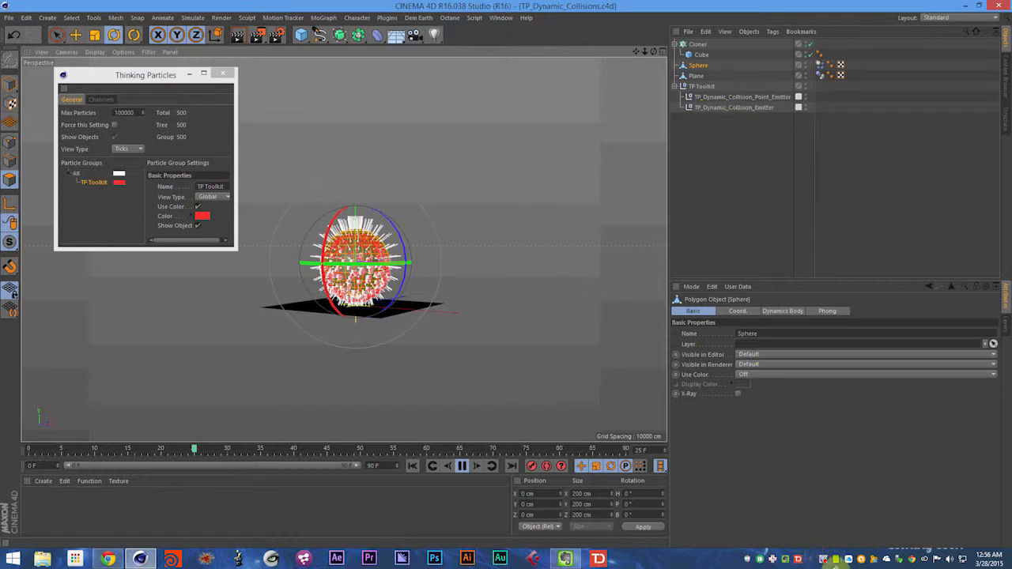
{"action": "right_click", "coordinate": [826, 562]}
{"action": "left_click", "coordinate": [858, 417]}
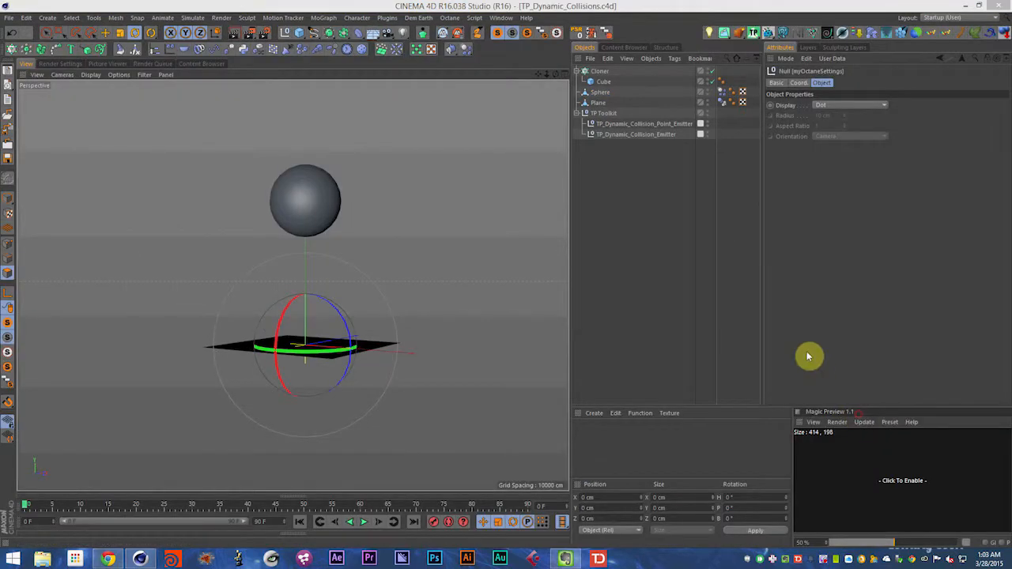
Compare the emission attributes of TP_Dynamic_Collision_Emitter with those of TP_Dynamic_Collision_Point_Emitter
{"action": "left_click", "coordinate": [614, 125]}
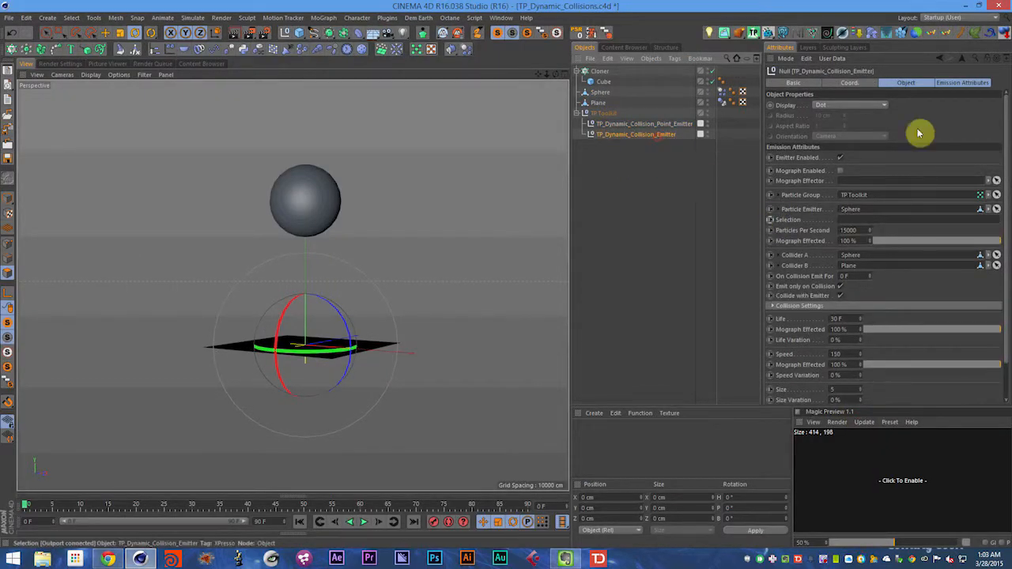
{"action": "left_click", "coordinate": [985, 82]}
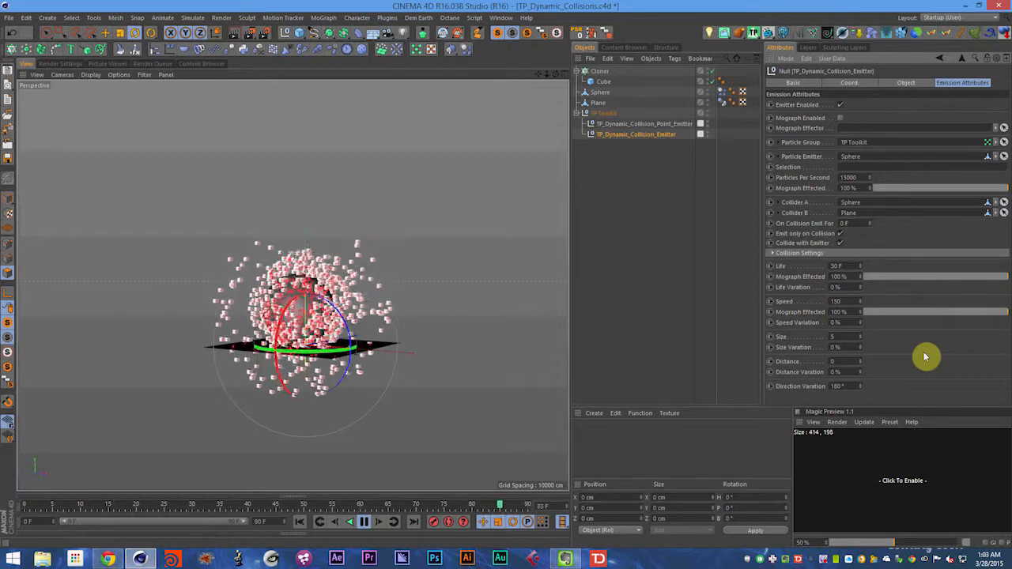
{"action": "left_click", "coordinate": [646, 124]}
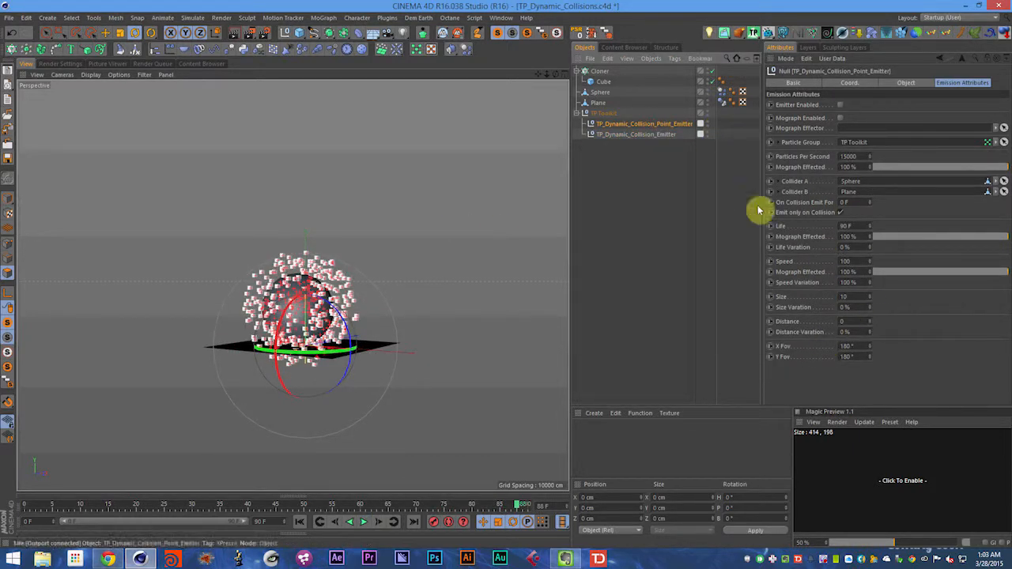
{"action": "left_click", "coordinate": [665, 135]}
{"action": "left_click", "coordinate": [665, 127]}
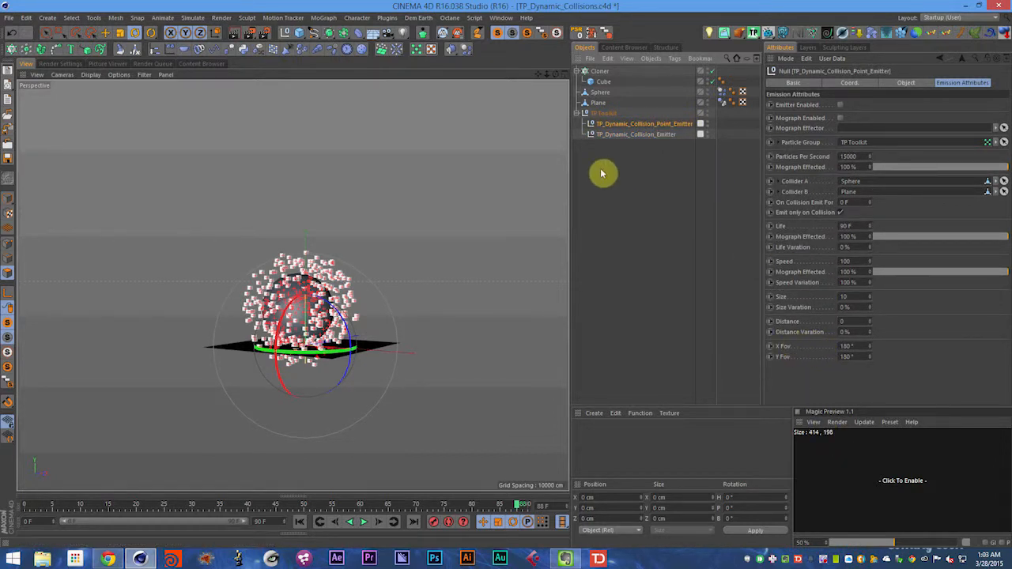
{"action": "left_click", "coordinate": [639, 134]}
{"action": "left_click", "coordinate": [638, 125]}
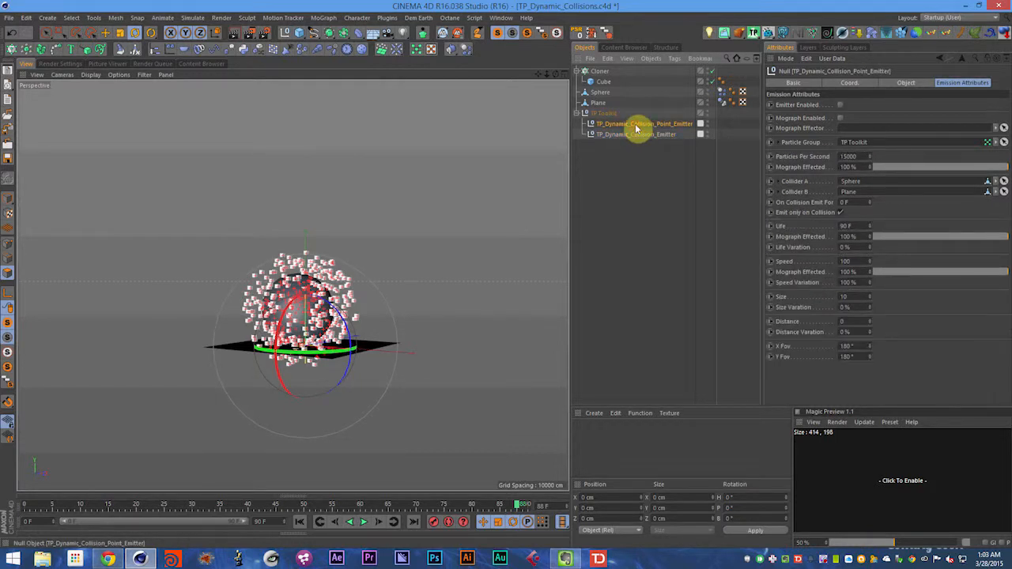
{"action": "left_click", "coordinate": [635, 136]}
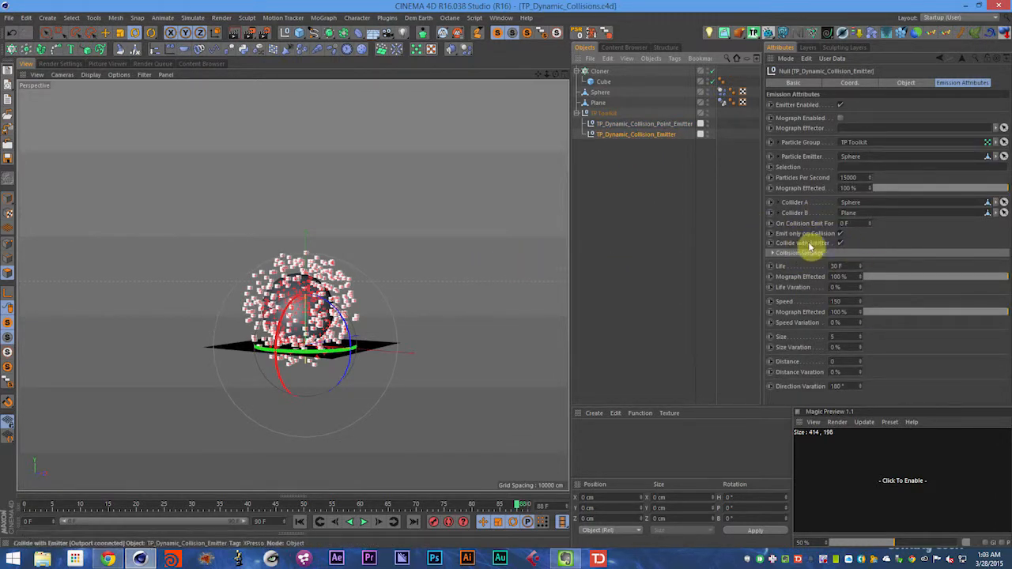
Delete the existing TP_Dynamic_Collision_Point_Emitter and add a fresh TP Dynamic Collision Point Emitter from TP Toolkit
{"action": "left_click", "coordinate": [634, 125]}
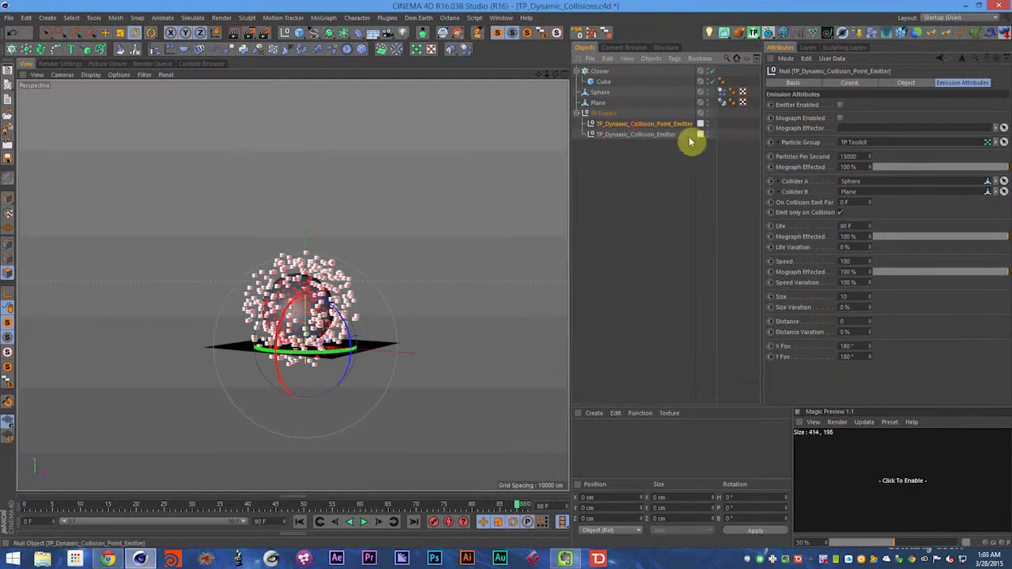
{"action": "key", "text": "Delete"}
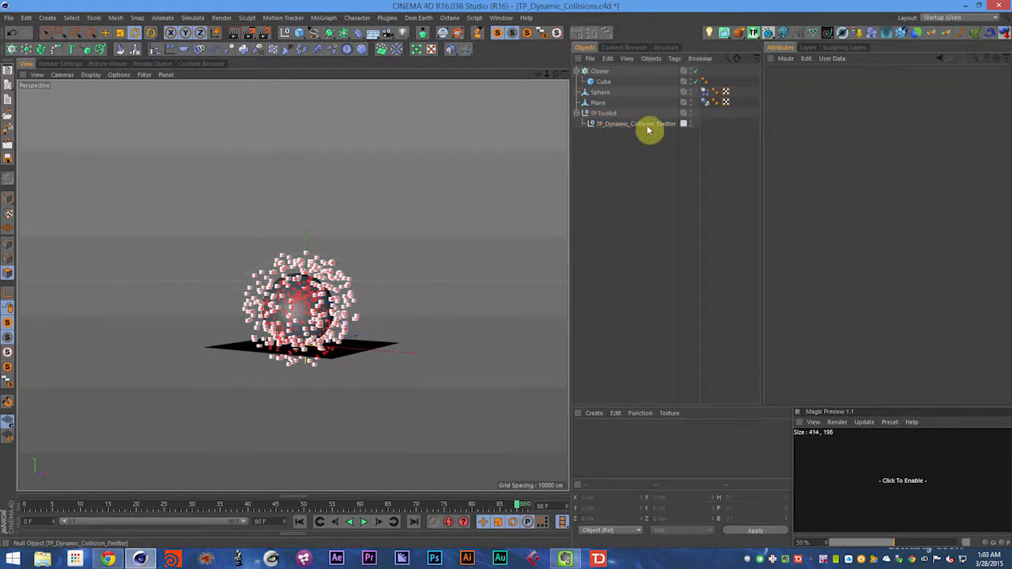
{"action": "key", "text": "shift+c"}
{"action": "type", "text": "tp to"}
{"action": "key", "text": "Return"}
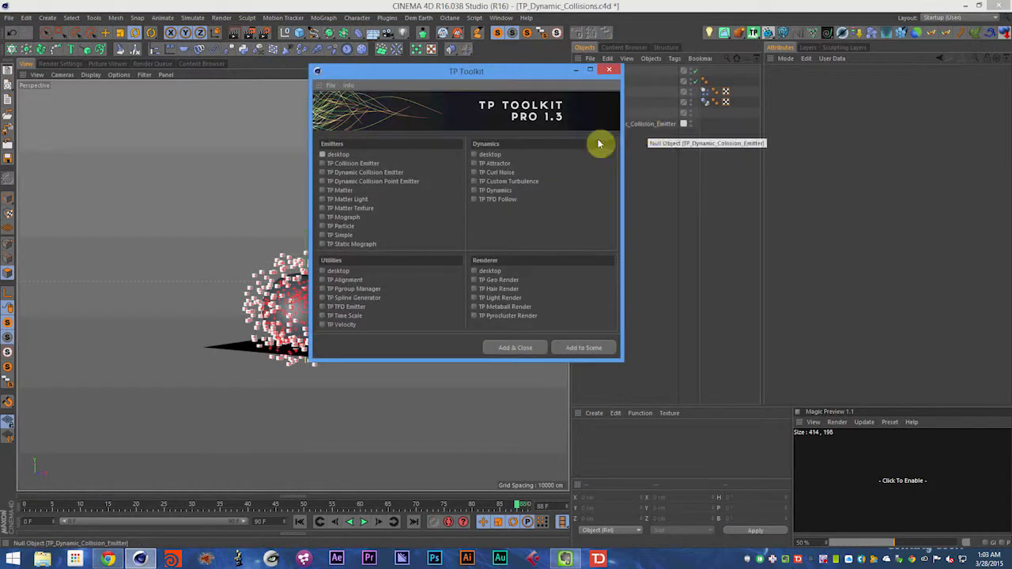
{"action": "left_click", "coordinate": [386, 180]}
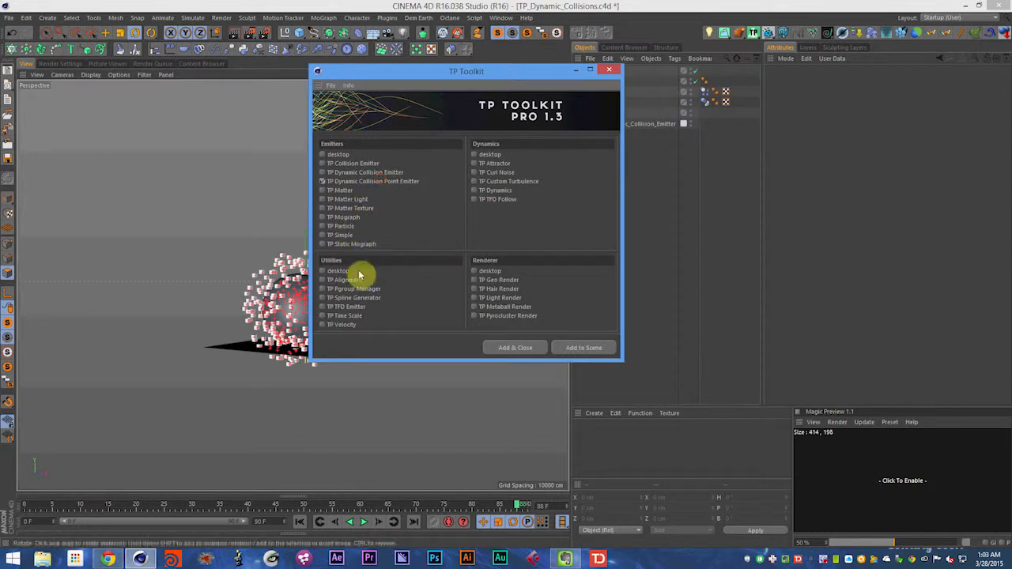
{"action": "left_click", "coordinate": [526, 348]}
Set the point emitter's X Fov and Y Fov to 0°, return to the first frame and save the scene
{"action": "left_click", "coordinate": [865, 350]}
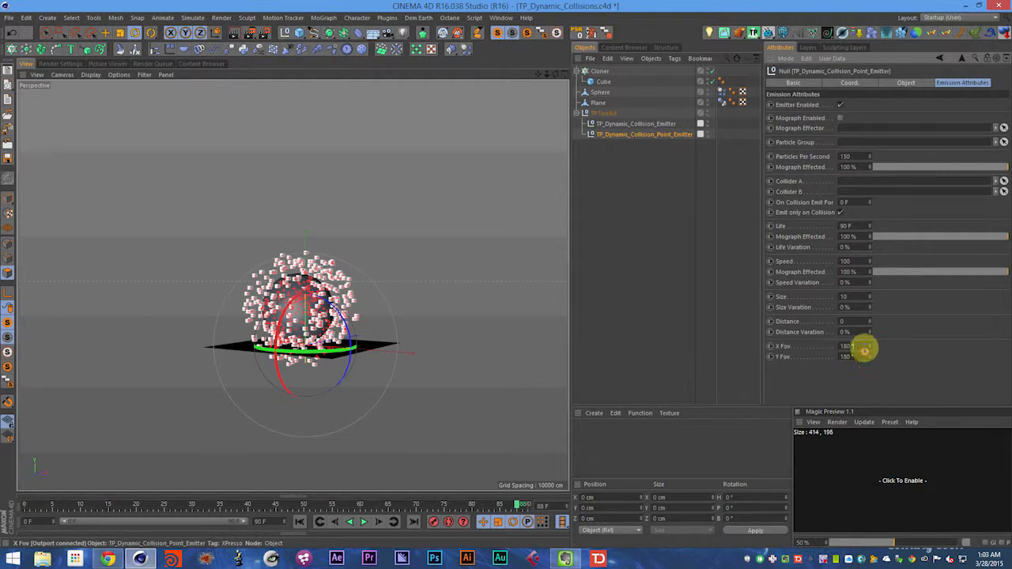
{"action": "type", "text": "0"}
{"action": "key", "text": "Tab"}
{"action": "key", "text": "Return"}
{"action": "key", "text": "shift+f"}
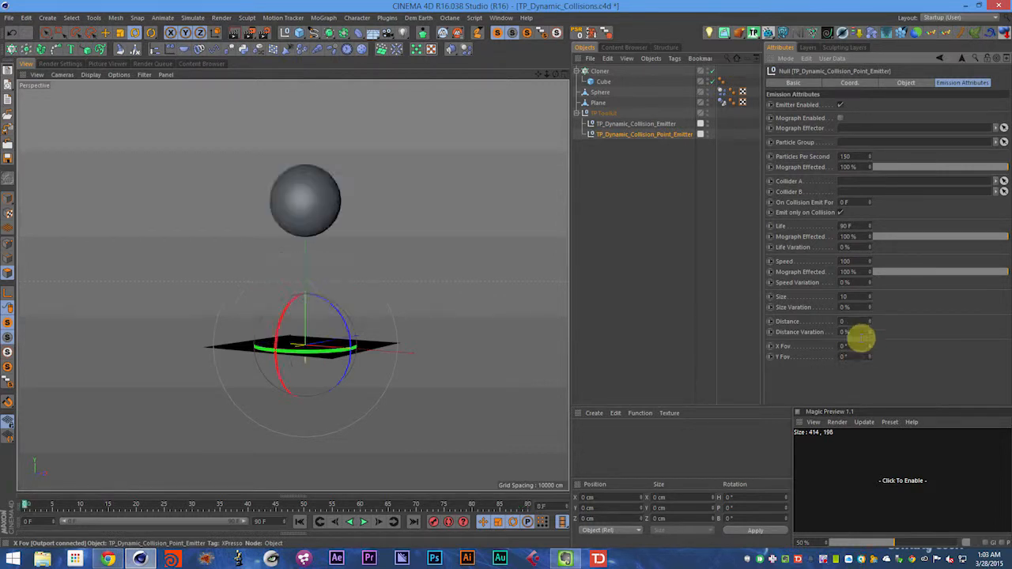
{"action": "key", "text": "ctrl+s"}
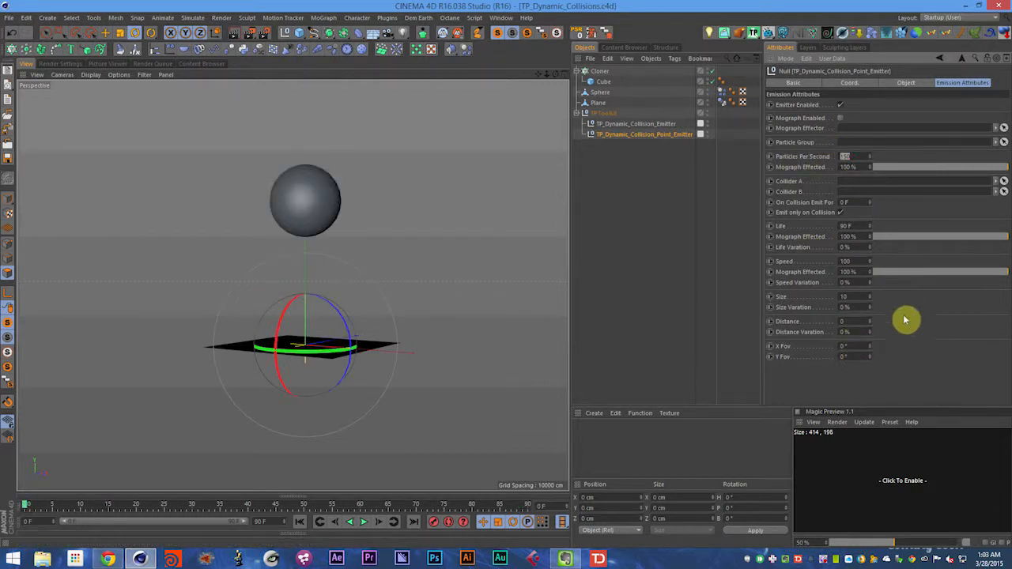
Set the point emitter's Particles Per Second to 1 and assign the TP Toolkit group as its Particle Group
{"action": "left_click", "coordinate": [925, 356]}
{"action": "left_click", "coordinate": [926, 314]}
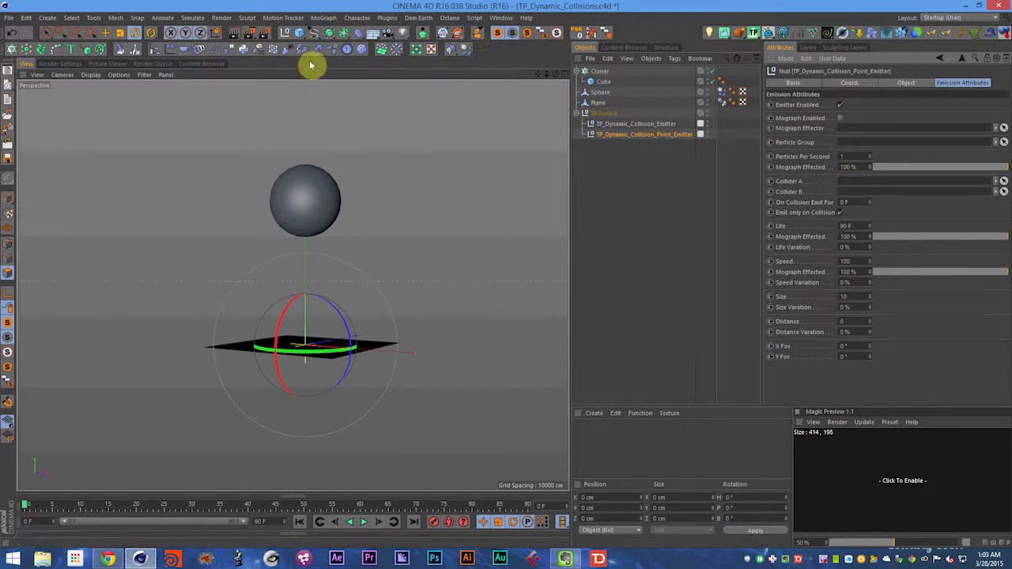
{"action": "left_click", "coordinate": [429, 51]}
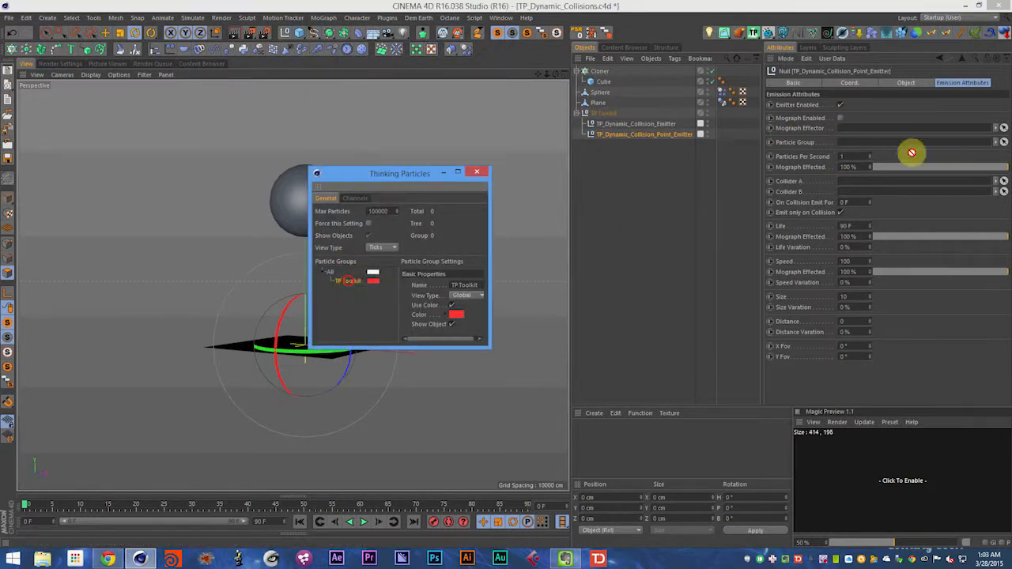
{"action": "left_click_drag", "start_coordinate": [878, 134], "coordinate": [870, 141]}
{"action": "left_click", "coordinate": [477, 172]}
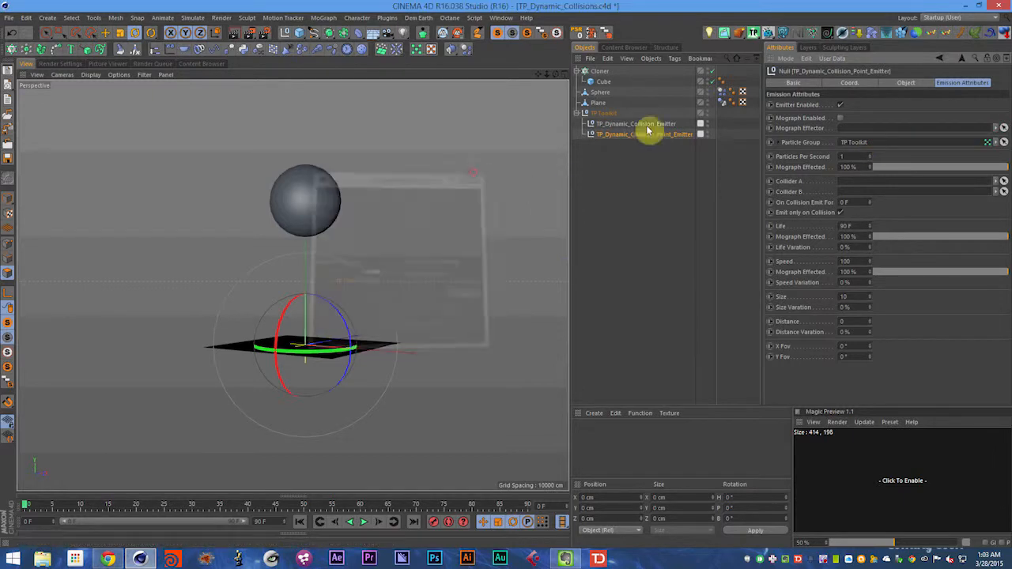
Switch to the Standard layout, select the point emitter and play the animation
{"action": "left_click", "coordinate": [963, 17]}
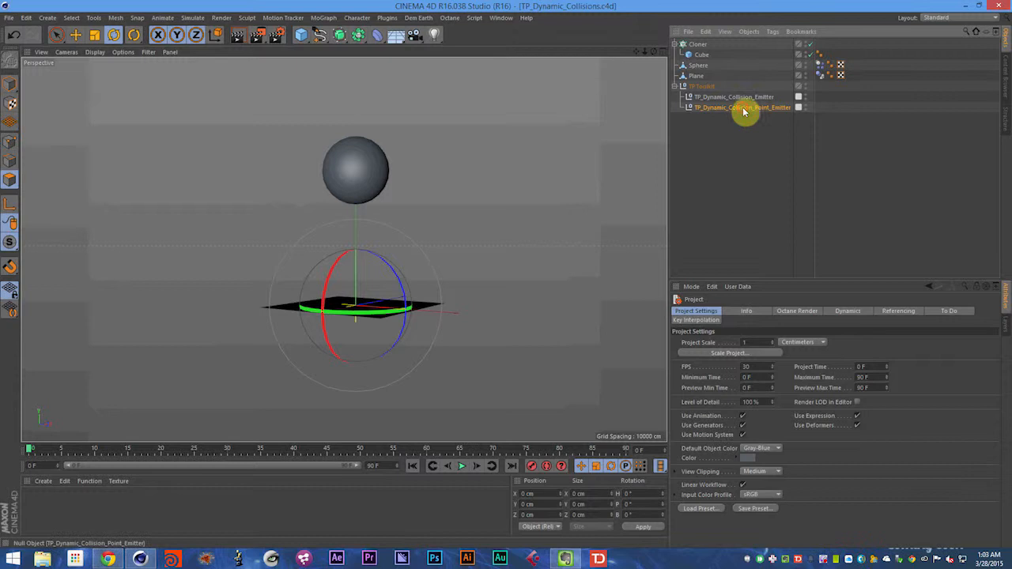
{"action": "left_click", "coordinate": [743, 107]}
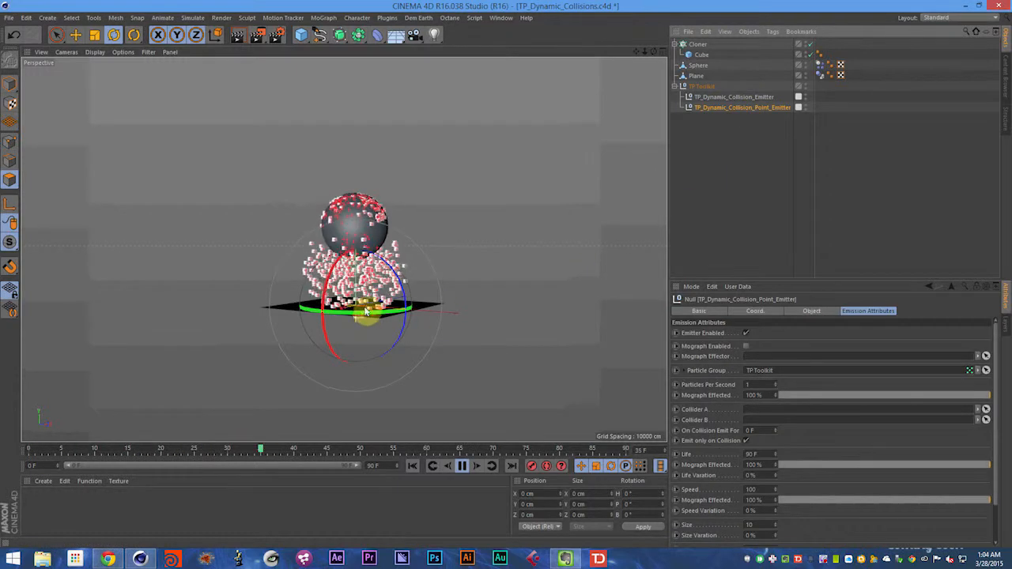
{"action": "key", "text": "F8"}
Disable TP_Dynamic_Collision_Emitter and replay the animation from the first frame
{"action": "left_click", "coordinate": [772, 97]}
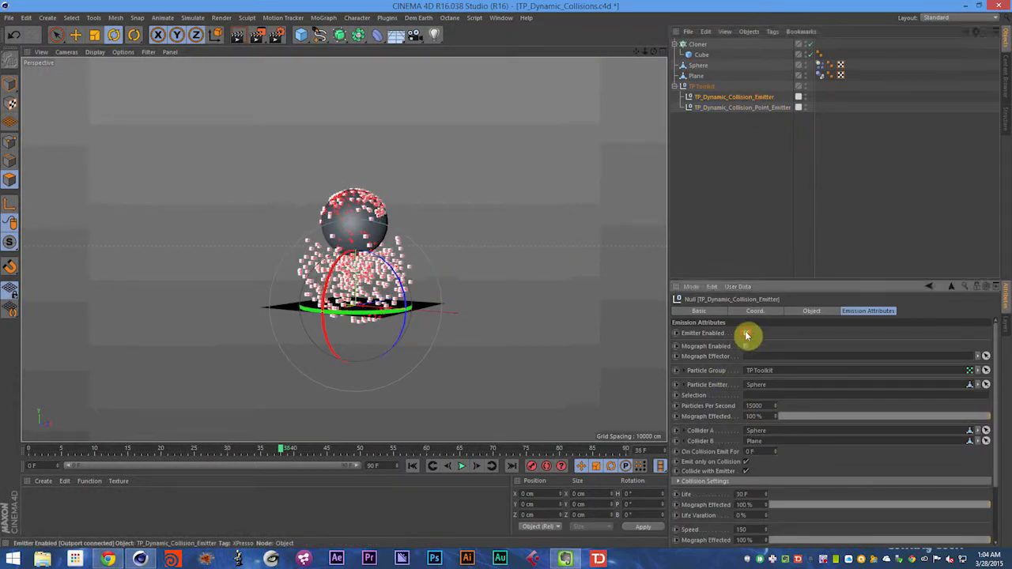
{"action": "key", "text": "shift+f"}
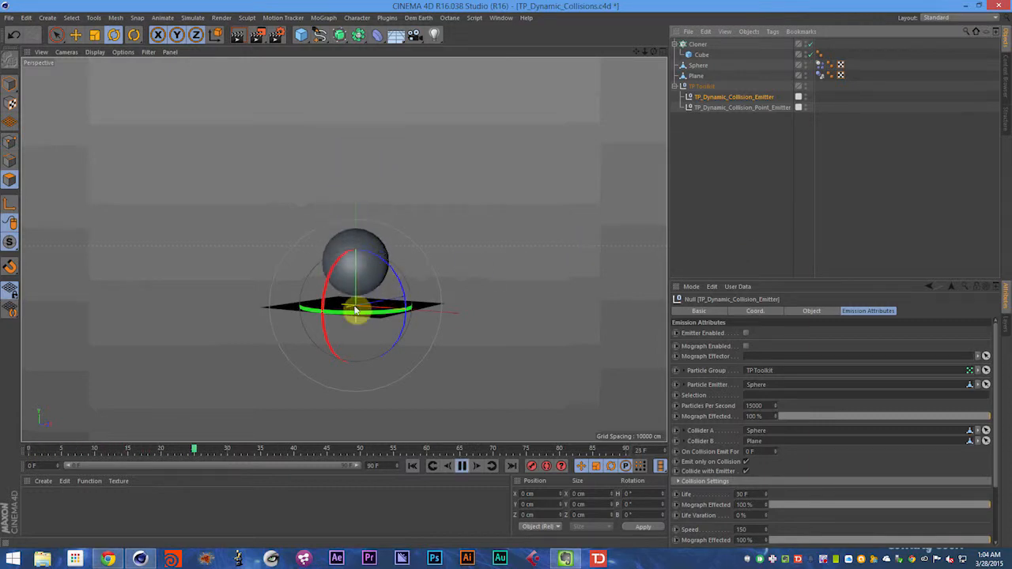
{"action": "key", "text": "F8"}
Assign the Sphere as Collider A and the Plane as Collider B of the point emitter
{"action": "scroll", "coordinate": [804, 445], "scroll_direction": "down", "scroll_amount": 1}
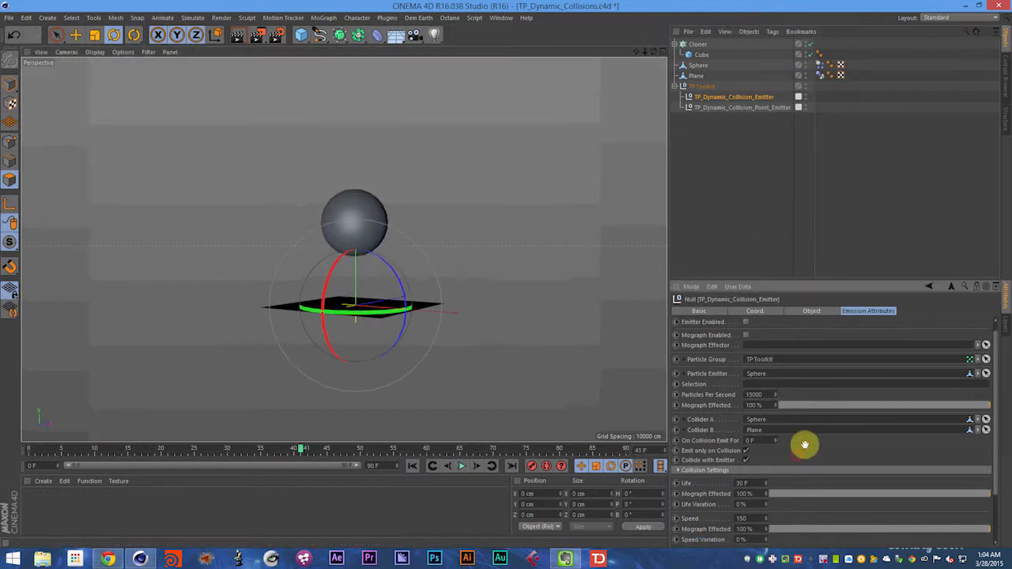
{"action": "left_click", "coordinate": [726, 107]}
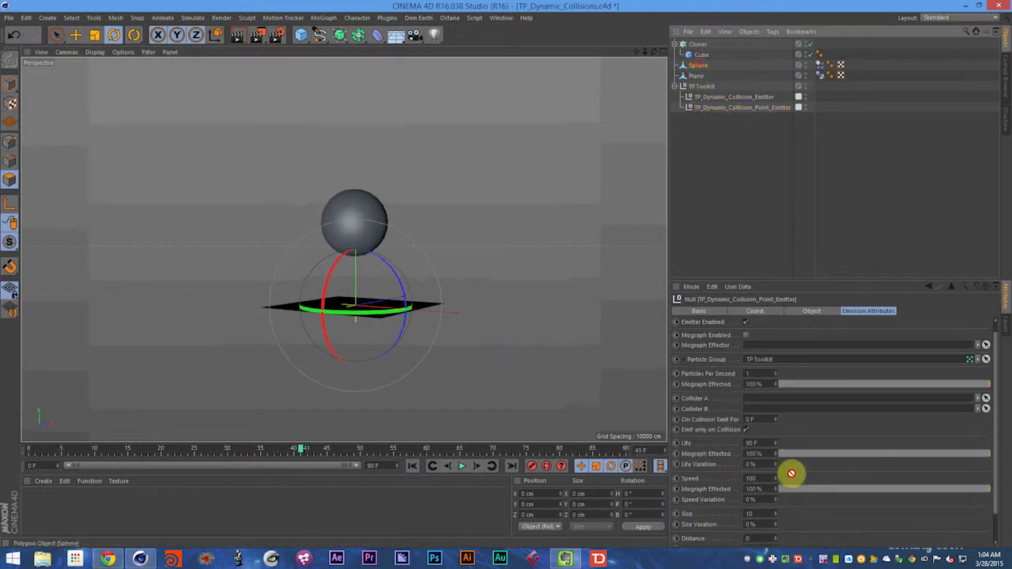
{"action": "left_click_drag", "start_coordinate": [792, 474], "coordinate": [752, 399]}
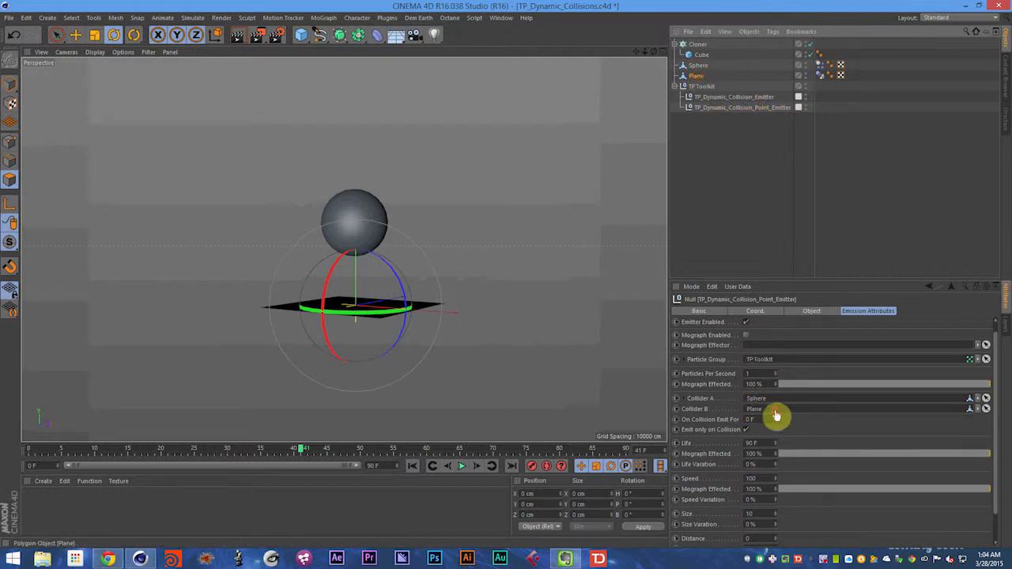
{"action": "scroll", "coordinate": [809, 432], "scroll_direction": "up", "scroll_amount": 1}
Replay the animation from the first frame and examine the Sphere's collision with the Plane up close from above
{"action": "key", "text": "shift+f"}
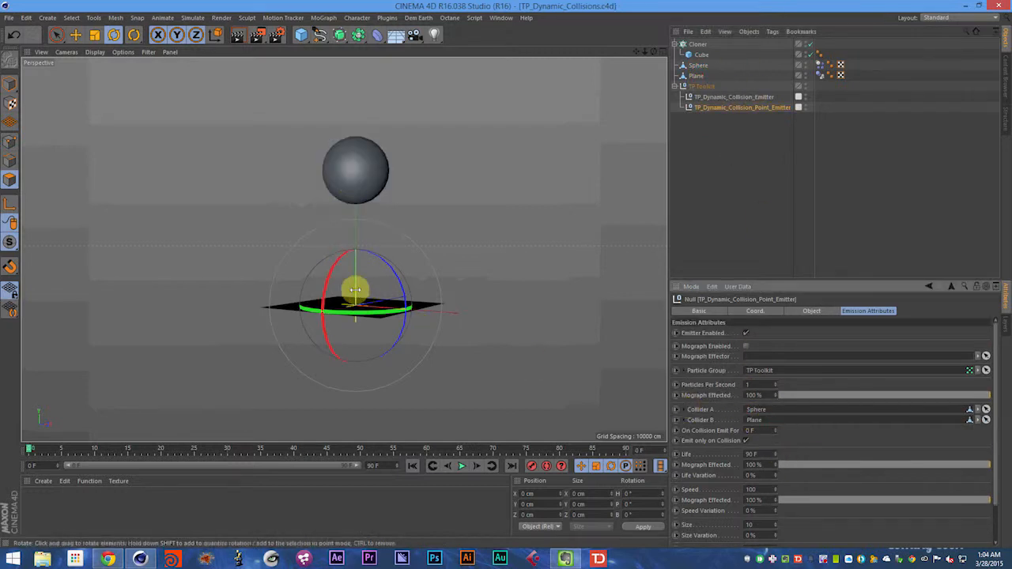
{"action": "key", "text": "F8"}
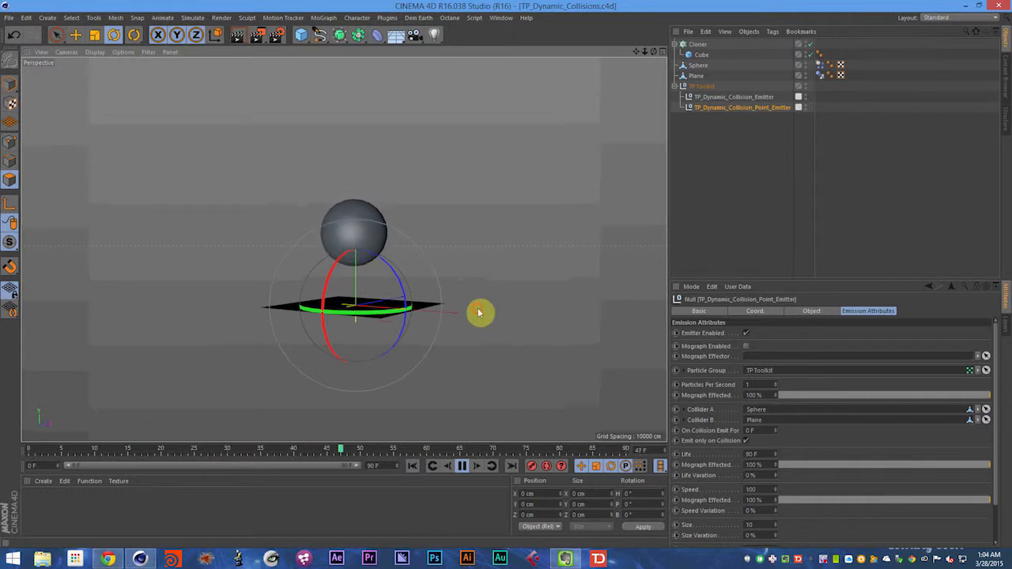
{"action": "left_click", "coordinate": [757, 151]}
{"action": "left_click_drag", "start_coordinate": [425, 249], "coordinate": [446, 291], "text": "alt"}
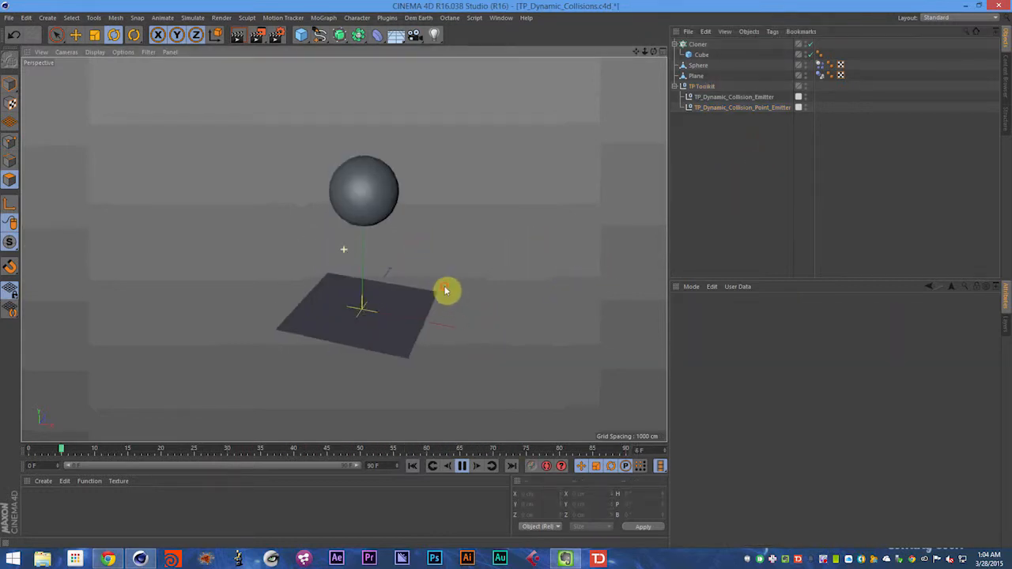
{"action": "right_click_drag", "start_coordinate": [351, 323], "coordinate": [461, 305], "text": "alt"}
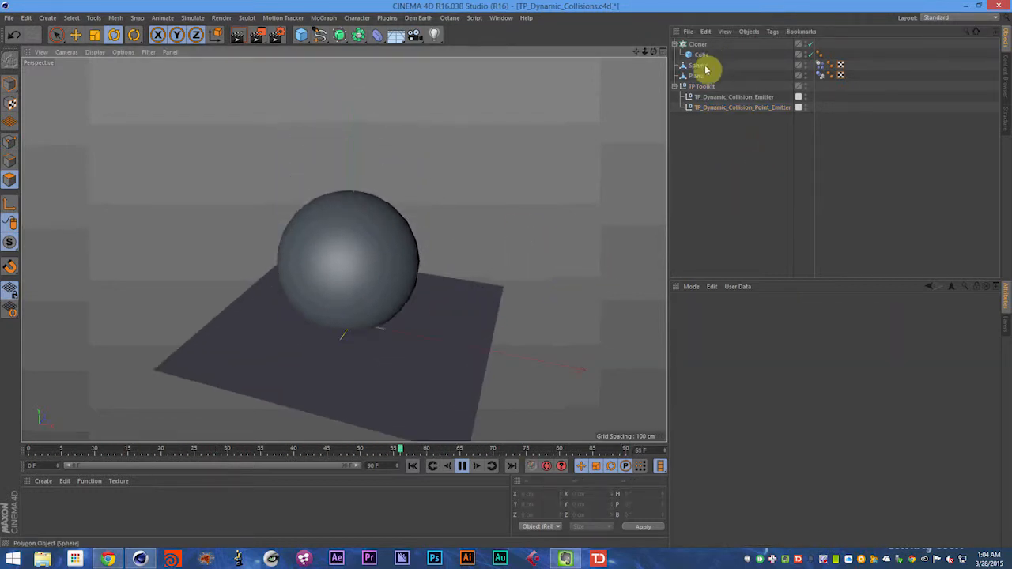
Stop playback, set the point emitter's Speed to 0 and save the scene
{"action": "left_click", "coordinate": [714, 107]}
{"action": "key", "text": "F8"}
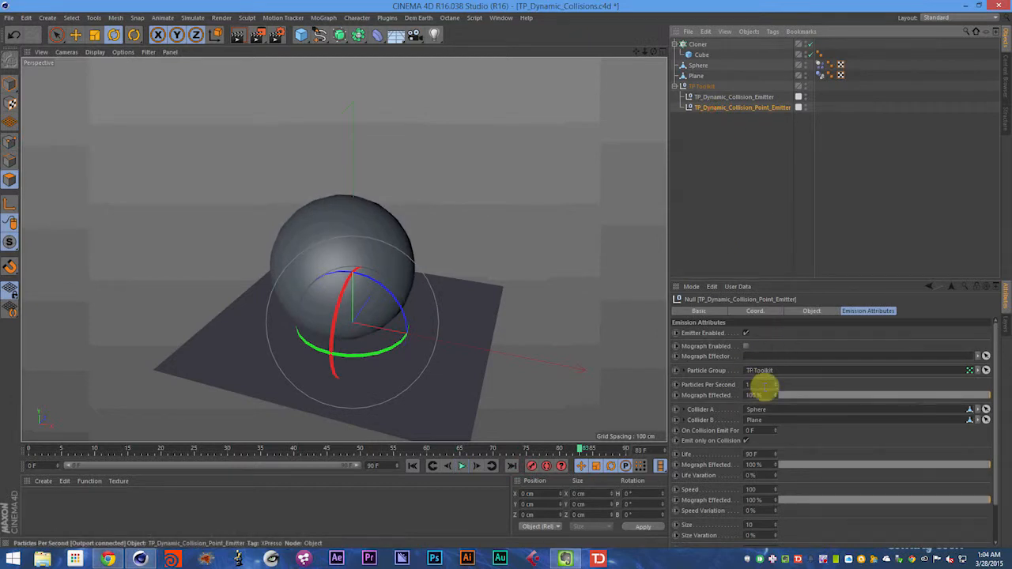
{"action": "scroll", "coordinate": [796, 438], "scroll_direction": "down", "scroll_amount": 3}
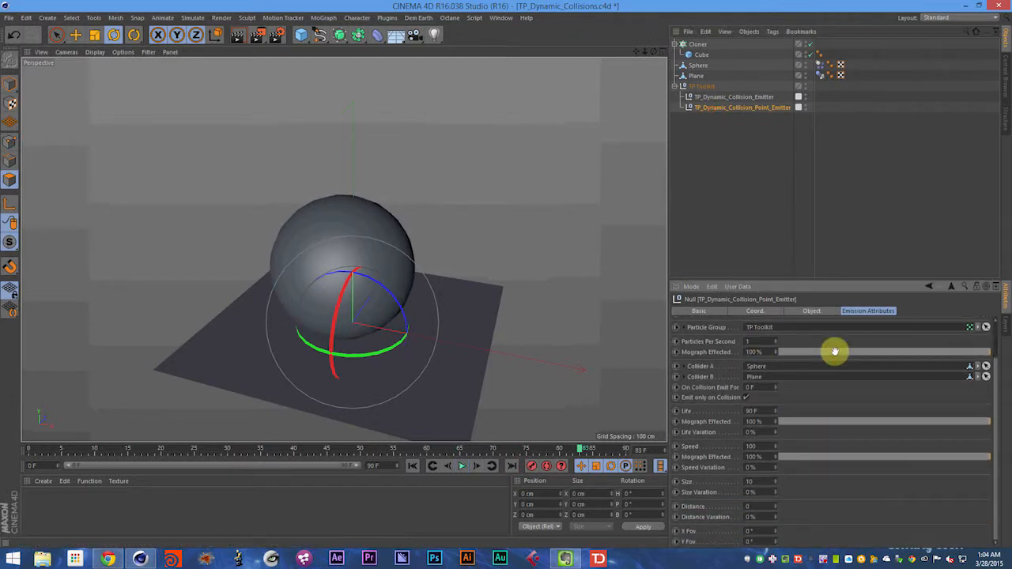
{"action": "double_click", "coordinate": [761, 447]}
{"action": "type", "text": "0"}
{"action": "left_click", "coordinate": [809, 470]}
{"action": "left_click_drag", "start_coordinate": [798, 395], "coordinate": [835, 448]}
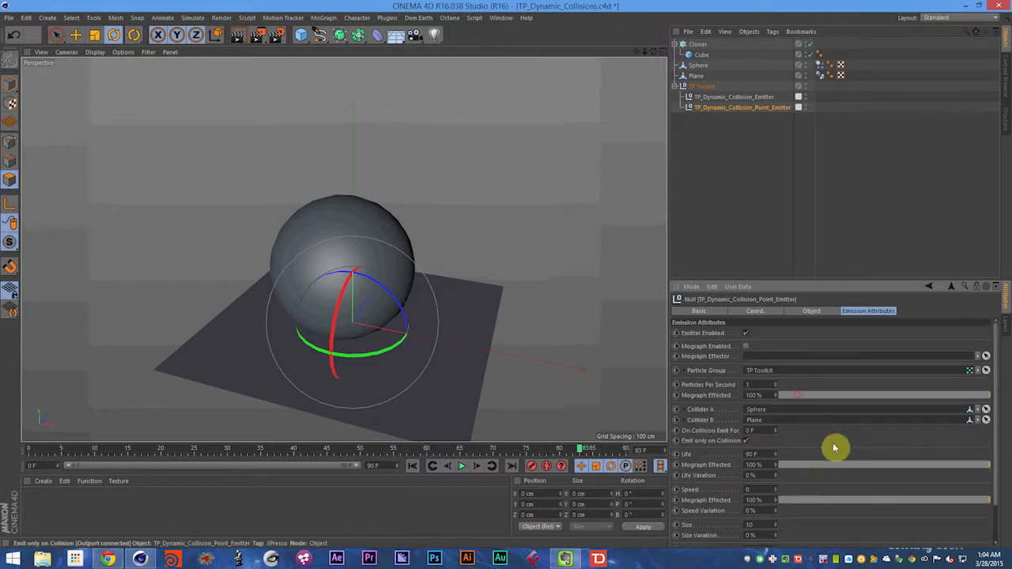
{"action": "key", "text": "ctrl+s"}
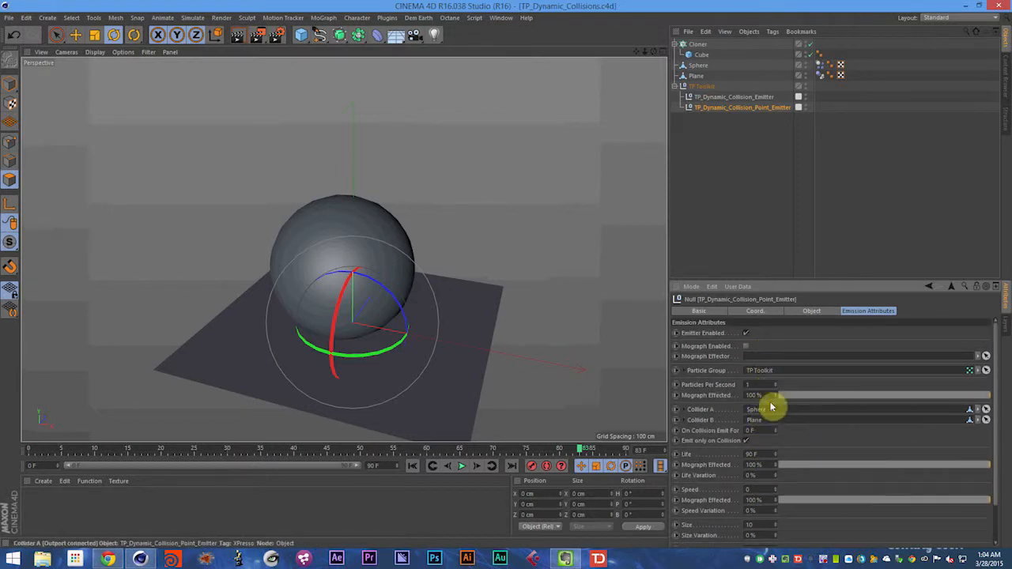
Set the Mograph Effected amount for Particles Per Second to 0% on the point emitter and replay from the first frame
{"action": "left_click", "coordinate": [778, 394]}
{"action": "key", "text": "shift+f"}
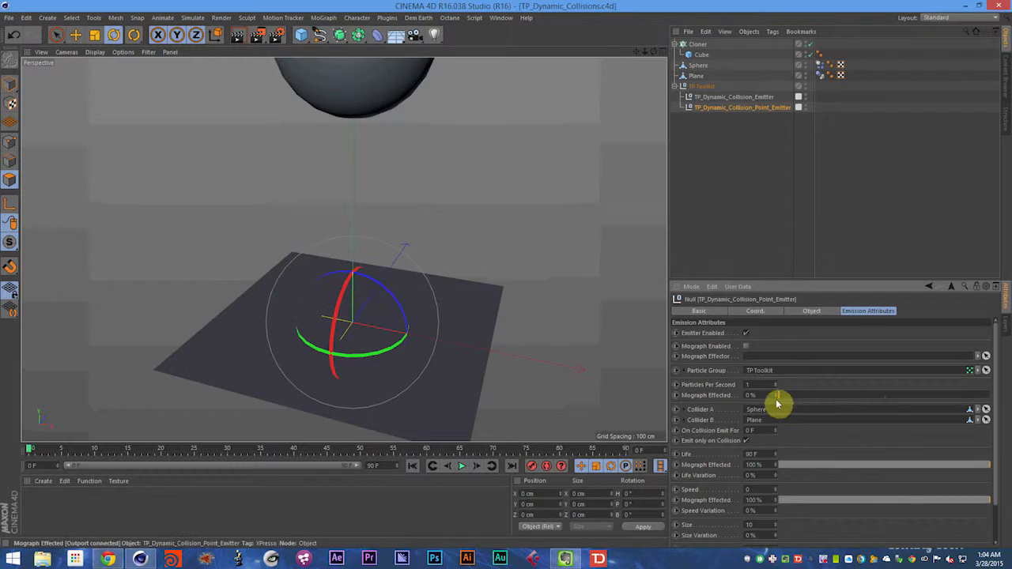
{"action": "key", "text": "F8"}
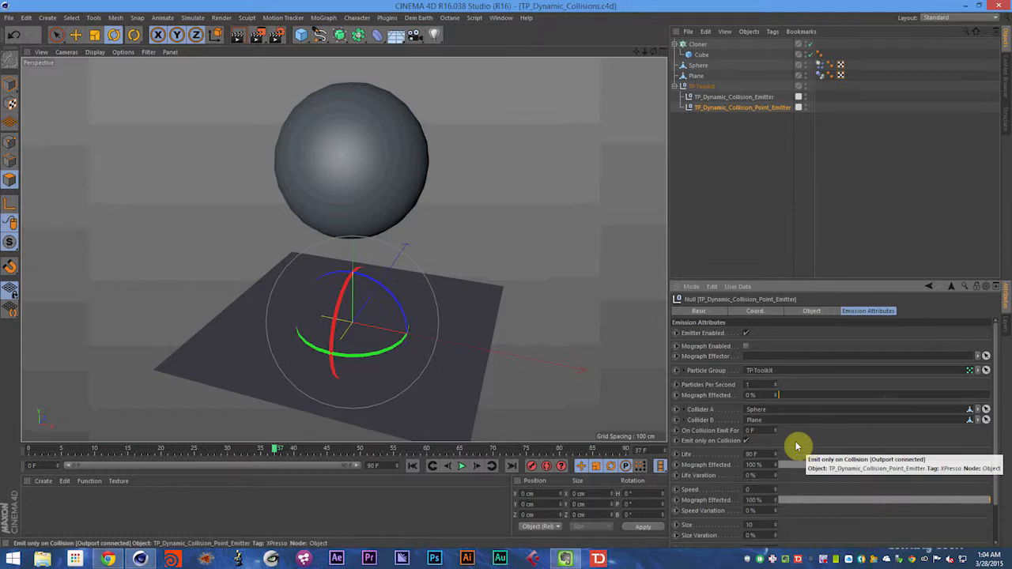
Set the point emitter's Particles Per Second to 15 and play the animation
{"action": "left_click_drag", "start_coordinate": [773, 385], "coordinate": [794, 436]}
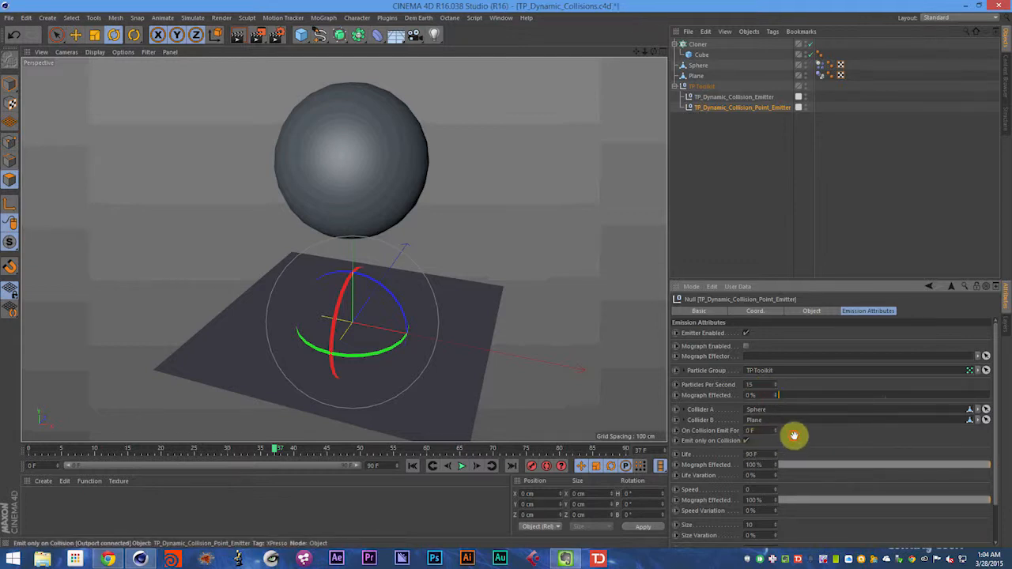
{"action": "key", "text": "F8"}
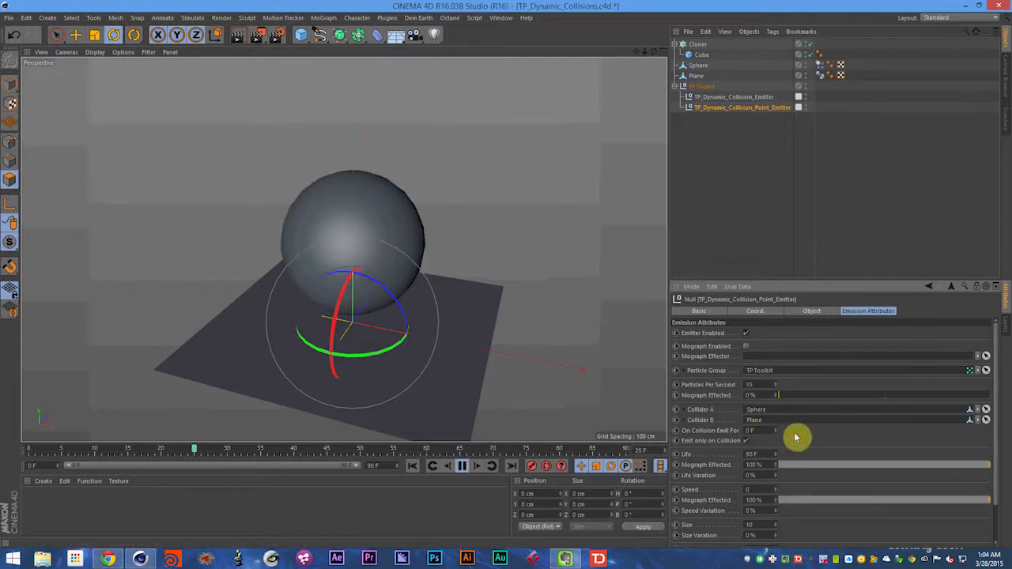
{"action": "right_click", "coordinate": [824, 559]}
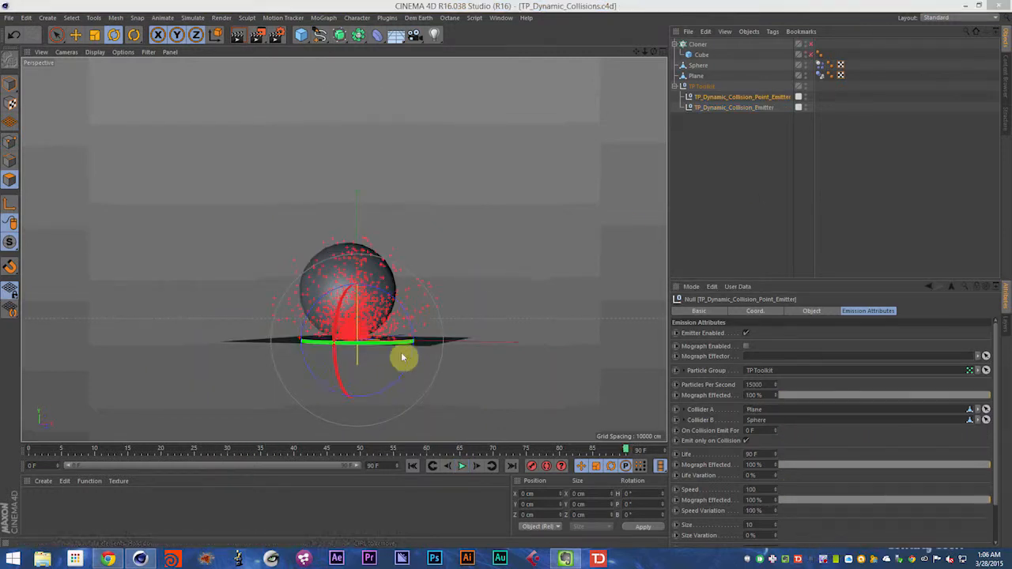
Return to the first frame and review the point emitter's emission attributes, including Particles Per Second and the collider settings
{"action": "left_click_drag", "start_coordinate": [405, 357], "coordinate": [393, 355], "text": "alt"}
{"action": "key", "text": "shift+f"}
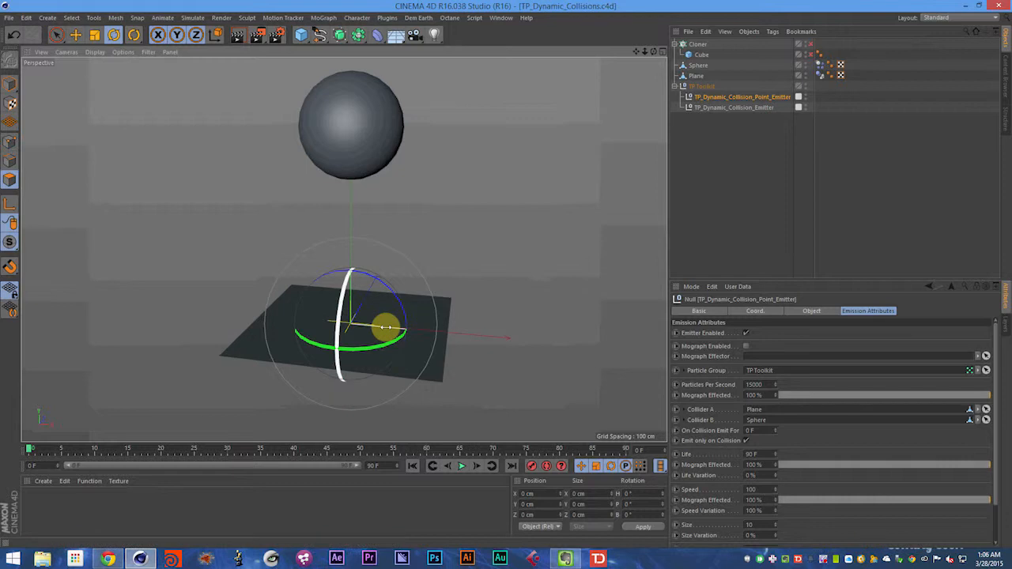
{"action": "left_click", "coordinate": [755, 385]}
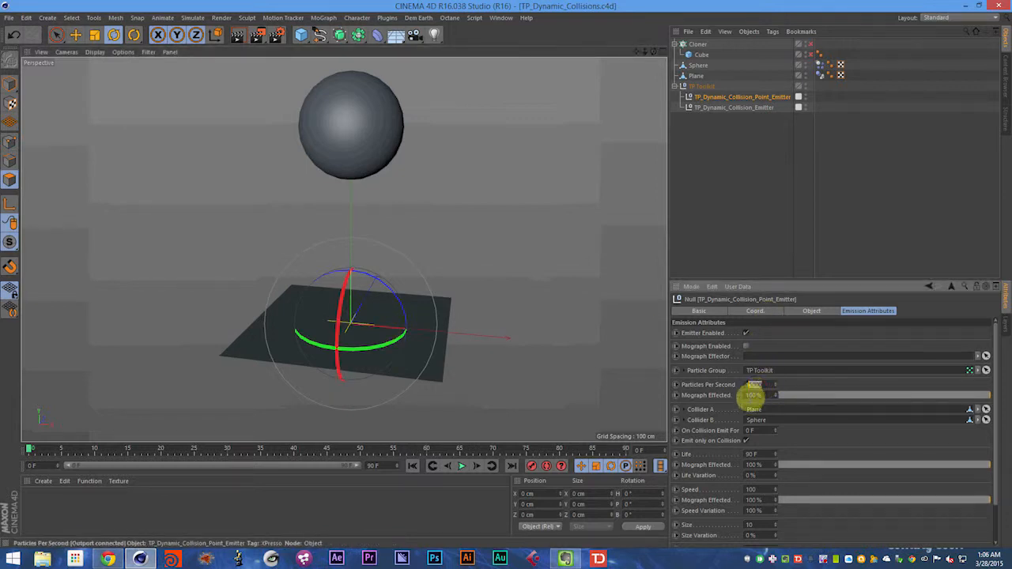
{"action": "left_click", "coordinate": [765, 345]}
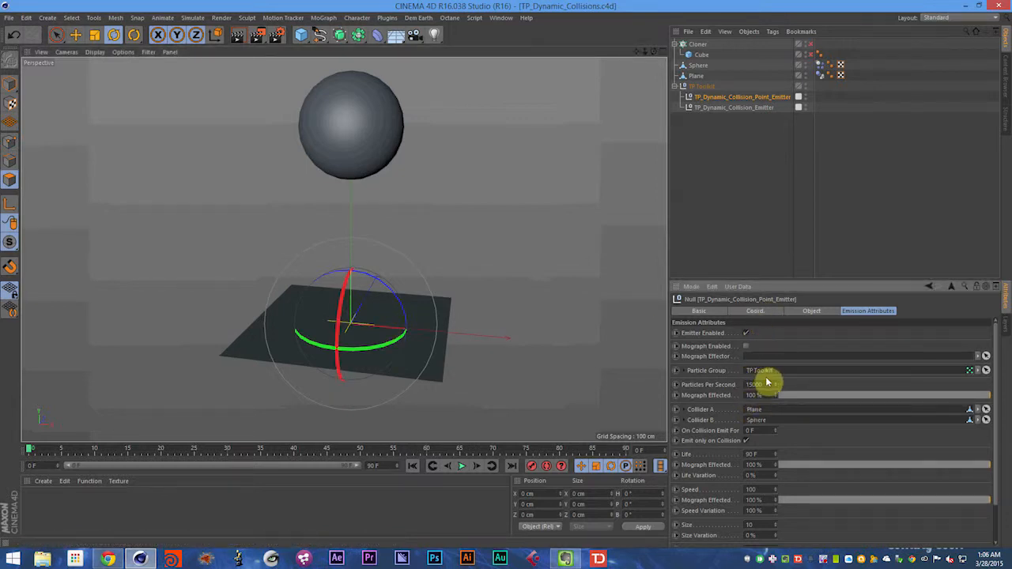
{"action": "scroll", "coordinate": [790, 431], "scroll_direction": "down", "scroll_amount": 1}
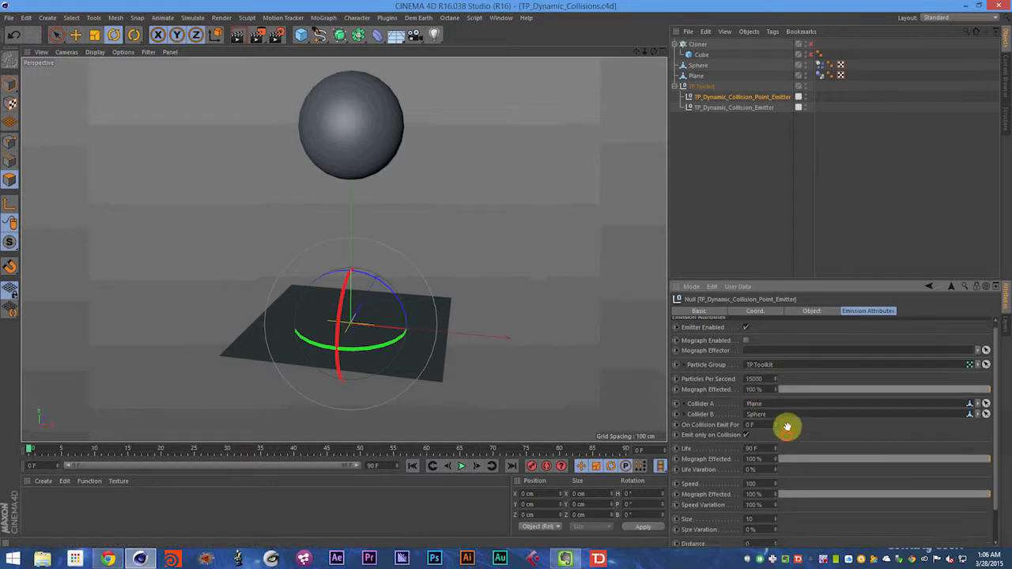
{"action": "scroll", "coordinate": [789, 436], "scroll_direction": "down", "scroll_amount": 1}
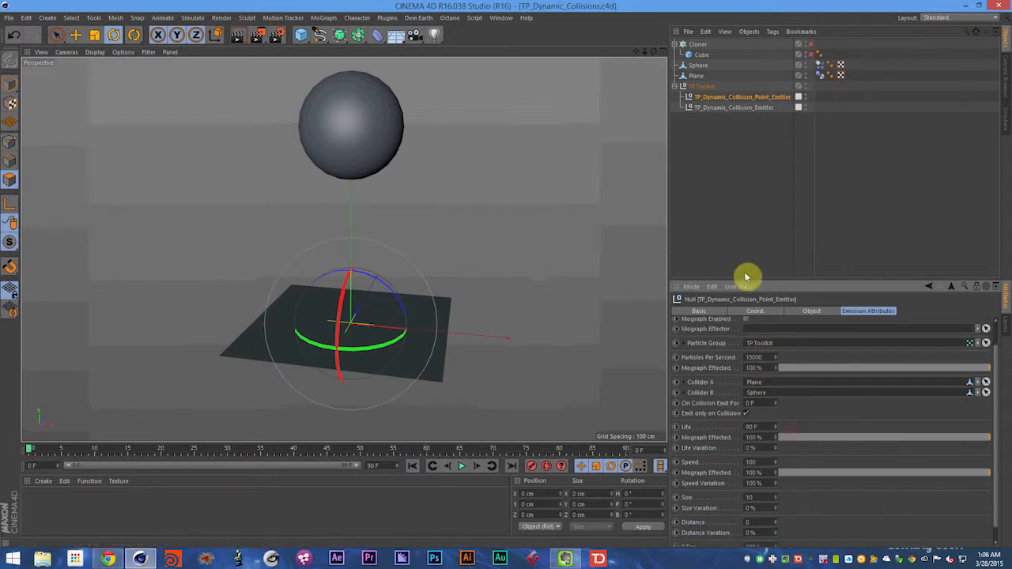
Play the collision with TP_Dynamic_Collision_Emitter selected, view it from a low angle, and turn off its Collide with Emitter option
{"action": "left_click", "coordinate": [731, 107]}
{"action": "key", "text": "F8"}
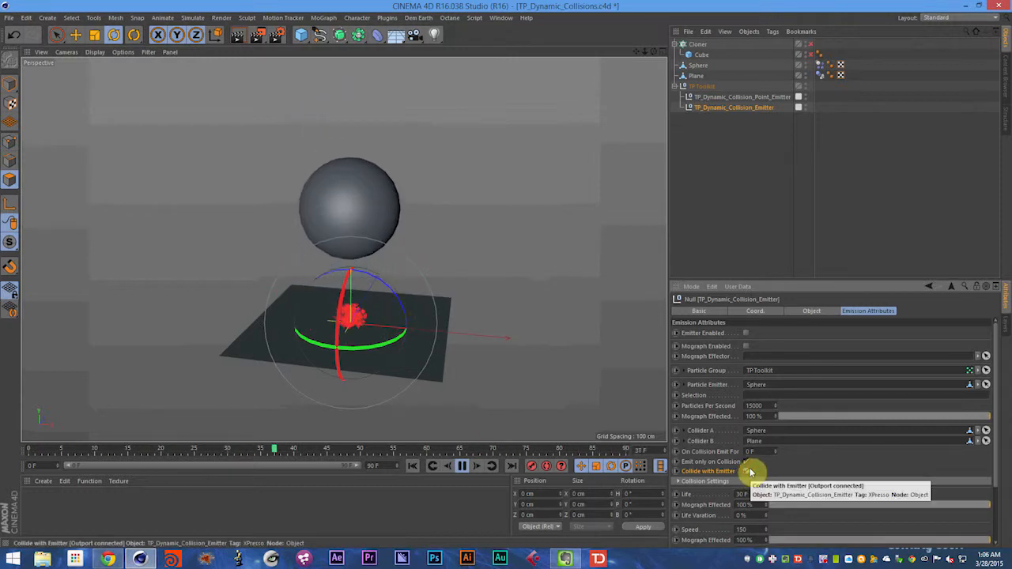
{"action": "left_click_drag", "start_coordinate": [414, 340], "coordinate": [309, 317], "text": "alt"}
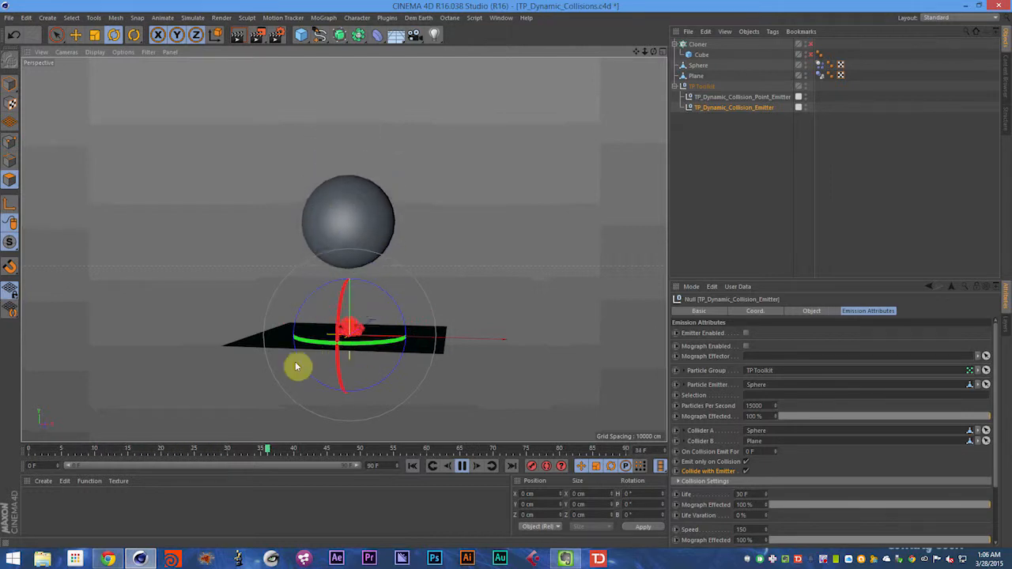
{"action": "key", "text": "F8"}
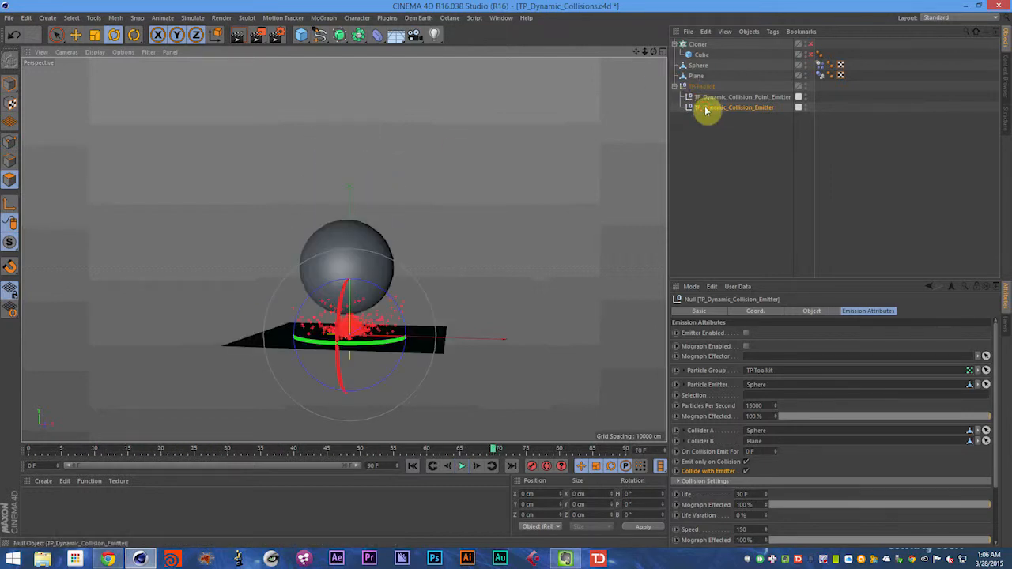
{"action": "left_click", "coordinate": [707, 109]}
{"action": "left_click", "coordinate": [745, 471]}
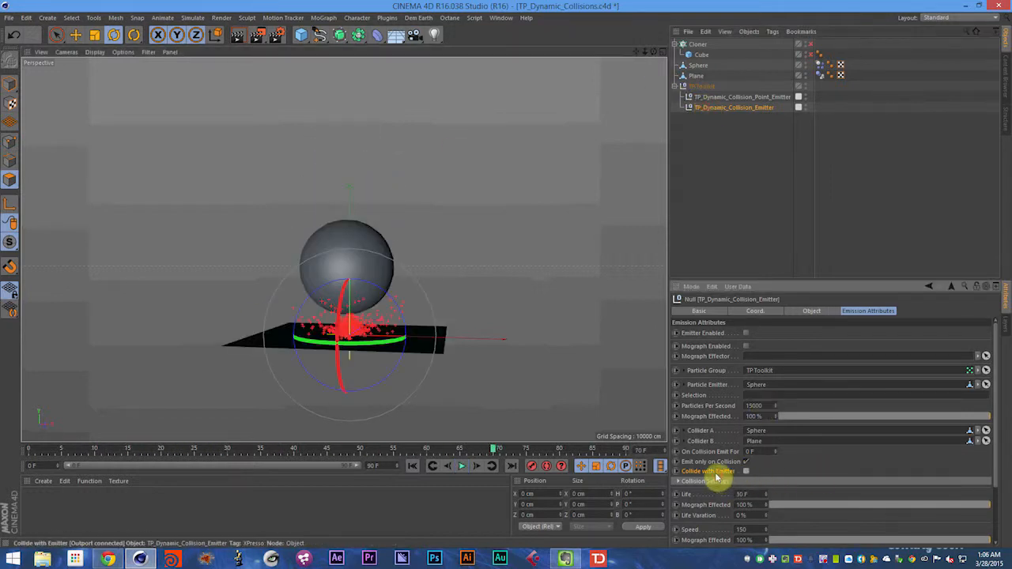
Select TP_Dynamic_Collision_Point_Emitter and replay its particle emission from the first frame
{"action": "left_click", "coordinate": [746, 97]}
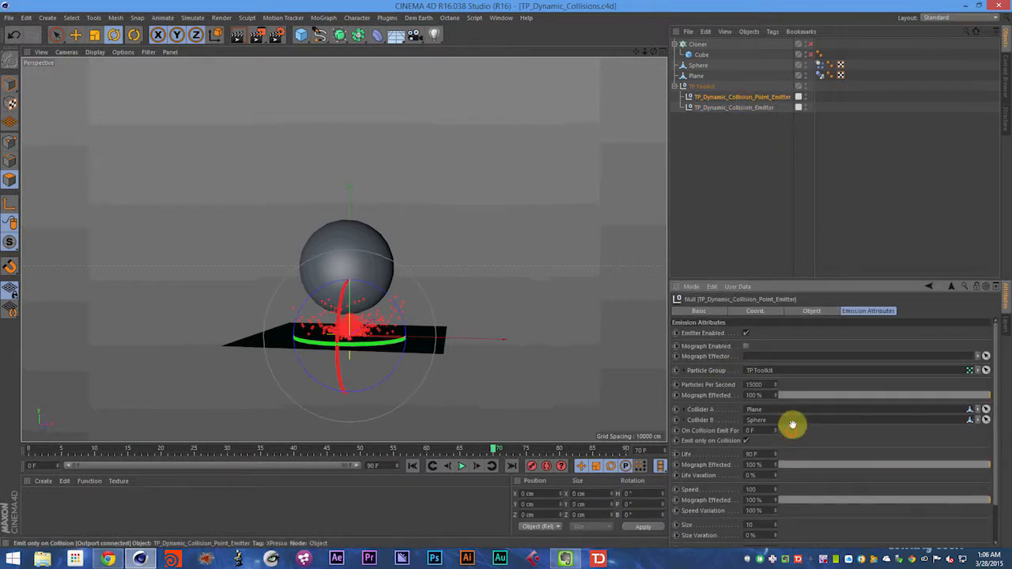
{"action": "scroll", "coordinate": [775, 427], "scroll_direction": "down", "scroll_amount": 1}
{"action": "key", "text": "shift+f"}
{"action": "key", "text": "F8"}
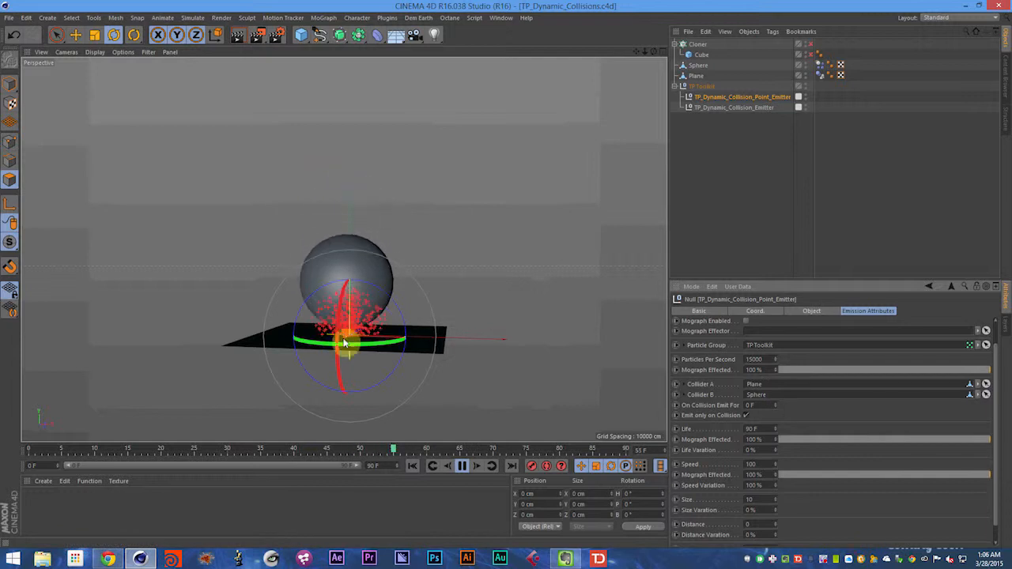
Set the point emitter's Speed to 1500, save the scene and replay the animation from the first frame
{"action": "left_click_drag", "start_coordinate": [765, 466], "coordinate": [748, 465]}
{"action": "type", "text": "1500"}
{"action": "key", "text": "Return"}
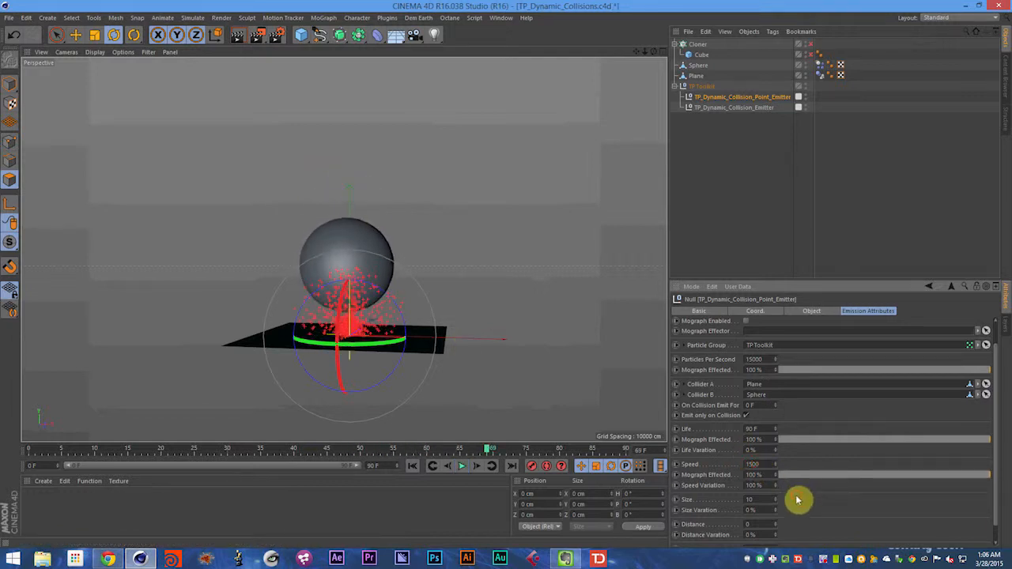
{"action": "key", "text": "shift+f"}
{"action": "key", "text": "ctrl+s"}
{"action": "key", "text": "F8"}
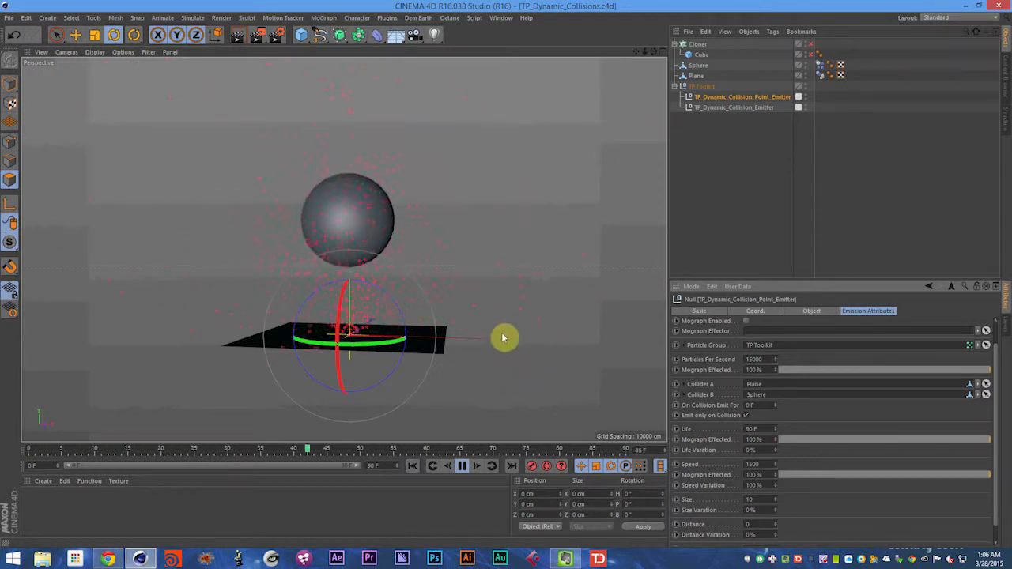
{"action": "key", "text": "F8"}
Set the point emitter's X Fov to 0° and replay the animation up to the particle burst
{"action": "scroll", "coordinate": [827, 475], "scroll_direction": "down", "scroll_amount": 1}
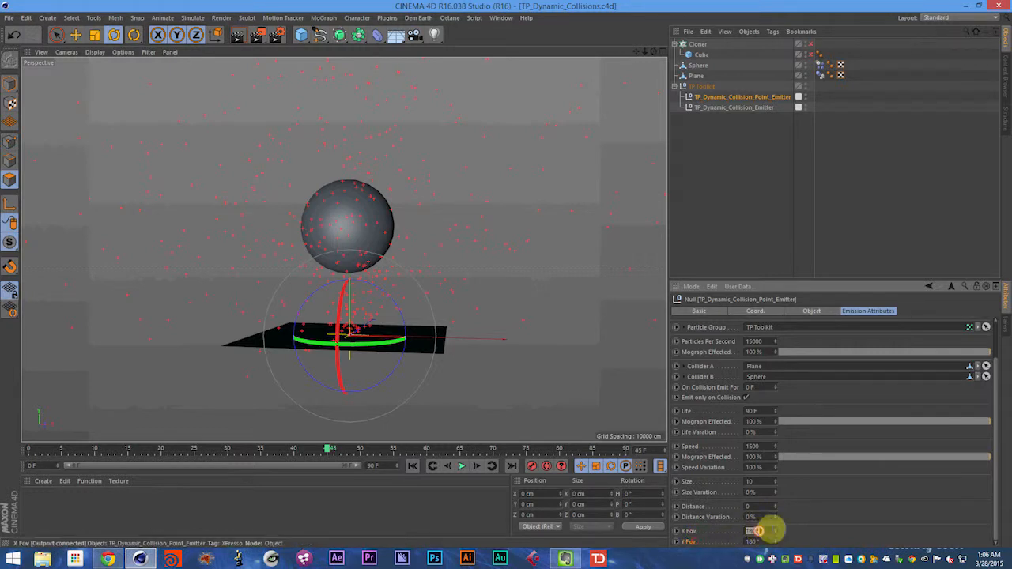
{"action": "type", "text": "0"}
{"action": "key", "text": "Return"}
{"action": "key", "text": "shift+f"}
{"action": "key", "text": "F8"}
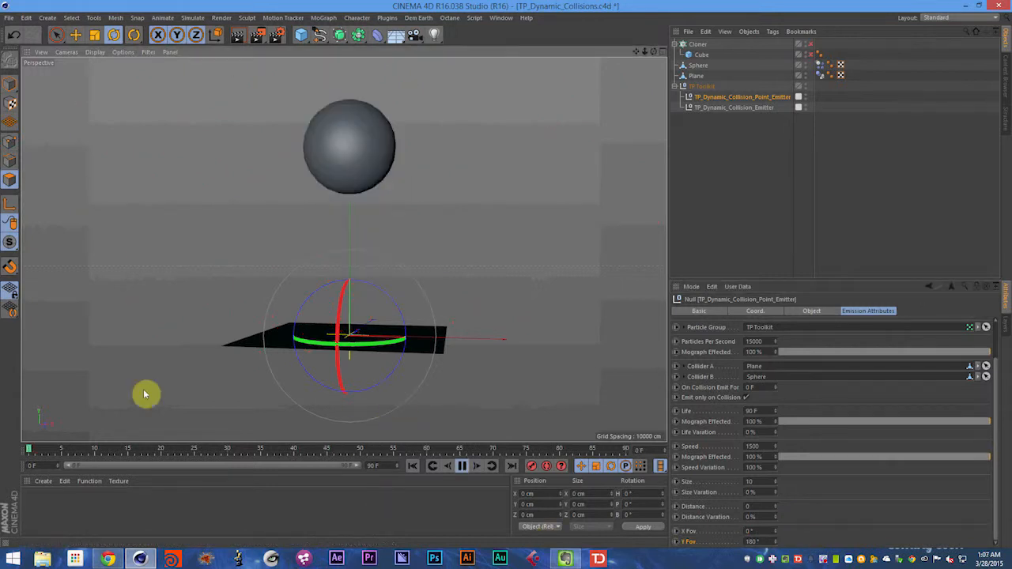
{"action": "key", "text": "F8"}
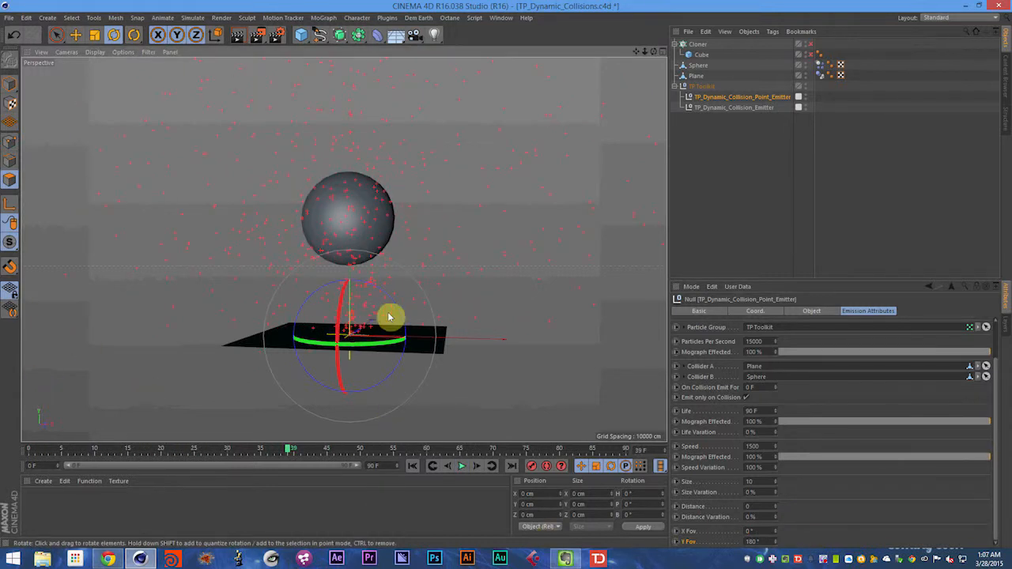
Examine the shape of the particle spread around the Sphere and Plane from several sides
{"action": "left_click_drag", "start_coordinate": [388, 317], "coordinate": [431, 339], "text": "alt"}
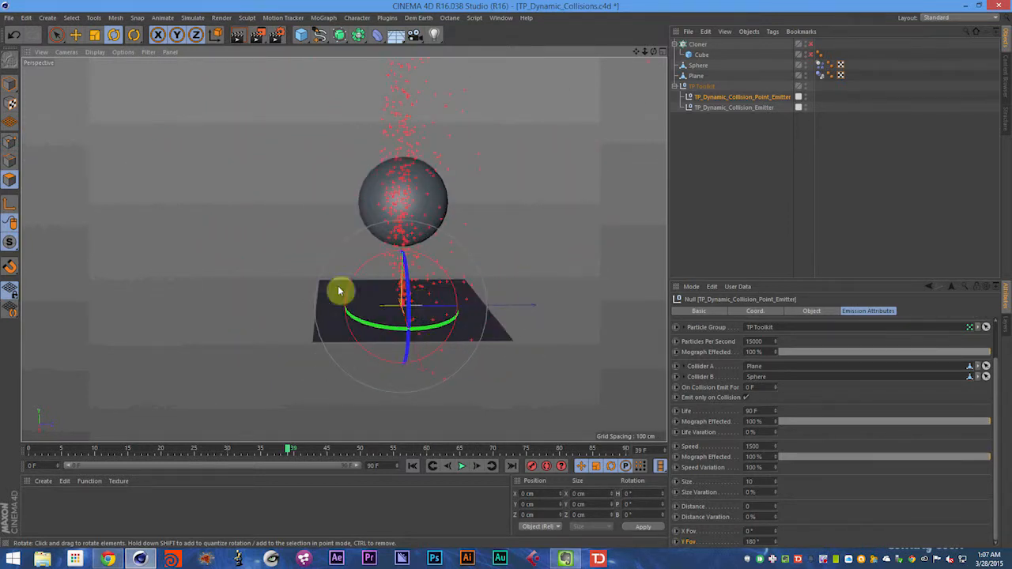
{"action": "left_click_drag", "start_coordinate": [357, 252], "coordinate": [420, 339], "text": "alt"}
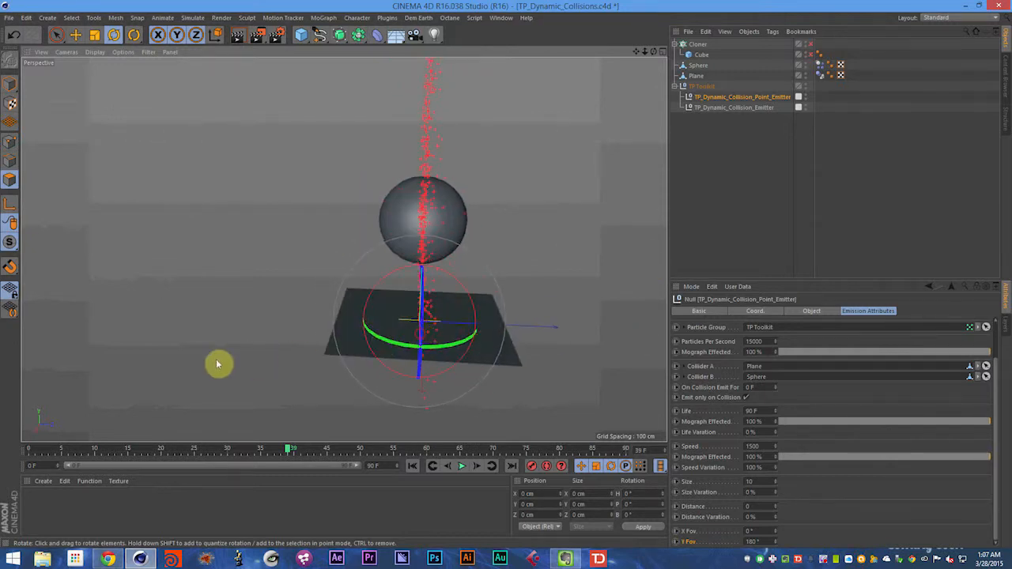
{"action": "left_click_drag", "start_coordinate": [216, 360], "coordinate": [357, 362], "text": "alt"}
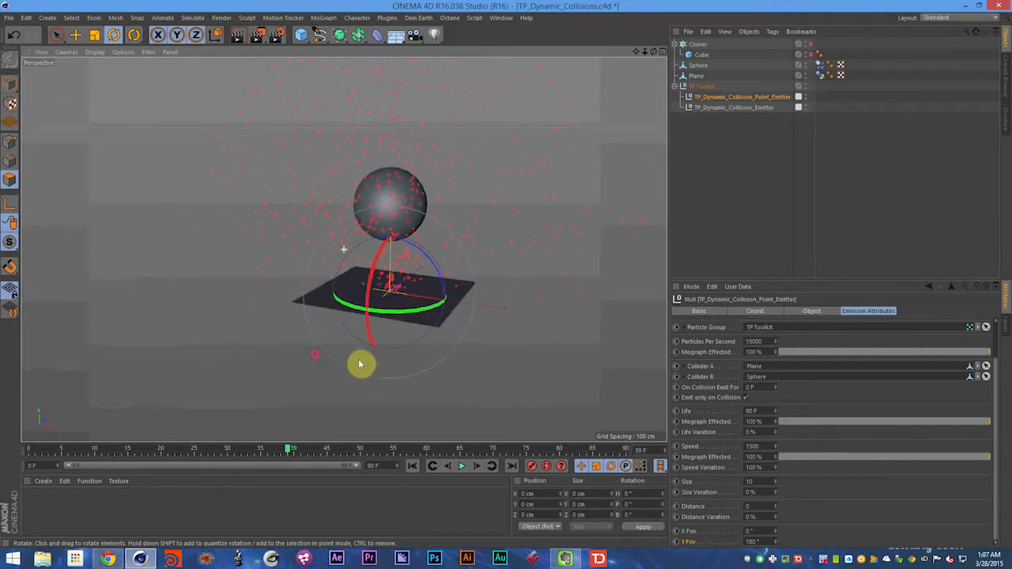
Set the point emitter's X Fov to 180° and Y Fov to 0°, save the scene and replay the animation
{"action": "left_click", "coordinate": [719, 202]}
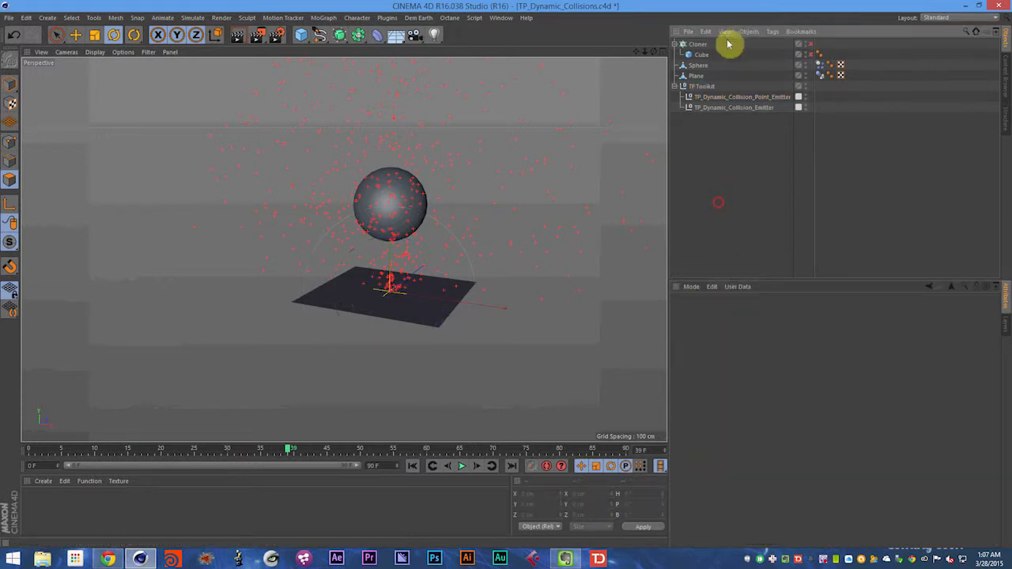
{"action": "left_click", "coordinate": [732, 98]}
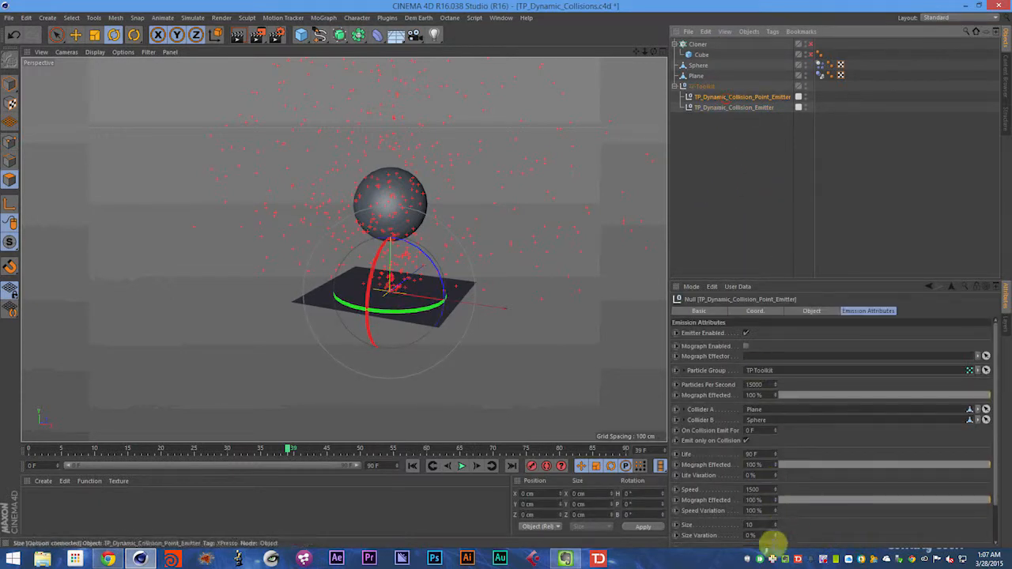
{"action": "scroll", "coordinate": [765, 523], "scroll_direction": "down", "scroll_amount": 2}
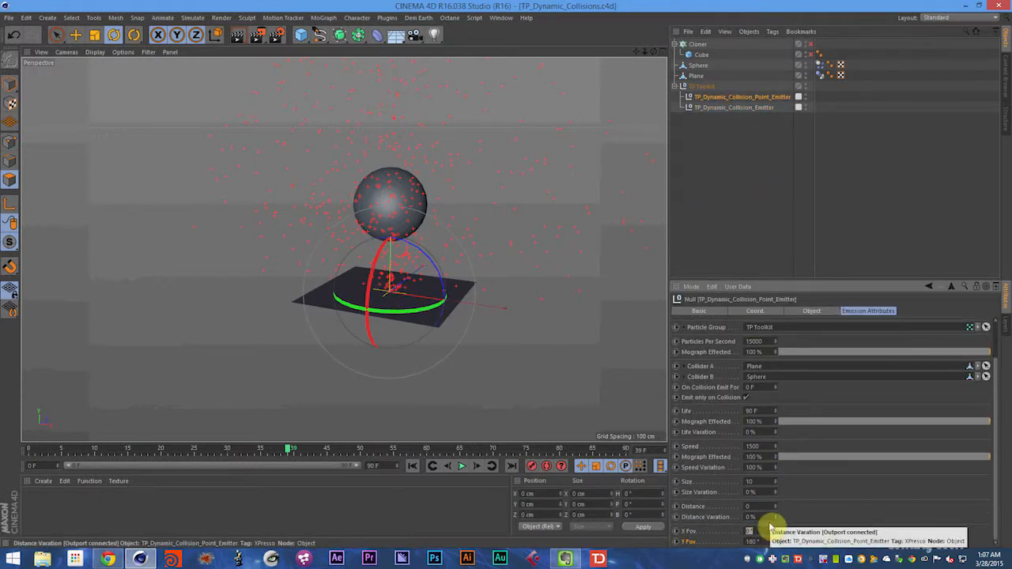
{"action": "double_click", "coordinate": [769, 530]}
{"action": "type", "text": "180"}
{"action": "key", "text": "shift+f"}
{"action": "key", "text": "ctrl+s"}
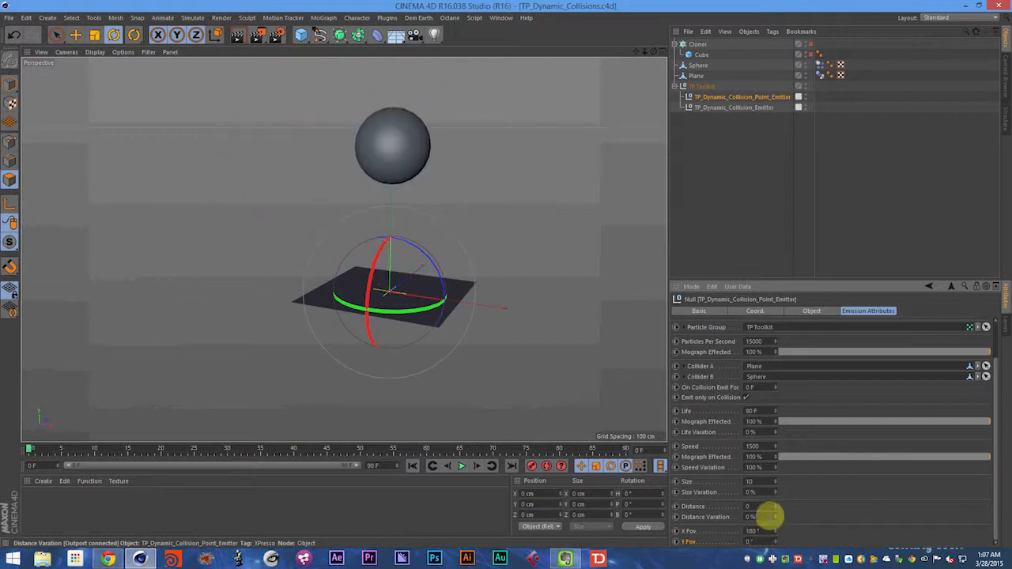
{"action": "key", "text": "F8"}
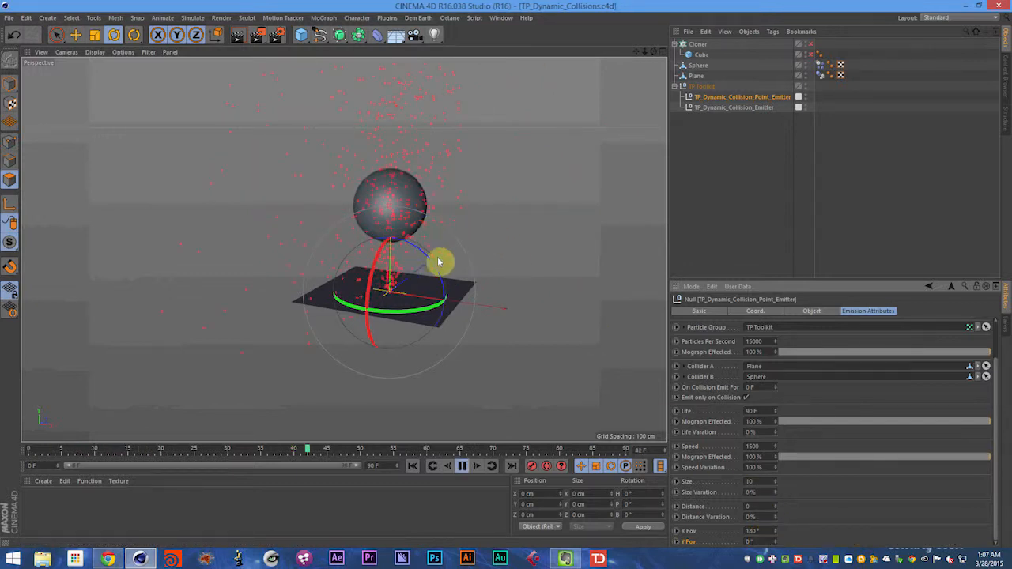
{"action": "key", "text": "F8"}
Inspect the narrowed particle spread from above and edge-on, and save the scene
{"action": "left_click_drag", "start_coordinate": [344, 249], "coordinate": [324, 223], "text": "alt"}
{"action": "left_click_drag", "start_coordinate": [225, 250], "coordinate": [321, 325], "text": "alt"}
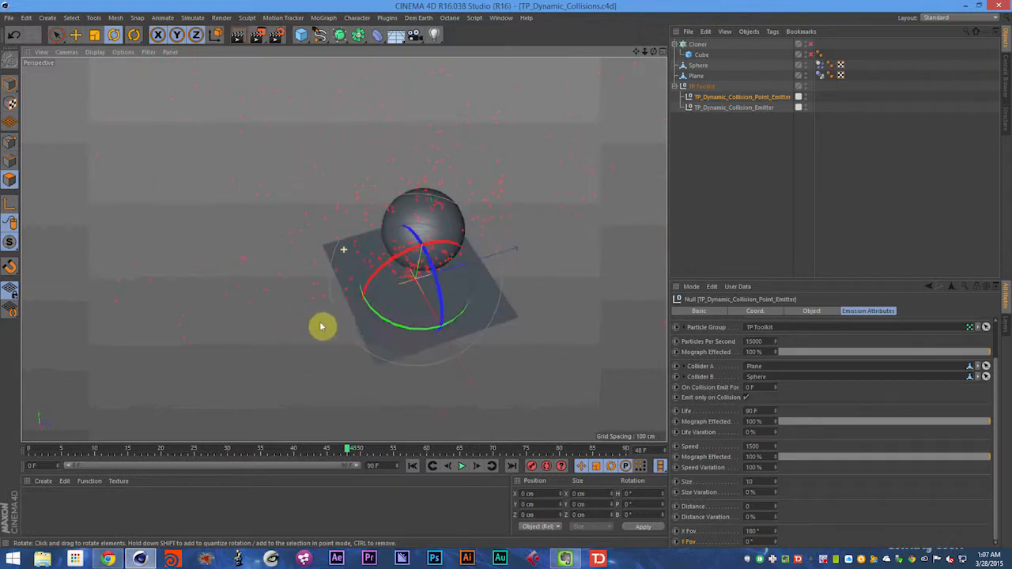
{"action": "mouse_move", "coordinate": [423, 262]}
{"action": "left_mouse_down", "text": "alt"}
{"action": "mouse_move", "coordinate": [399, 245]}
{"action": "mouse_move", "coordinate": [522, 261]}
{"action": "mouse_move", "coordinate": [408, 264]}
{"action": "mouse_move", "coordinate": [468, 275]}
{"action": "left_mouse_up", "text": "alt"}
{"action": "key", "text": "ctrl+s"}
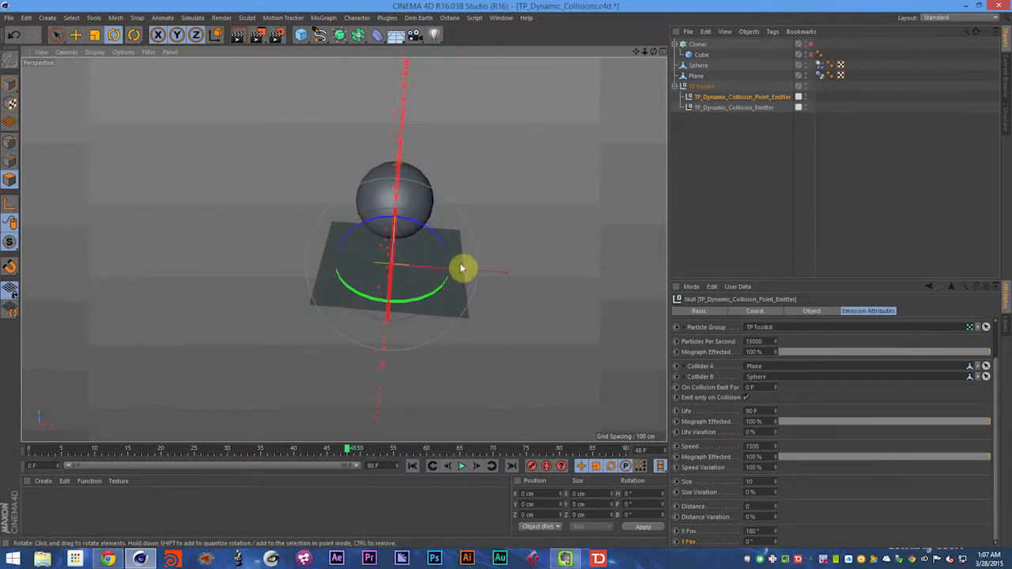
Select the Plane, switch from polygon to model mode, and view the particle spread around it from an angle
{"action": "left_click", "coordinate": [731, 157]}
{"action": "left_click", "coordinate": [700, 76]}
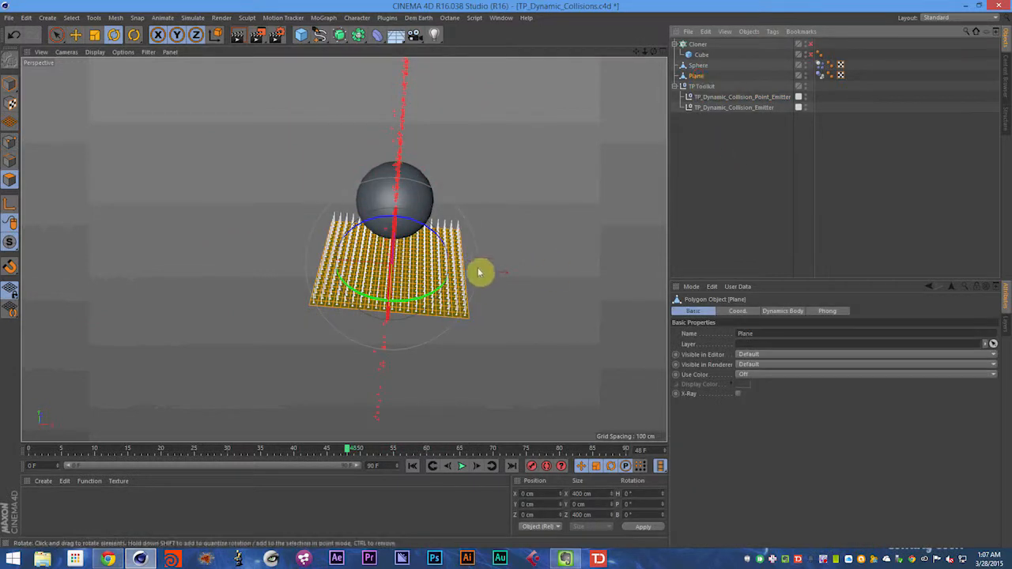
{"action": "left_click", "coordinate": [8, 89]}
{"action": "left_click_drag", "start_coordinate": [371, 318], "coordinate": [436, 315], "text": "alt"}
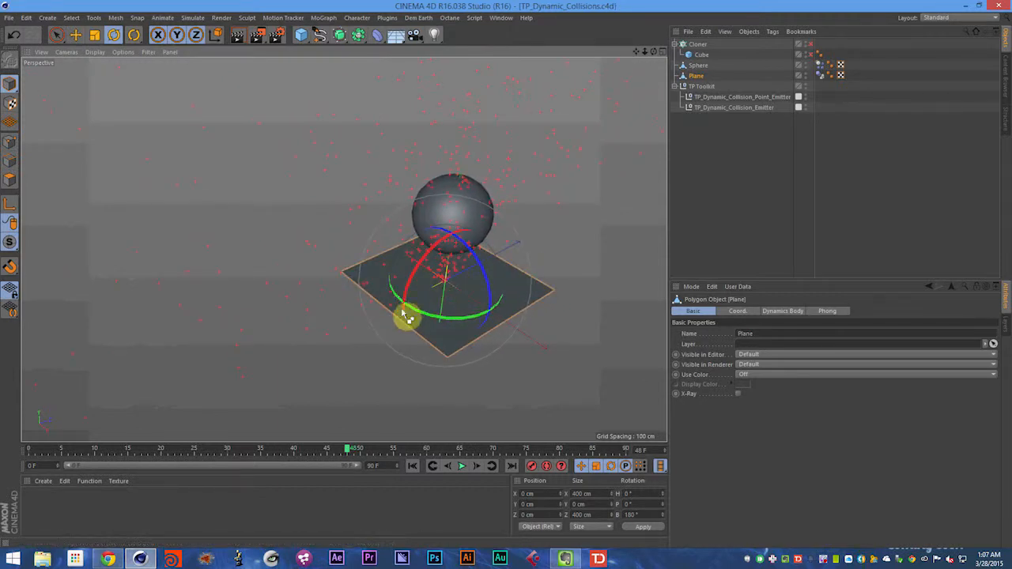
Set the point emitter's Y Fov to 180° and save the scene
{"action": "left_click", "coordinate": [706, 97]}
{"action": "scroll", "coordinate": [825, 515], "scroll_direction": "down", "scroll_amount": 2}
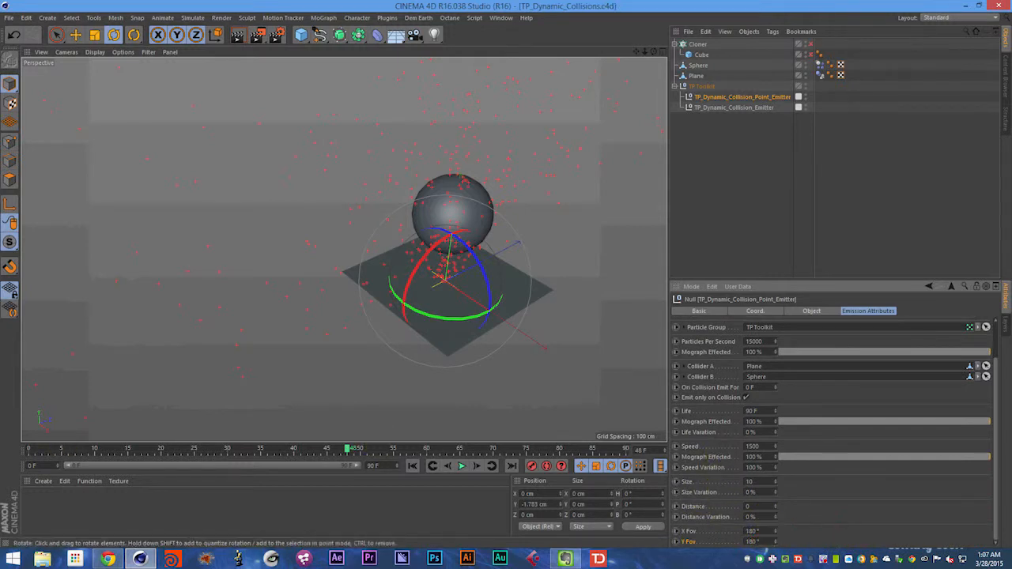
{"action": "key", "text": "ctrl+s"}
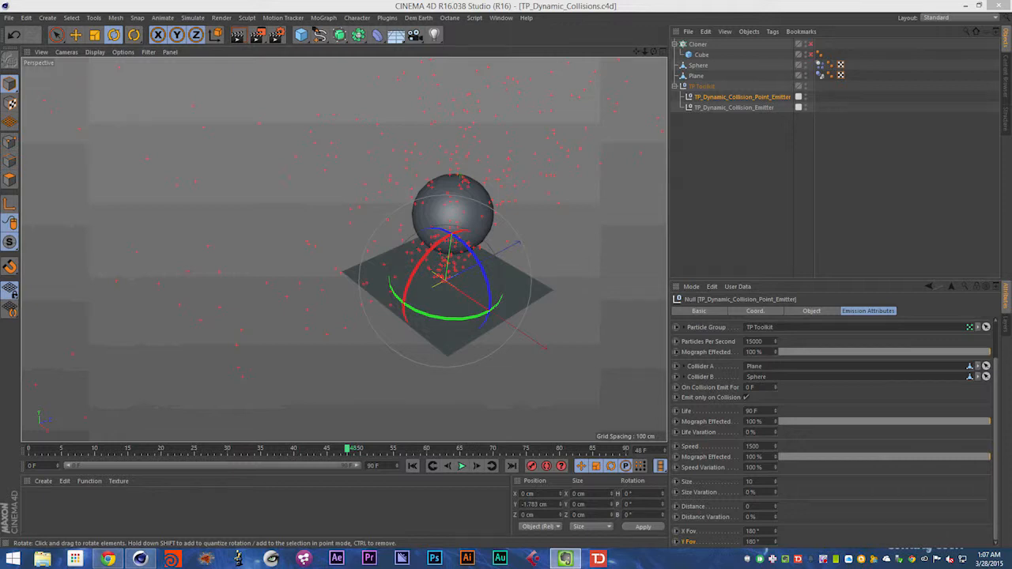
Deselect all objects, rewind the animation to frame 0 and save the scene
{"action": "left_click", "coordinate": [719, 185]}
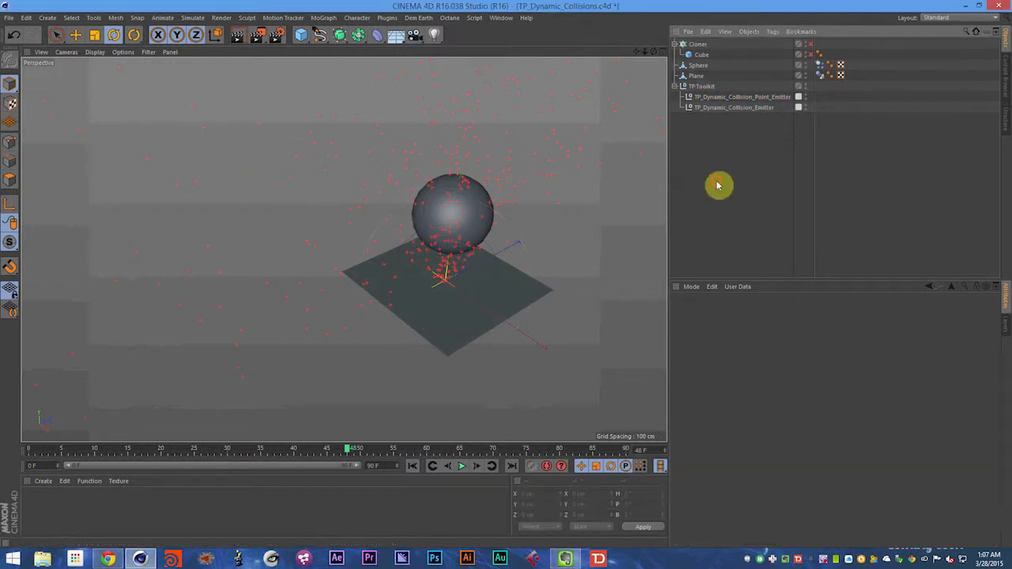
{"action": "key", "text": "shift+f"}
{"action": "key", "text": "ctrl+s"}
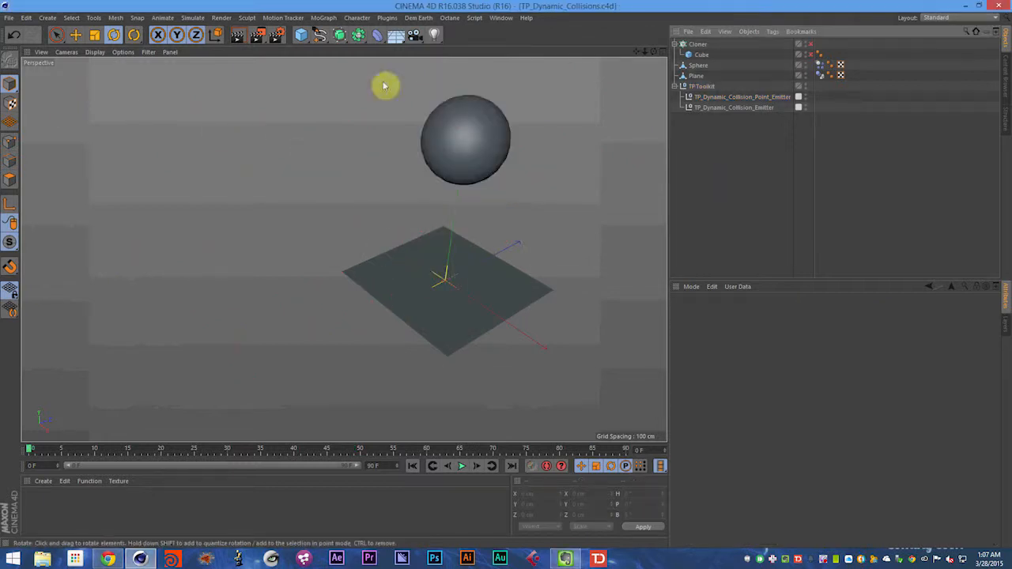
Open the TP Toolkit plugin window and move it clear of the Sphere
{"action": "left_click", "coordinate": [387, 18]}
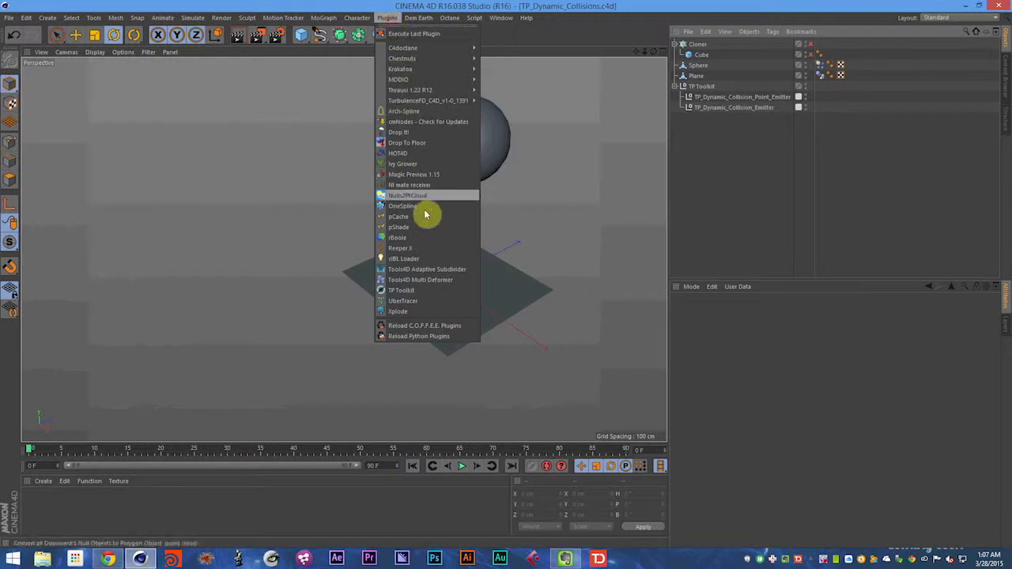
{"action": "left_click", "coordinate": [416, 290]}
{"action": "left_click_drag", "start_coordinate": [400, 148], "coordinate": [219, 106]}
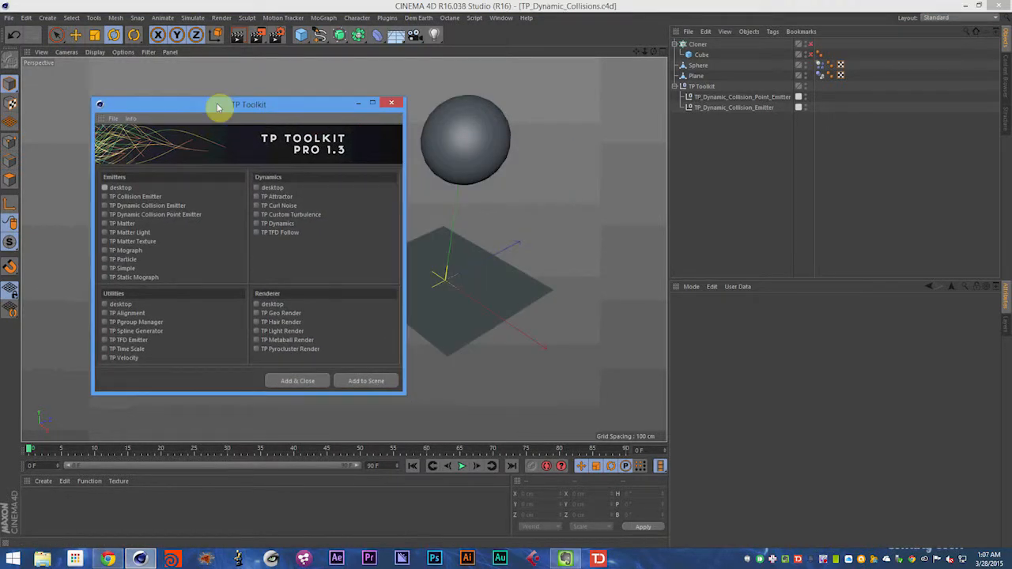